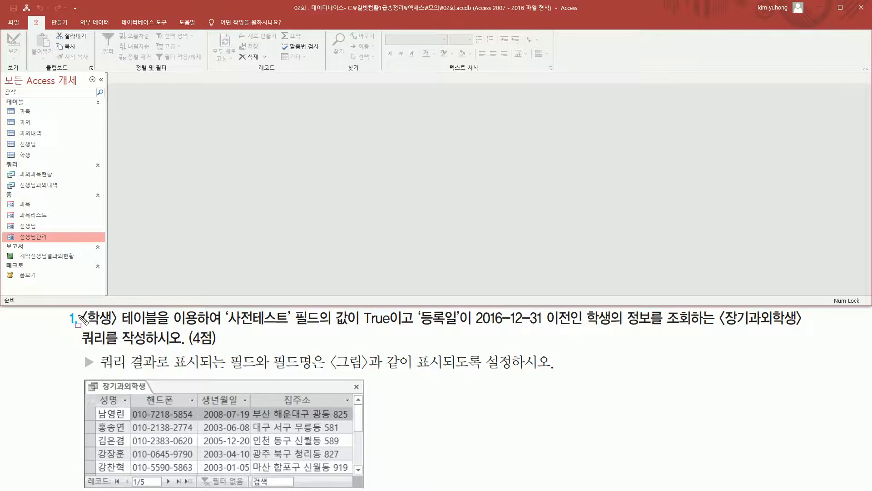
left_click_drag(80, 325, 158, 325)
left_click_drag(9, 150, 42, 161)
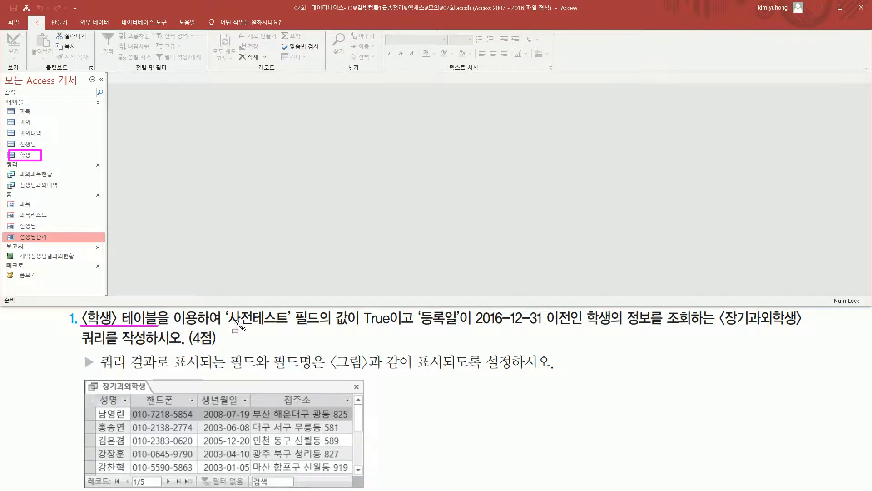
mouse_move(226, 309)
left_mouse_down()
mouse_move(229, 324)
mouse_move(798, 326)
left_mouse_up()
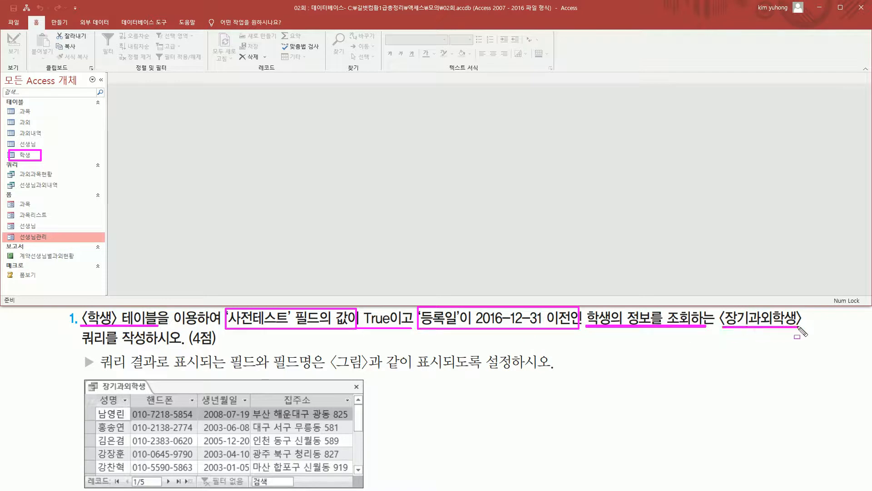
left_click_drag(82, 344, 184, 345)
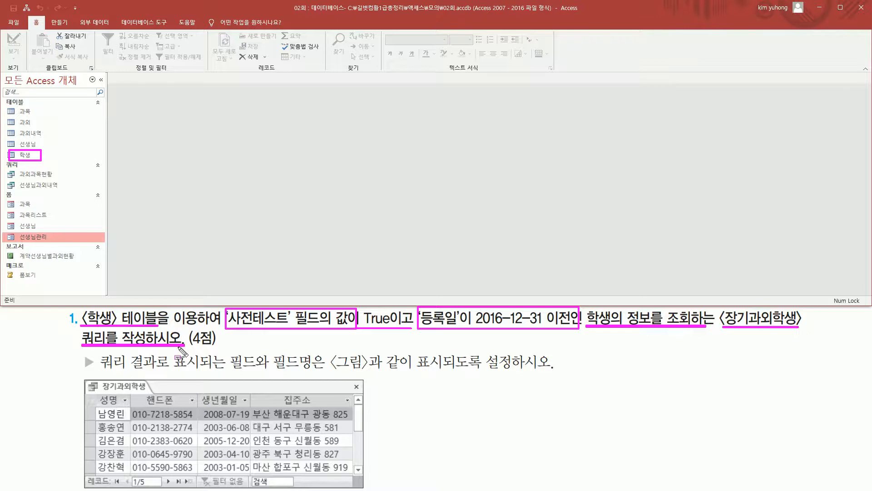
mouse_move(99, 371)
left_mouse_down()
mouse_move(224, 372)
mouse_move(230, 363)
mouse_move(331, 374)
mouse_move(543, 372)
left_mouse_up()
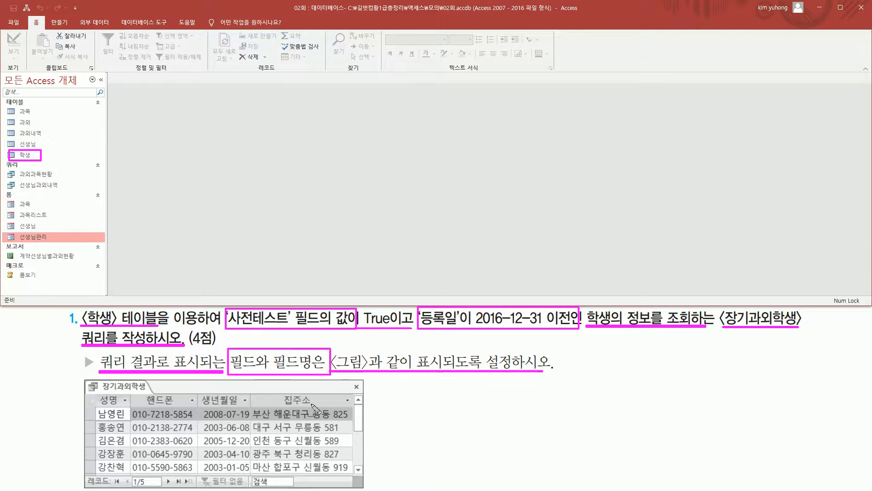
key("Escape")
Create a new query in design view based on the 학생 table and close the property sheet
left_click(60, 23)
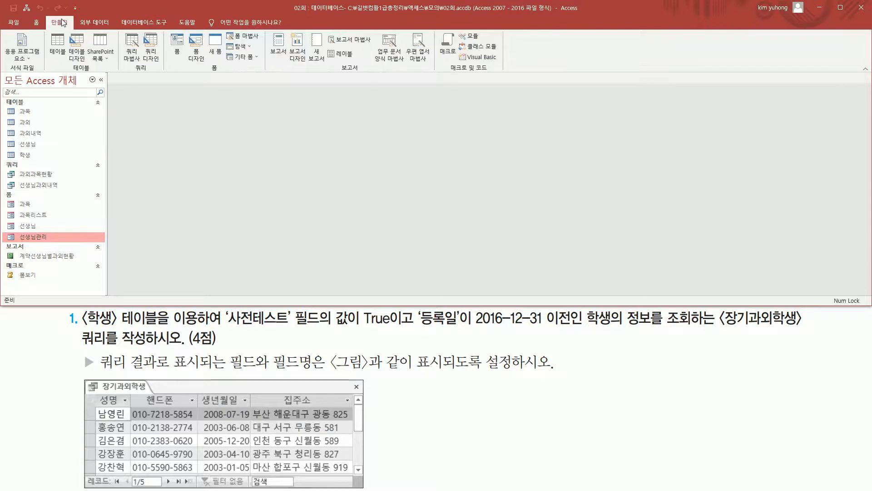
left_click(157, 53)
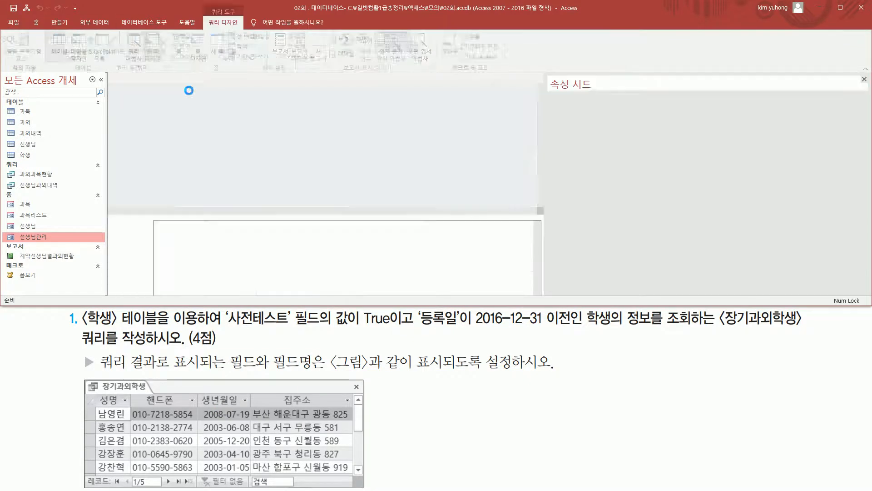
left_click_drag(407, 160, 372, 87)
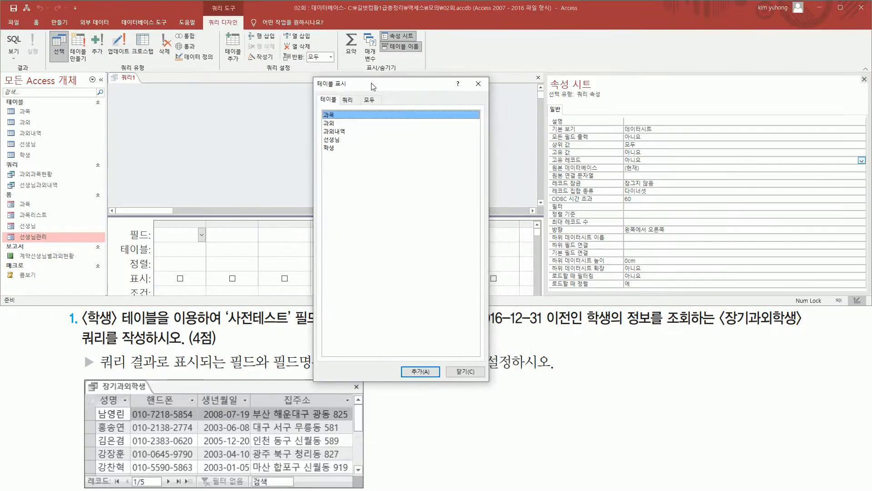
left_click(338, 149)
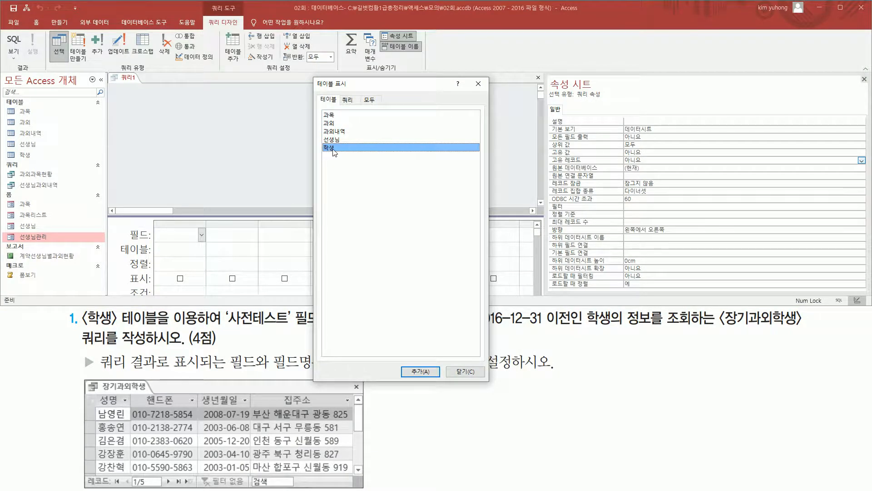
double_click(334, 150)
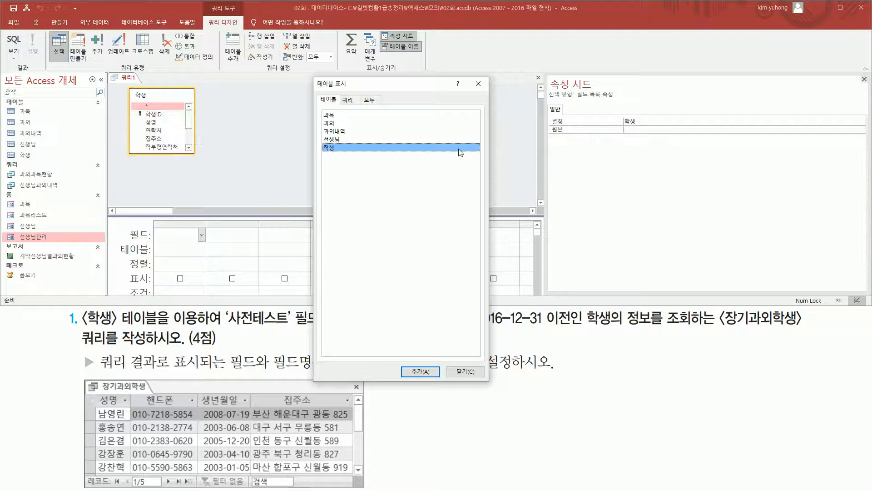
left_click(477, 85)
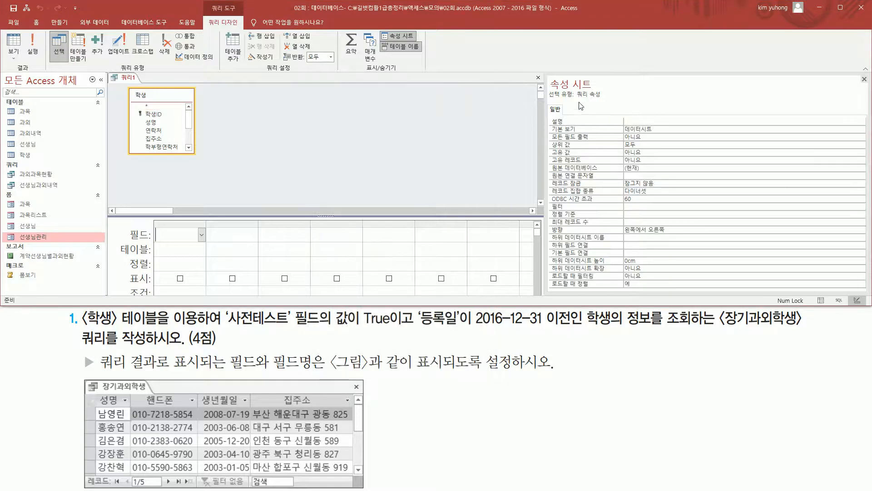
left_click(864, 80)
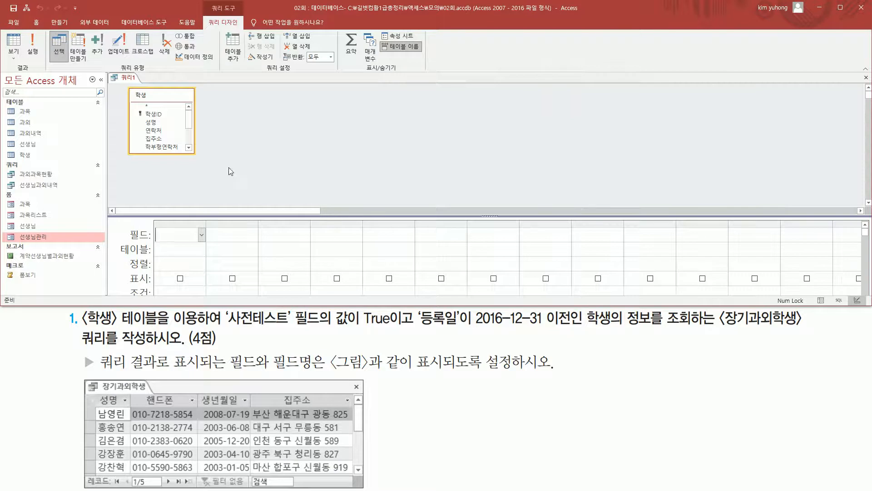
key("ctrl+shift+d")
left_click_drag(93, 391, 350, 413)
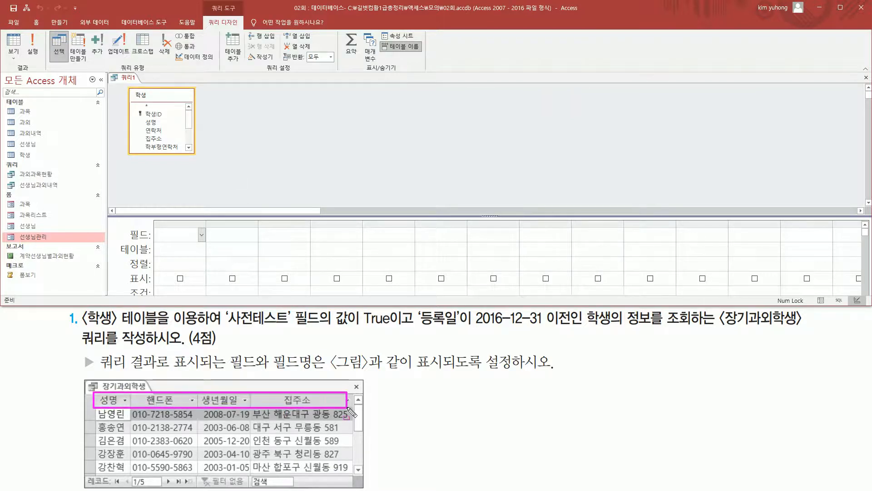
key("Escape")
Add the 성명, 연락처, 생년월일 and 집주소 fields of the 학생 table to the query grid in that order
left_click(160, 122)
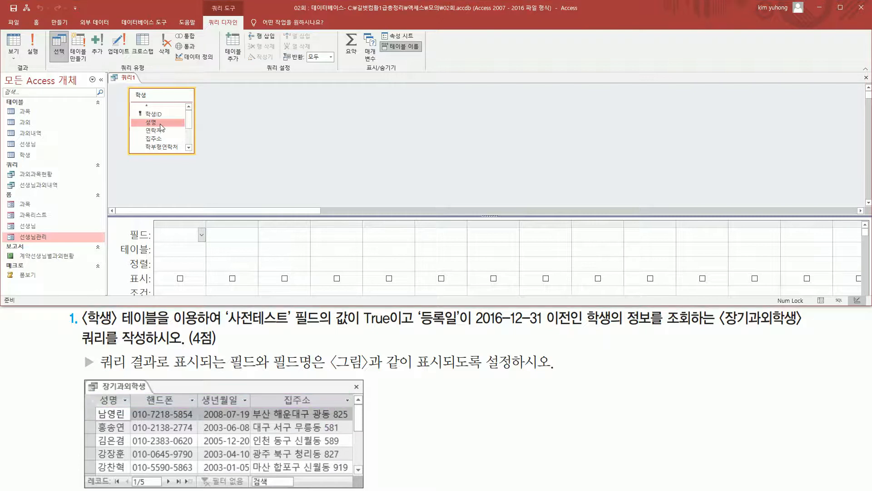
double_click(160, 124)
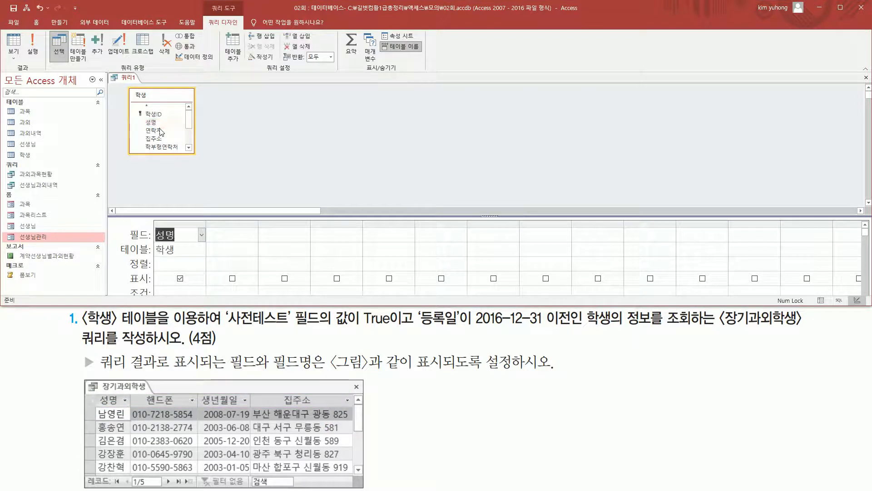
double_click(160, 131)
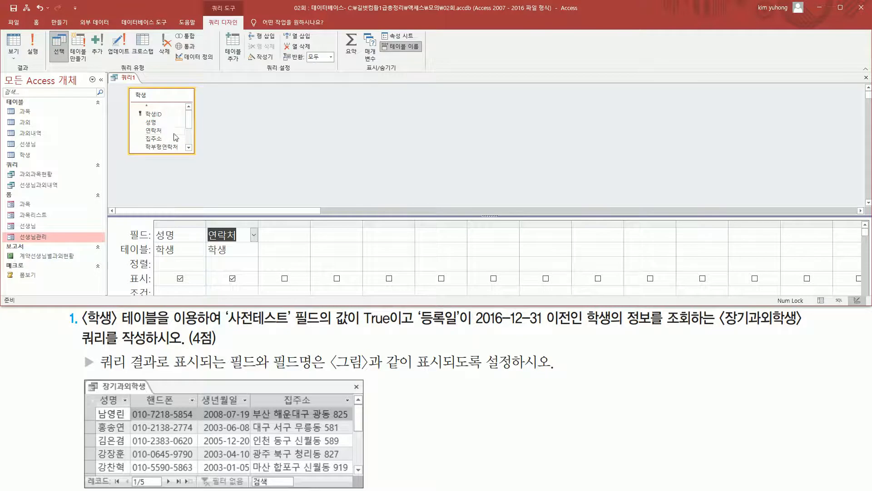
left_click(189, 141)
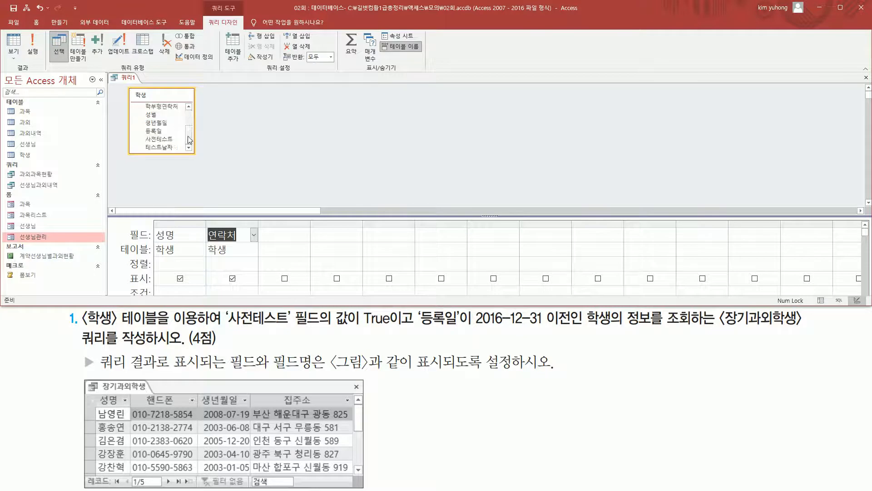
double_click(159, 124)
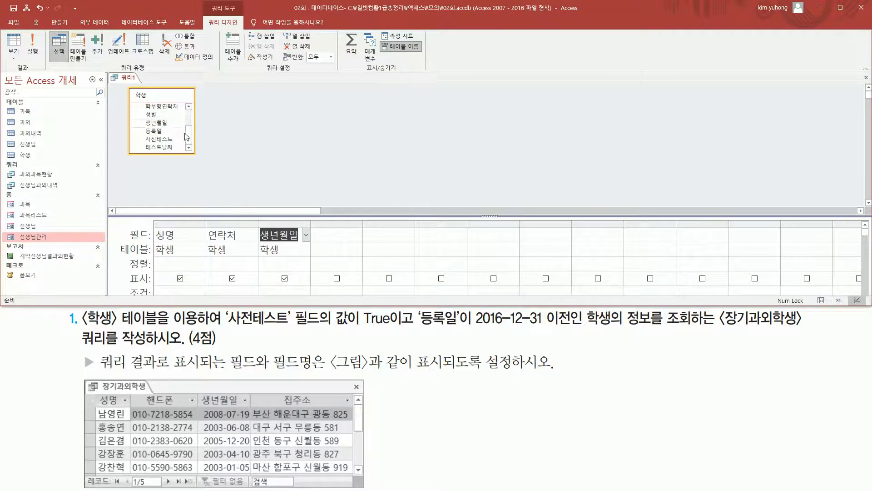
scroll(189, 136, "up", 2)
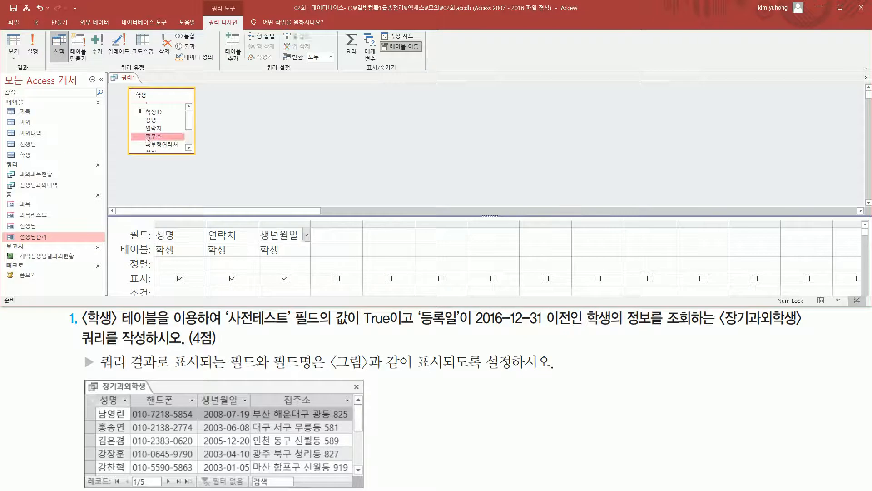
double_click(154, 136)
left_click_drag(151, 226, 362, 247)
left_click_drag(90, 391, 361, 414)
left_click_drag(145, 381, 185, 409)
mouse_move(208, 208)
left_mouse_down()
mouse_move(226, 244)
mouse_move(239, 243)
left_mouse_up()
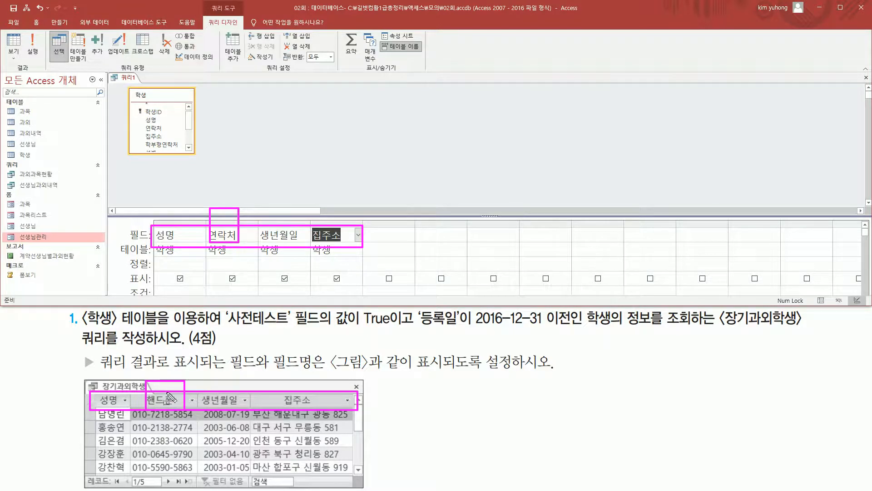
key("Escape")
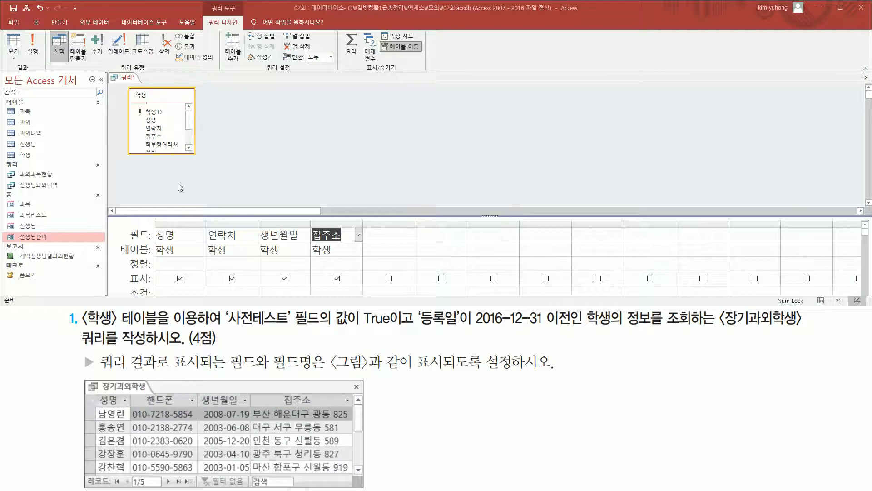
mouse_move(189, 123)
left_mouse_down()
mouse_move(188, 139)
mouse_move(193, 118)
left_mouse_up()
left_click_drag(205, 224, 242, 243)
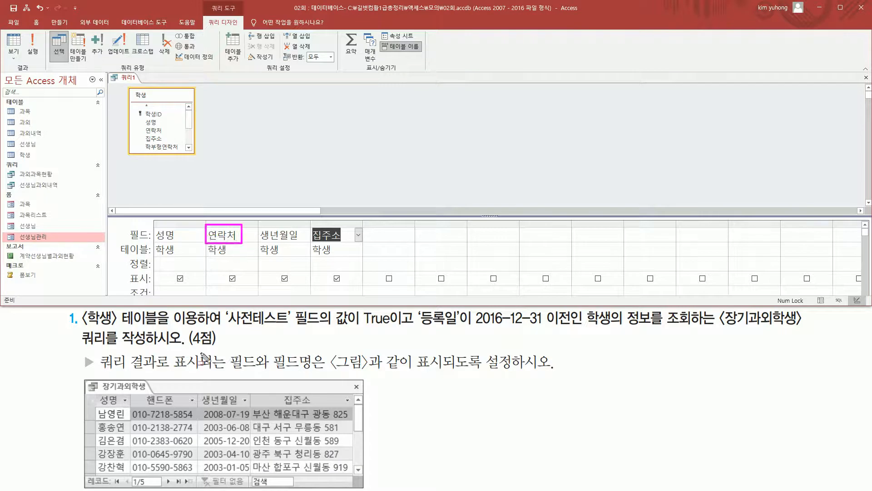
left_click_drag(146, 391, 177, 407)
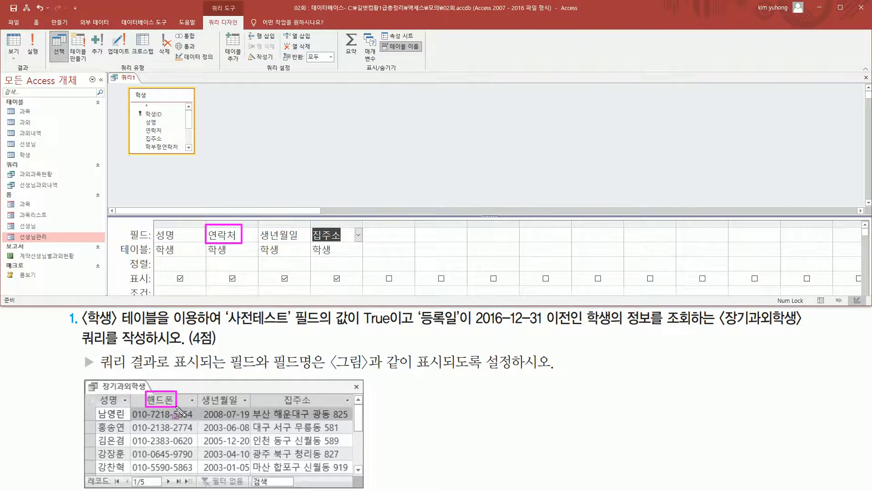
left_click_drag(213, 275, 220, 277)
mouse_move(225, 323)
left_mouse_down()
mouse_move(300, 324)
mouse_move(294, 311)
mouse_move(405, 327)
mouse_move(581, 325)
left_mouse_up()
key("Escape")
Add the 사전테스트 and 등록일 fields to the query grid after 집주소
scroll(190, 144, "down", 2)
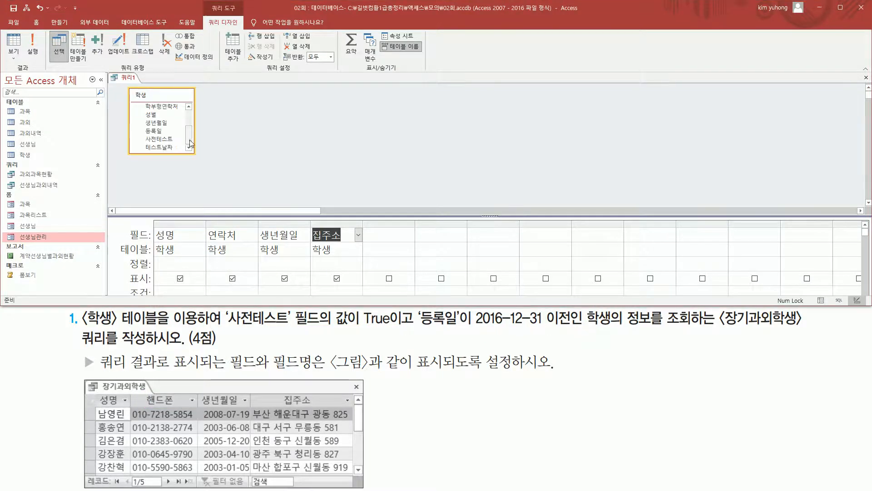
left_click(165, 138)
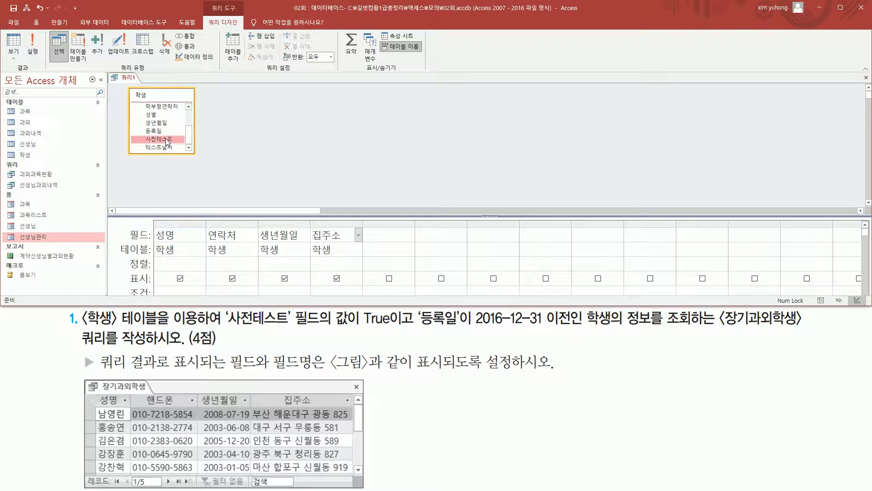
double_click(165, 139)
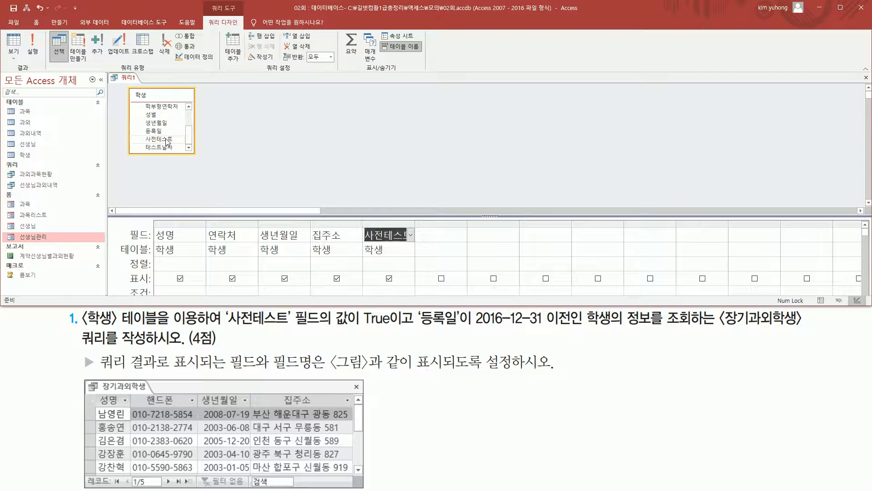
double_click(161, 132)
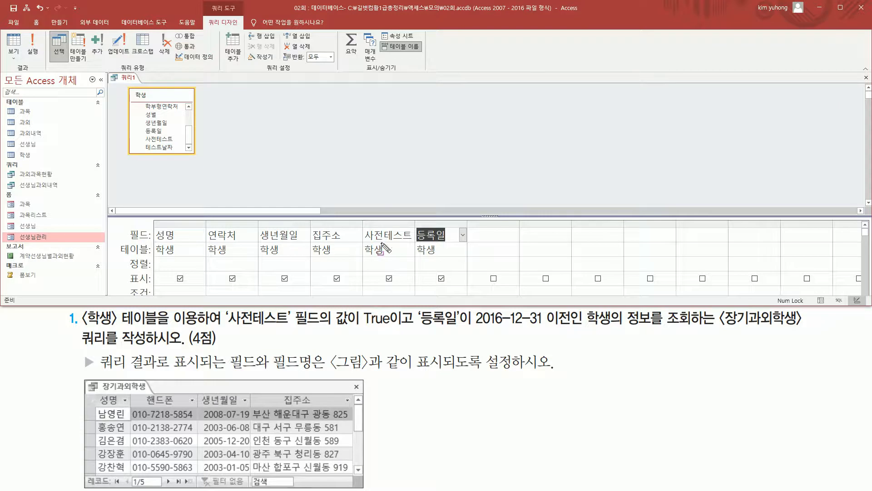
left_click(288, 157)
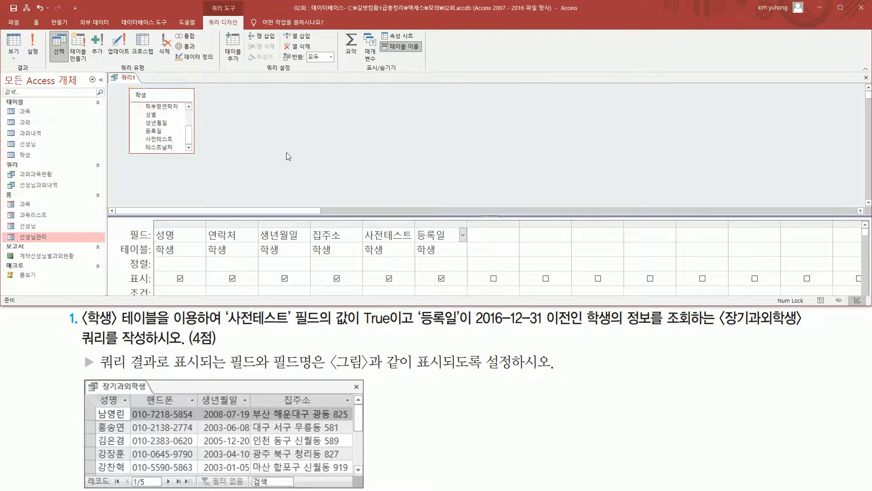
Run the query and compare its columns, including 사전테스트 and 등록일, with the requested result and conditions
left_click(32, 44)
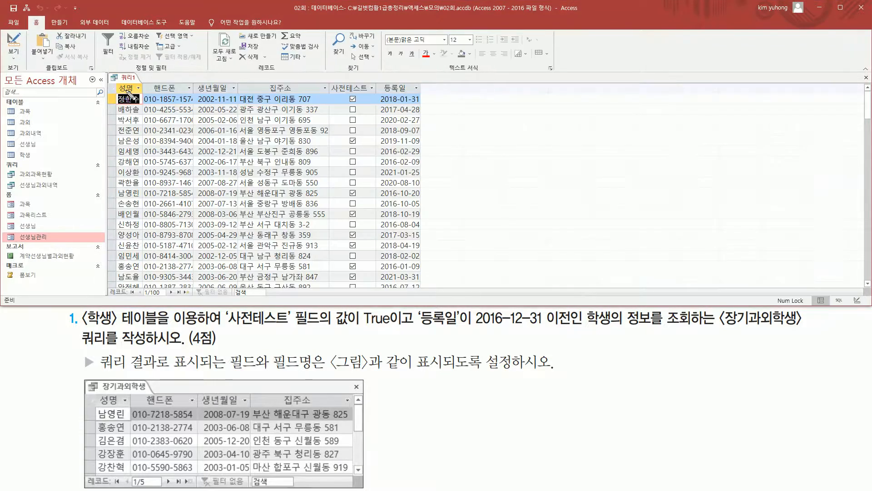
mouse_move(116, 79)
left_mouse_down()
mouse_move(202, 104)
mouse_move(322, 105)
mouse_move(322, 316)
mouse_move(325, 291)
left_mouse_up()
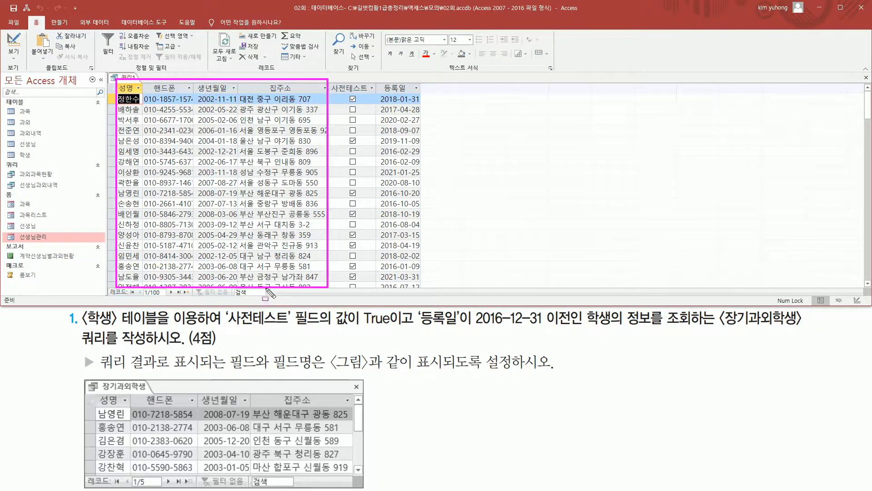
mouse_move(99, 387)
left_mouse_down()
mouse_move(355, 470)
mouse_move(355, 481)
left_mouse_up()
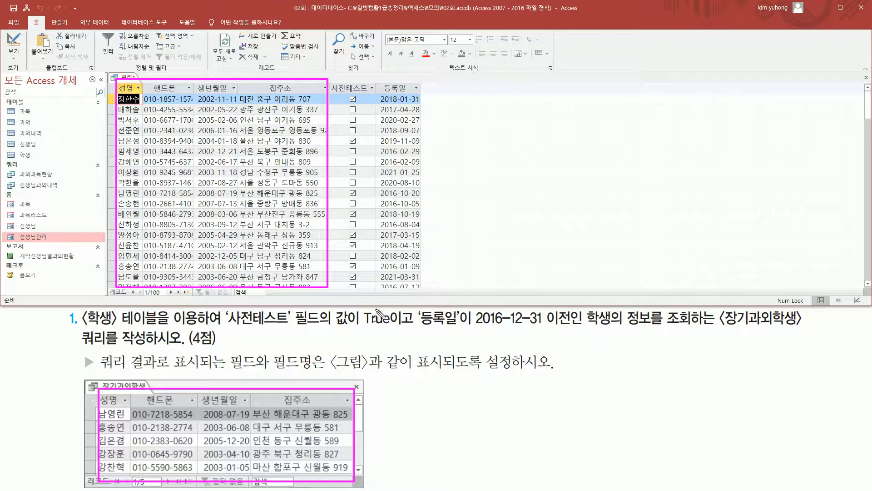
mouse_move(231, 328)
left_mouse_down()
mouse_move(578, 326)
mouse_move(577, 337)
left_mouse_up()
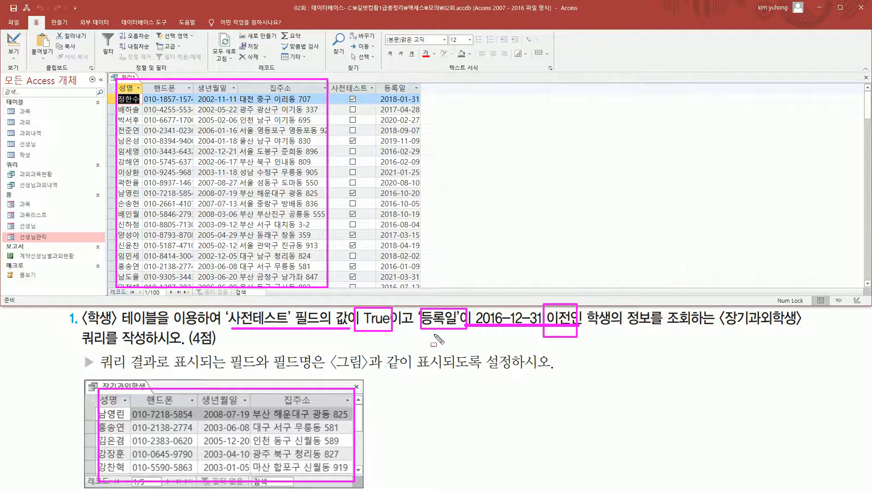
left_click_drag(331, 73, 421, 95)
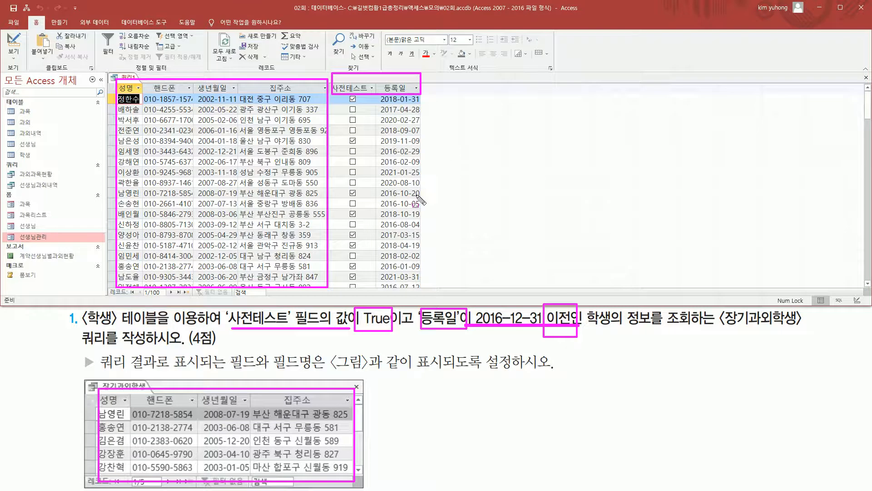
mouse_move(348, 135)
left_mouse_down()
mouse_move(365, 148)
mouse_move(364, 186)
left_mouse_up()
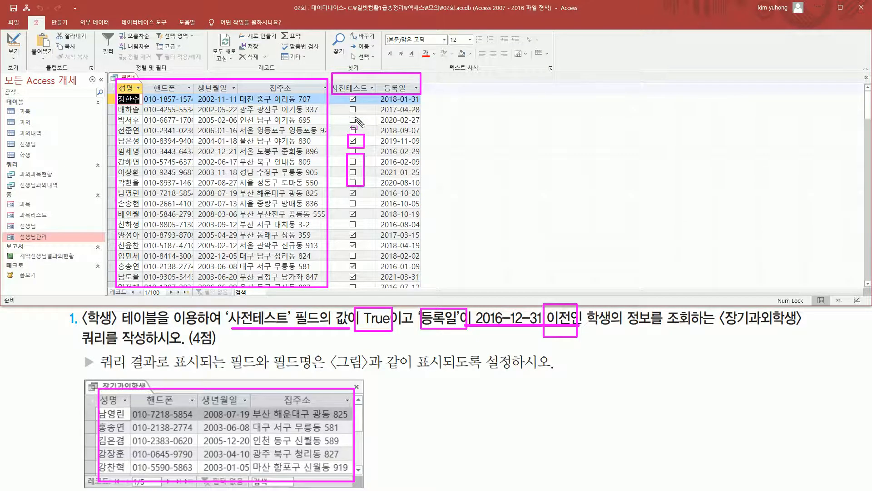
key("Escape")
Return the query to design view and enlarge the design grid to expose the criteria rows
left_click(12, 40)
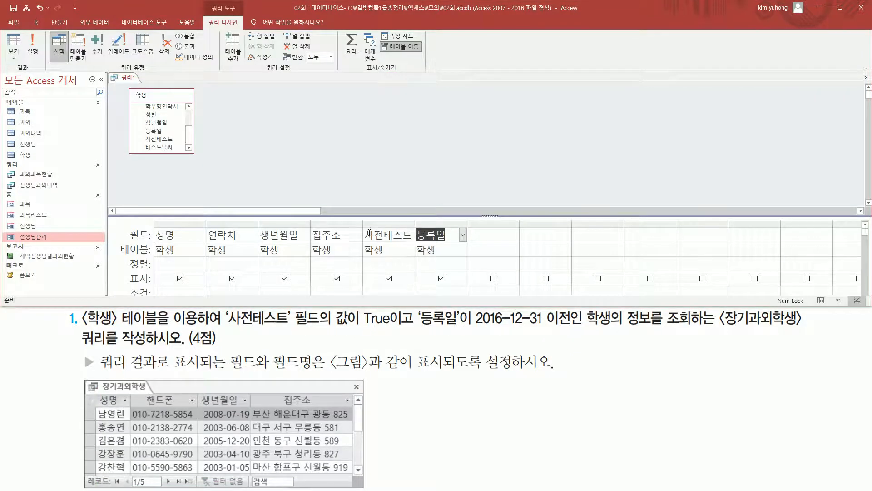
left_click_drag(370, 216, 376, 191)
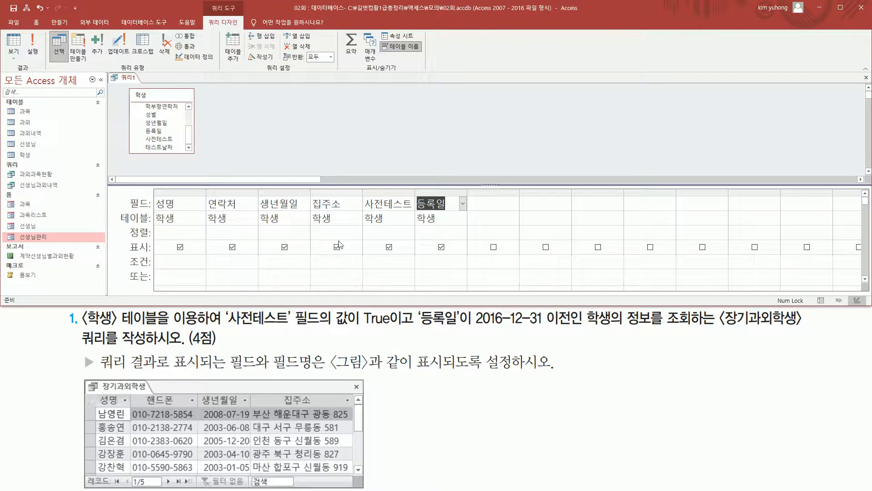
Set the criterion of the 사전테스트 field to True
left_click_drag(124, 253, 153, 268)
left_click_drag(366, 256, 405, 264)
key("Escape")
left_click(395, 262)
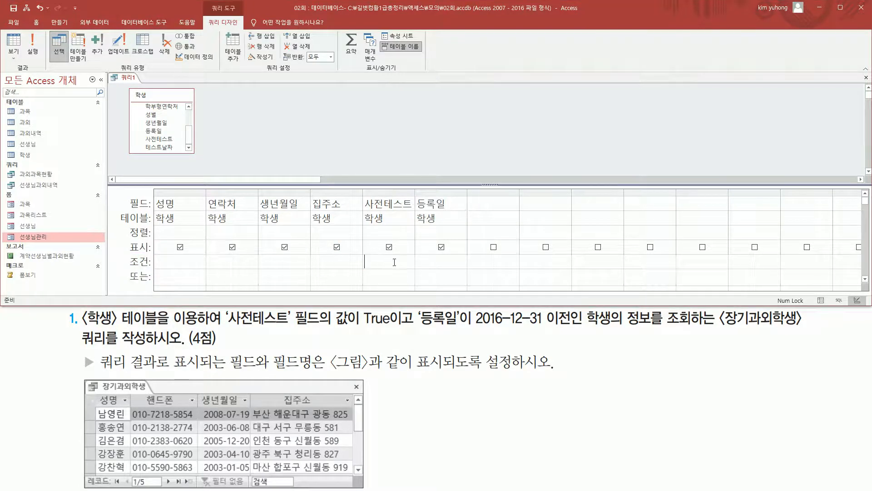
type("ㅅ")
type("rue")
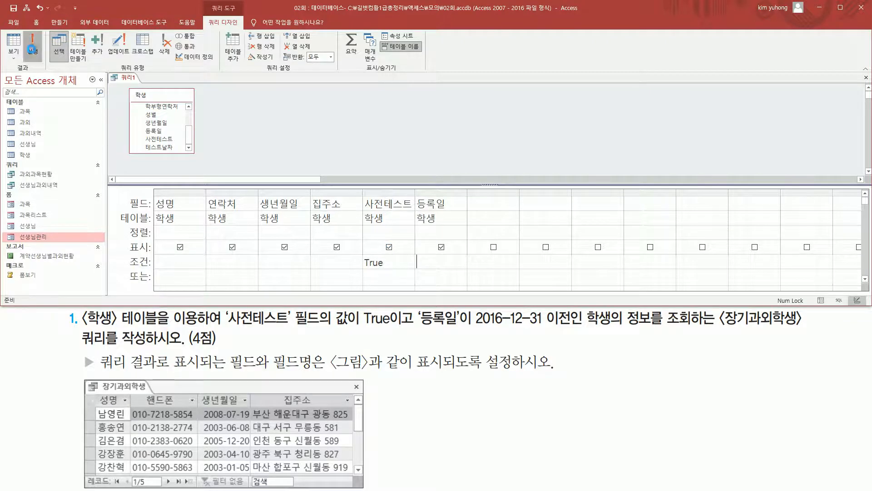
Run the query to check the 사전테스트 values, and return it to design view
left_click(32, 45)
left_click_drag(342, 93, 363, 293)
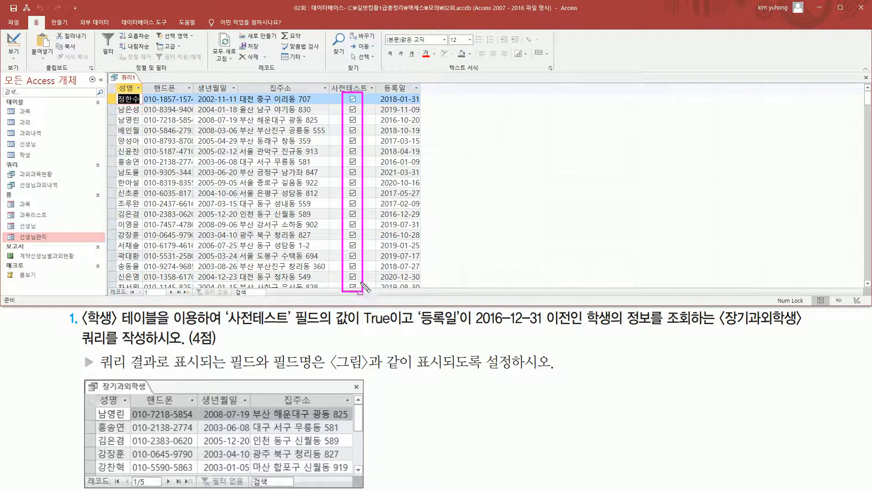
key("Escape")
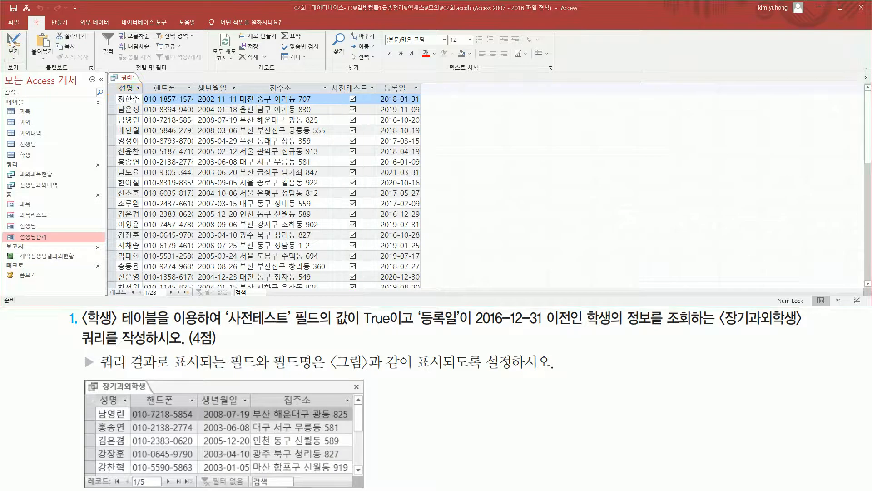
left_click(13, 42)
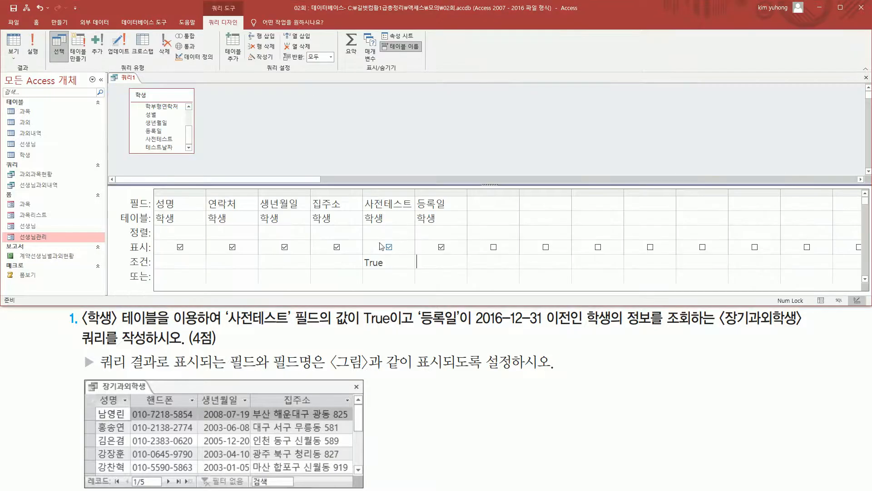
Set the 등록일 criterion to <=#2016-12-31# in the same criteria row as True, and widen the 등록일 column
left_click_drag(471, 328, 570, 326)
key("Escape")
type("-12-31#")
left_click_drag(467, 193, 528, 193)
key("ctrl+alt+d")
left_click_drag(227, 306, 232, 322)
left_click_drag(389, 328, 576, 330)
left_click_drag(392, 326, 412, 325)
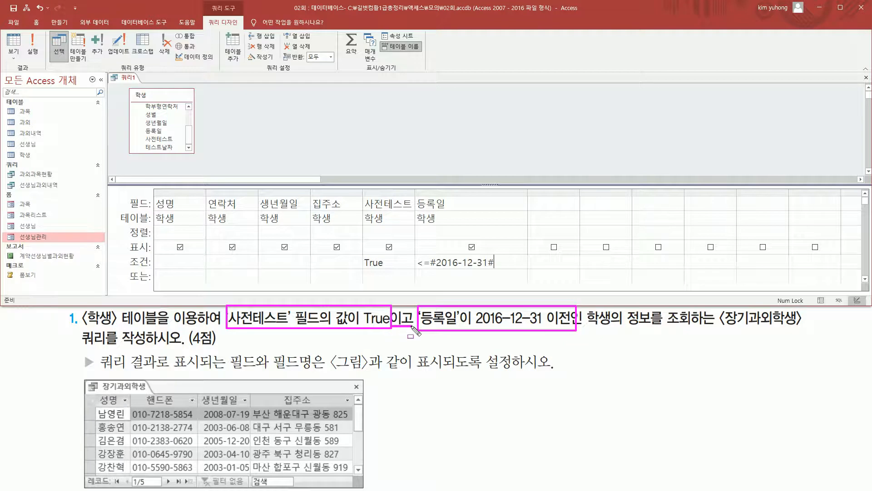
left_click_drag(358, 262, 552, 262)
key("Escape")
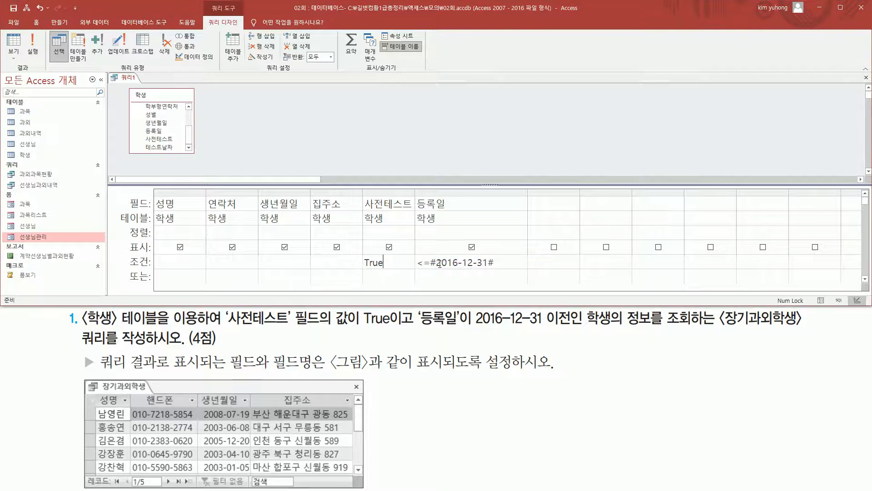
Try the 등록일 criterion <=#2016-12-31# as an OR condition by moving it to the 또는 row
left_click_drag(497, 262, 415, 263)
key("ctrl+c")
key("Delete")
left_click(433, 273)
key("ctrl+v")
key("ctrl+2")
mouse_move(127, 267)
left_mouse_down()
mouse_move(130, 286)
mouse_move(547, 287)
left_mouse_up()
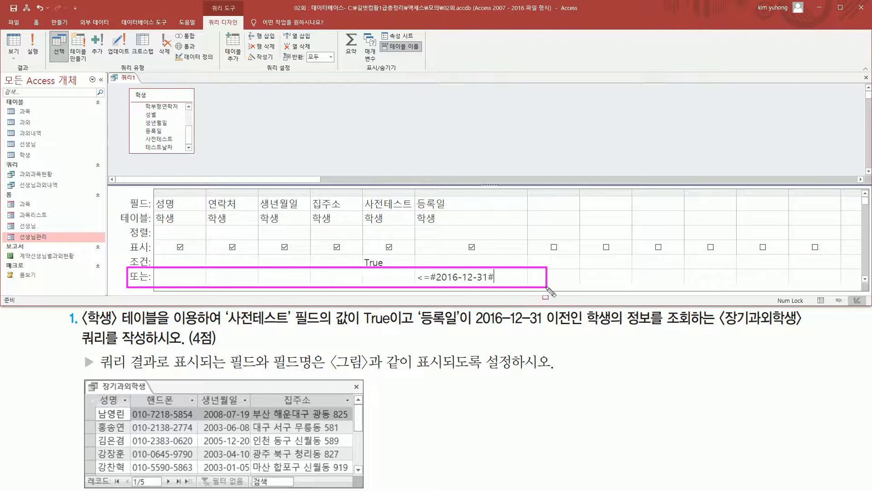
left_click_drag(342, 261, 436, 261)
left_click_drag(395, 279, 551, 280)
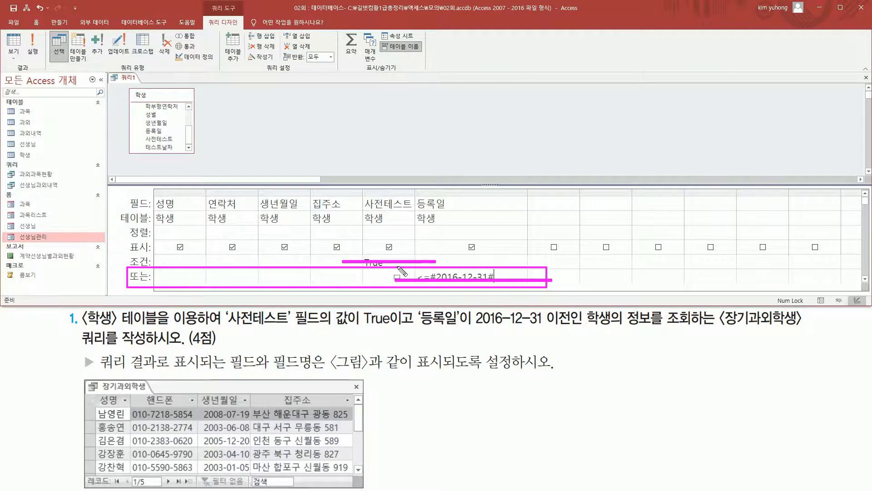
key("Escape")
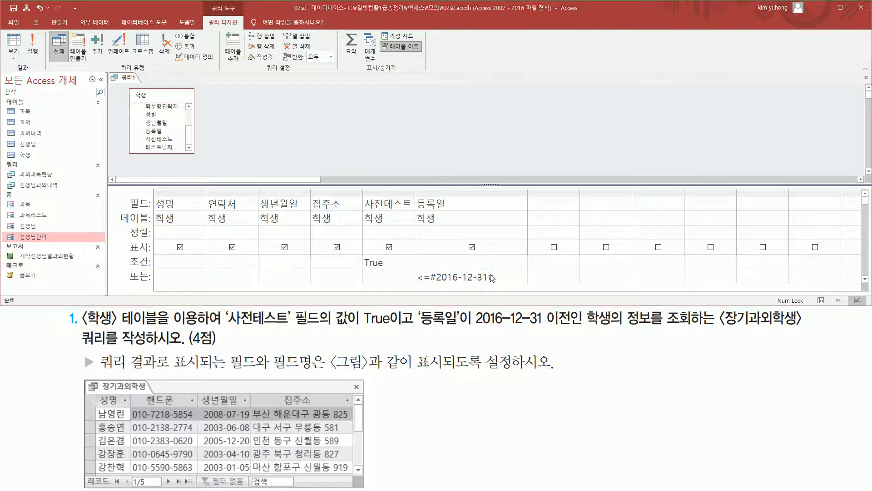
Move the <=#2016-12-31# criterion back to the 조건 row of 등록일, beside True
left_click_drag(511, 276, 297, 277)
key("ctrl+x")
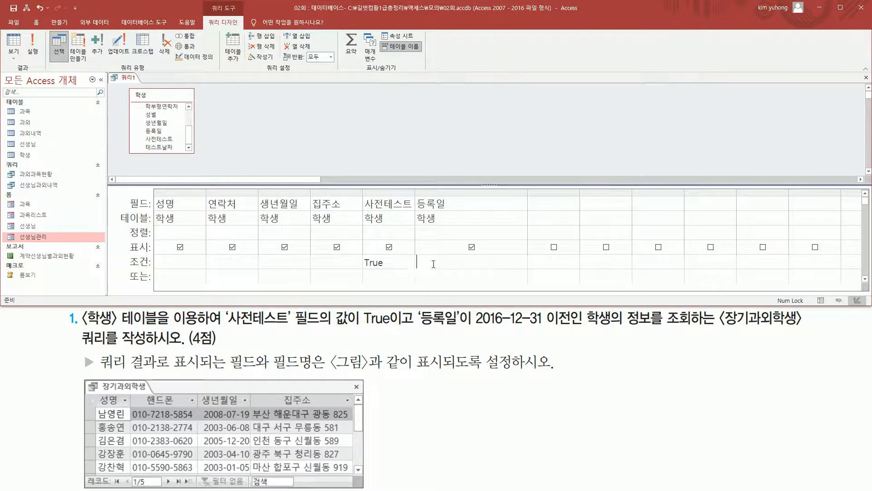
key("ctrl+v")
key("ctrl+2")
left_click_drag(348, 263, 522, 265)
key("Escape")
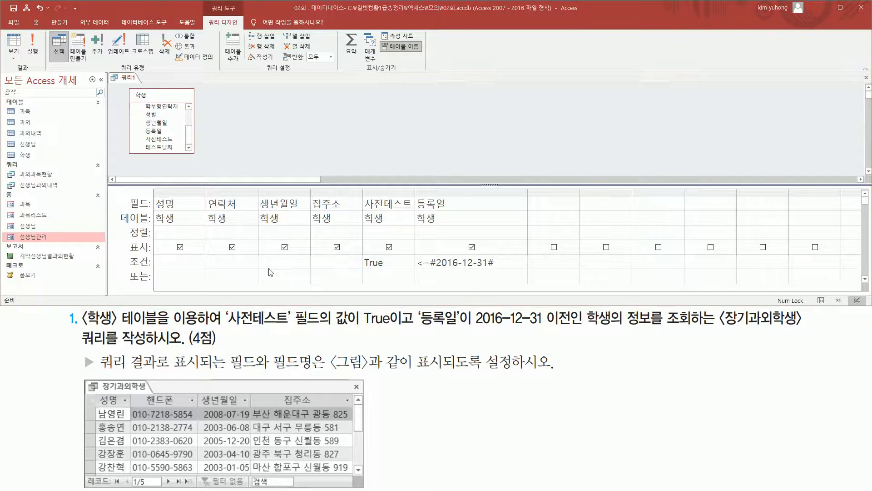
Run the query and check 사전테스트 and 등록일 against the conditions, and 성명 and 핸드폰 against the reference figure
left_click(33, 44)
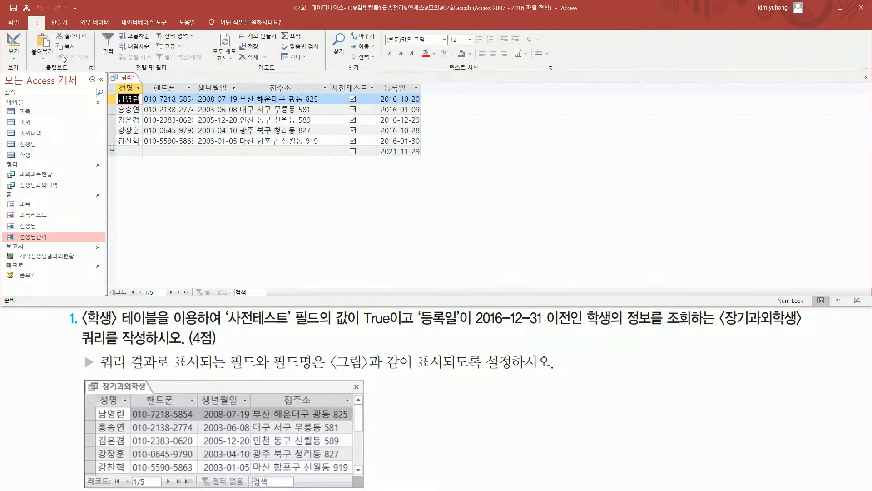
left_click_drag(346, 92, 362, 147)
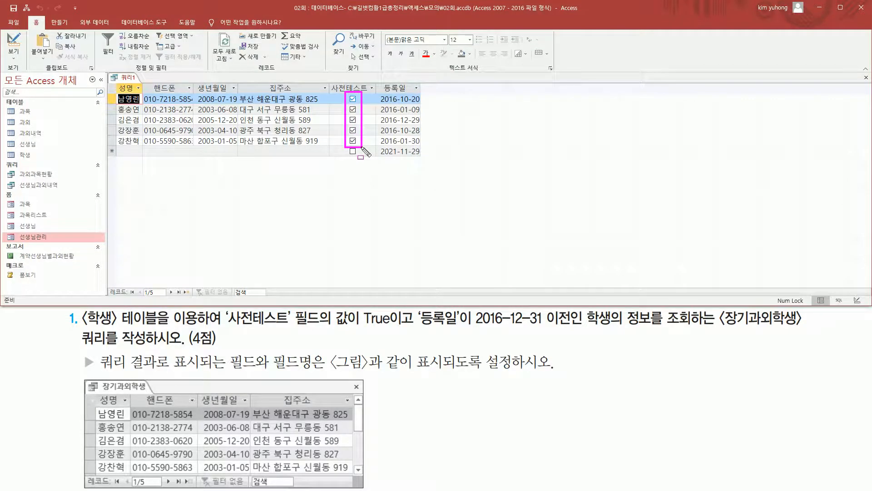
mouse_move(376, 92)
left_mouse_down()
mouse_move(400, 147)
mouse_move(425, 159)
mouse_move(426, 147)
left_mouse_up()
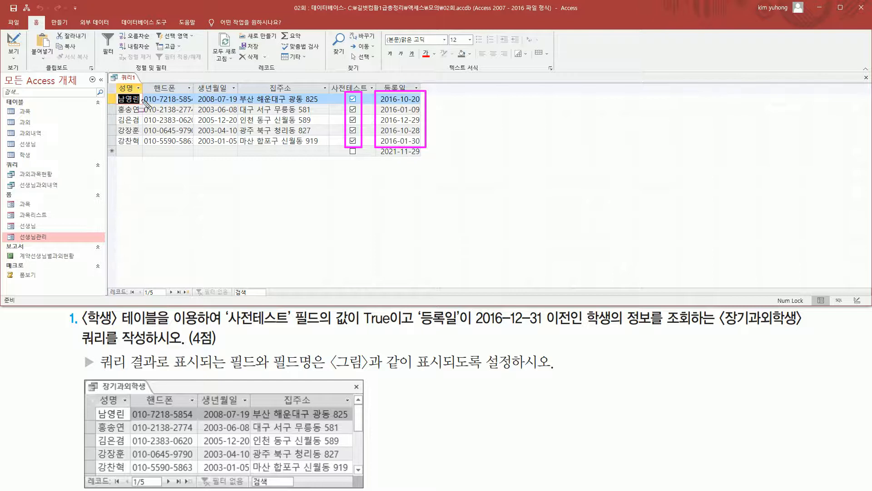
mouse_move(116, 81)
left_mouse_down()
mouse_move(146, 159)
mouse_move(141, 149)
left_mouse_up()
left_click_drag(92, 393, 129, 475)
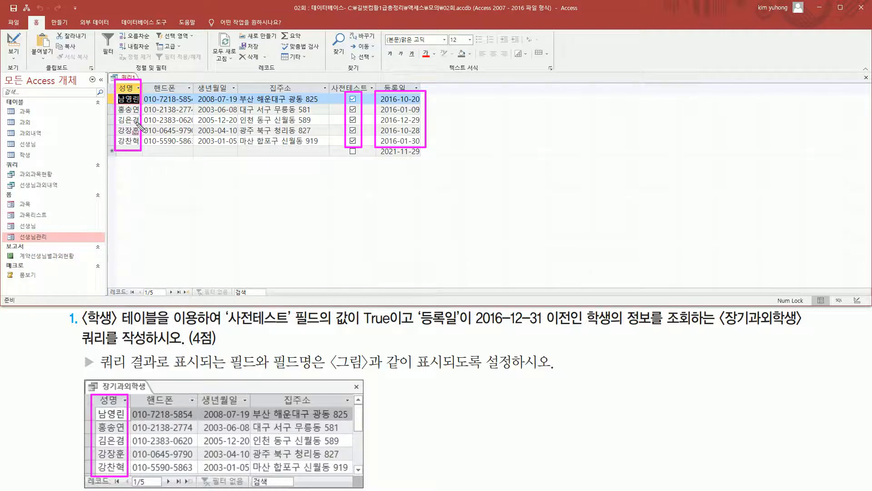
mouse_move(146, 81)
left_mouse_down()
mouse_move(169, 132)
mouse_move(196, 150)
left_mouse_up()
left_click_drag(129, 394, 197, 485)
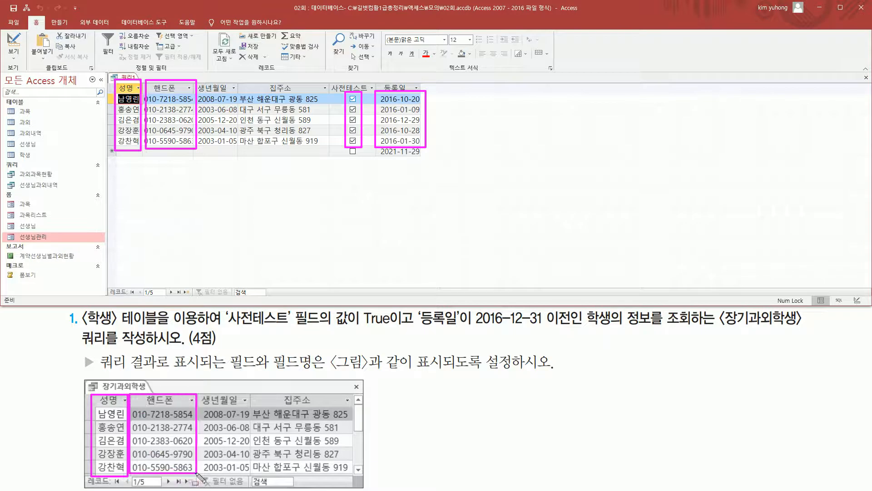
key("Escape")
Fit the width of the 핸드폰 column to its contents in the query result
left_click(190, 88)
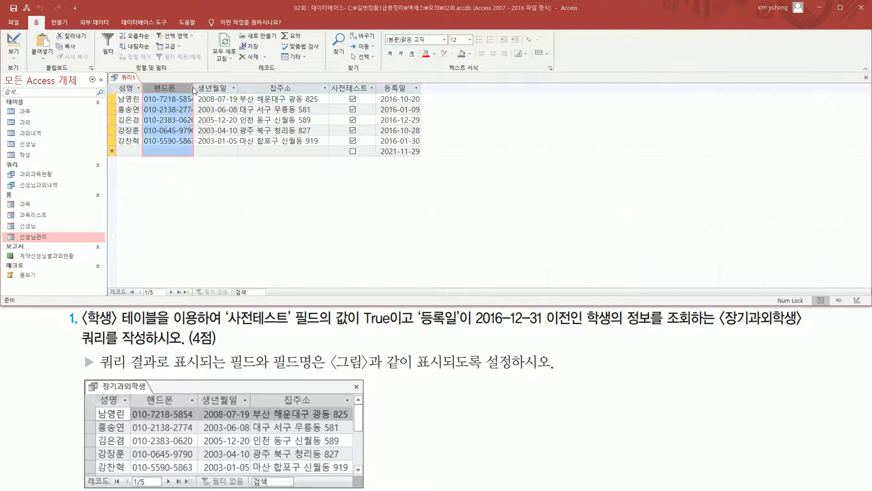
left_click(194, 87)
double_click(194, 88)
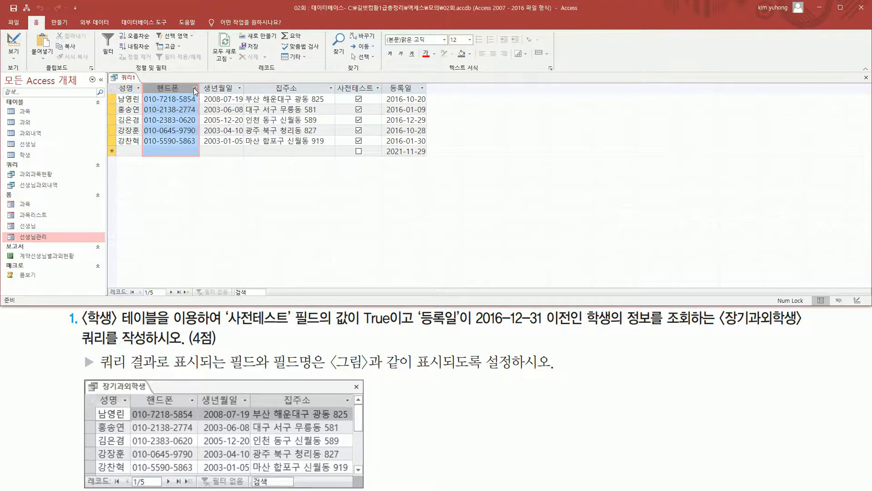
left_click_drag(198, 80, 198, 91)
key("Escape")
Compare the 생년월일 and 집주소 columns with the reference figure, and identify the result columns missing from it
left_click_drag(201, 78, 241, 146)
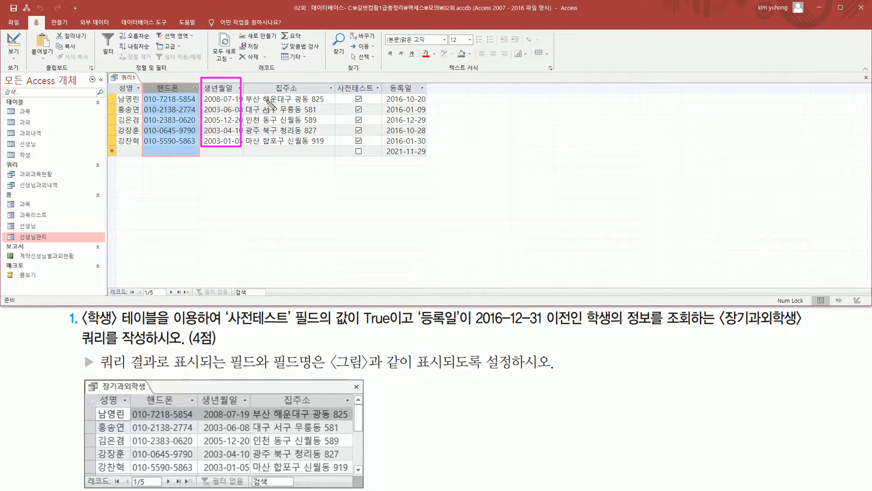
left_click_drag(246, 85, 337, 150)
left_click_drag(266, 393, 355, 480)
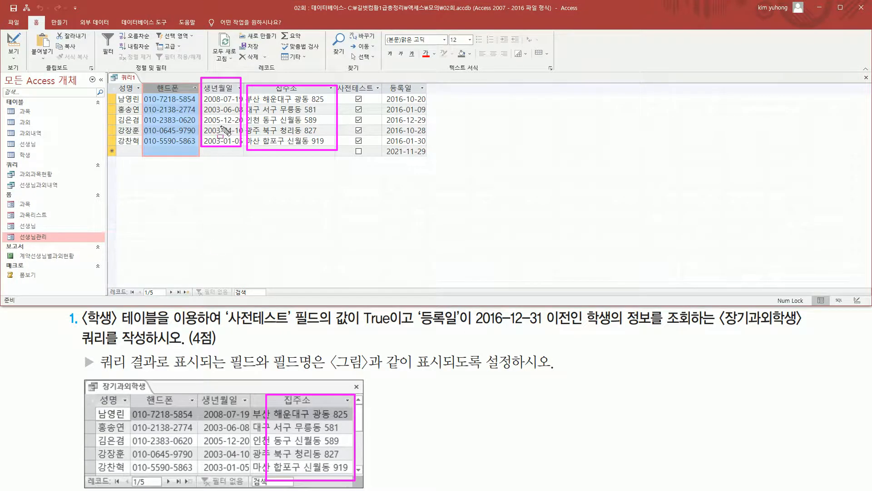
key("Escape")
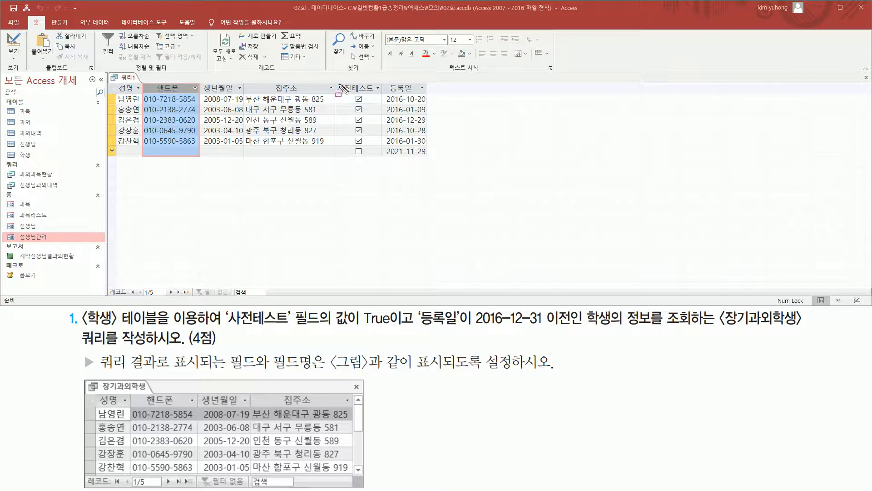
mouse_move(334, 76)
left_mouse_down()
mouse_move(438, 172)
mouse_move(436, 148)
left_mouse_up()
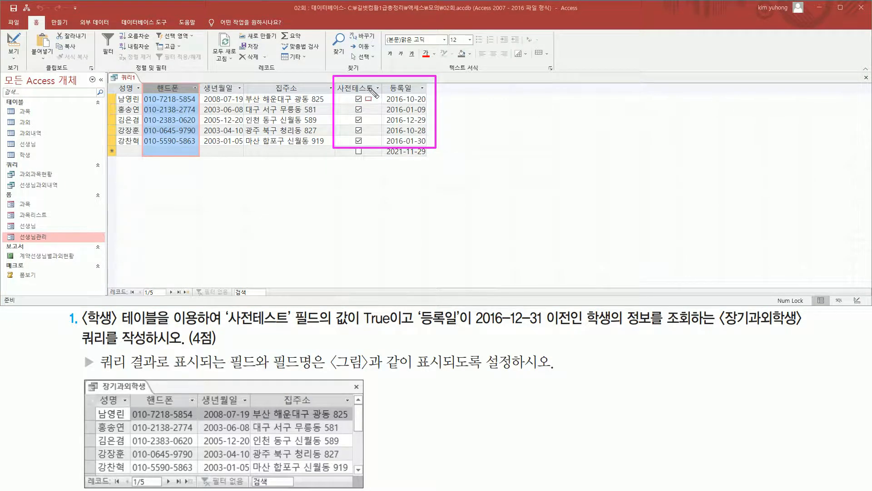
Hide the 사전테스트 and 등록일 fields from the output in the query design, and run the query
left_click(14, 46)
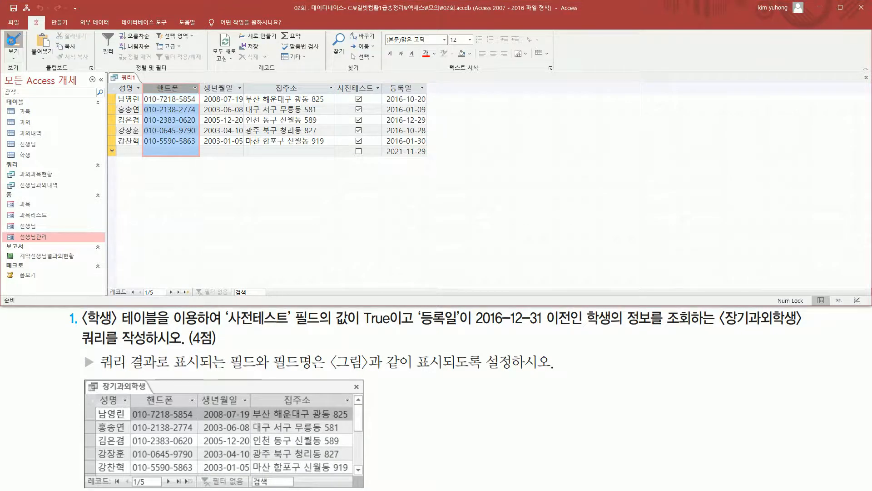
left_click_drag(124, 239, 154, 254)
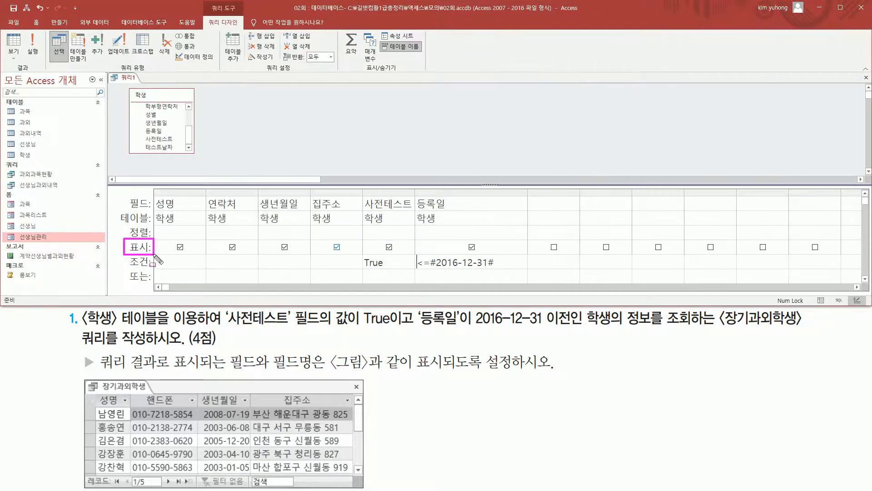
left_click_drag(373, 238, 485, 251)
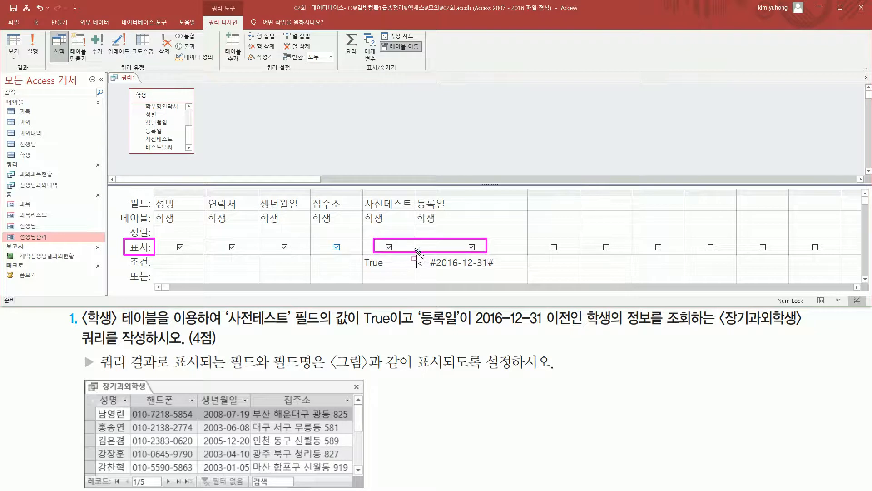
left_click(389, 247)
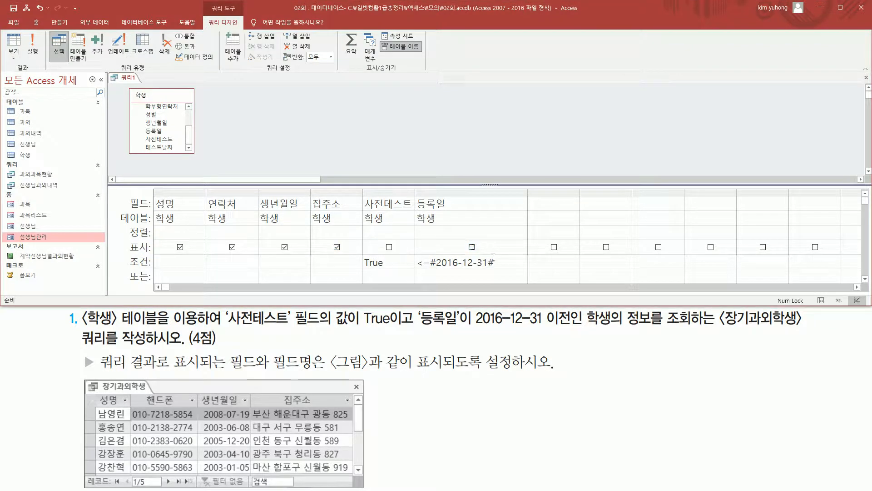
left_click(32, 46)
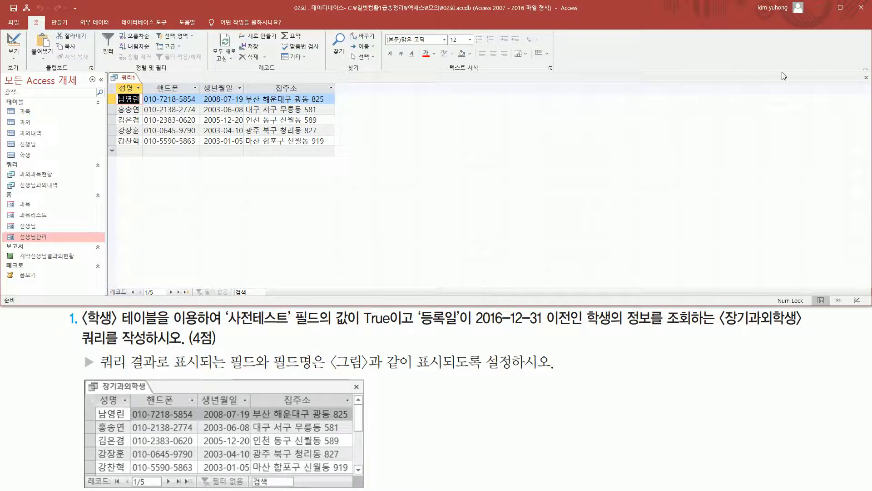
Close the query, saving it as 장기과외학생, and check that it is listed among the queries
left_click(866, 78)
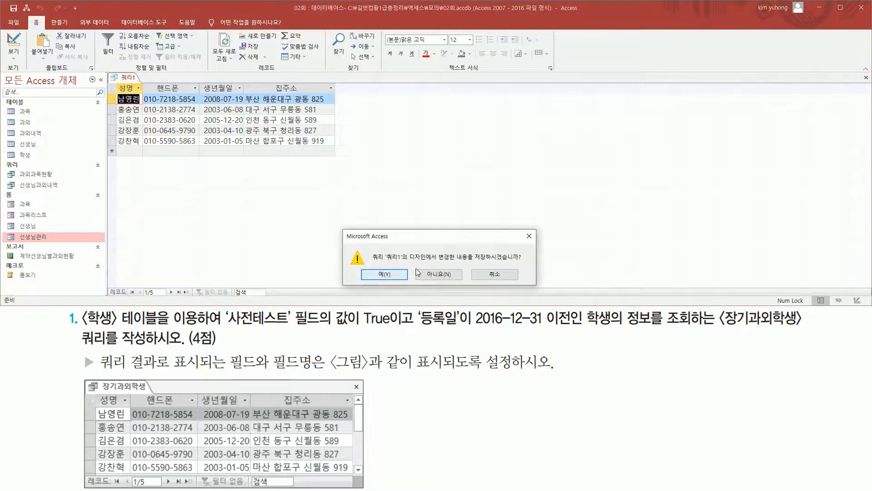
left_click(382, 274)
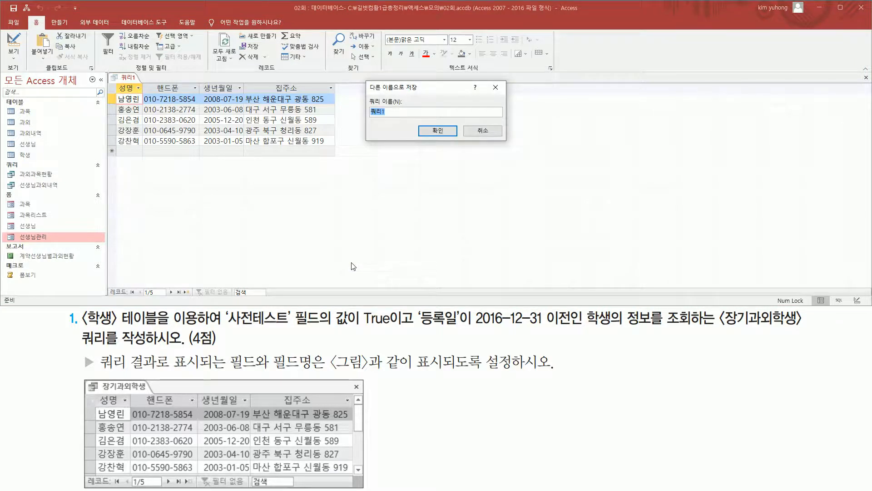
type("wkdr")
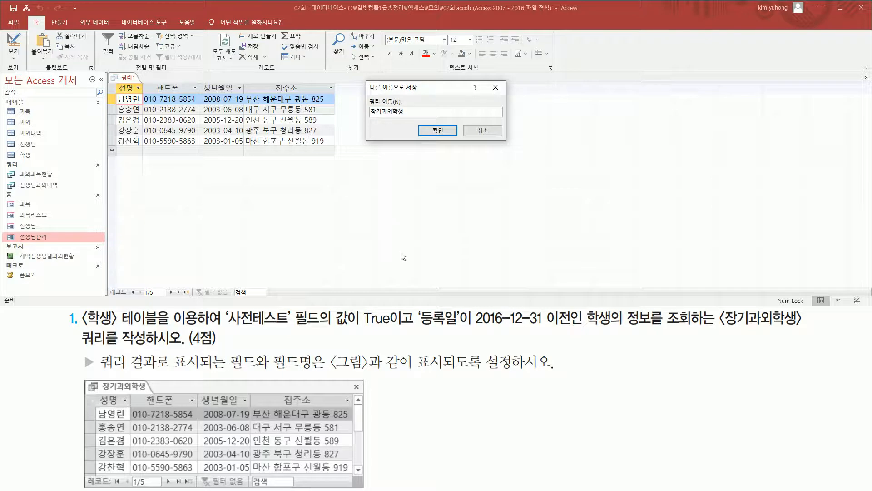
left_click(437, 131)
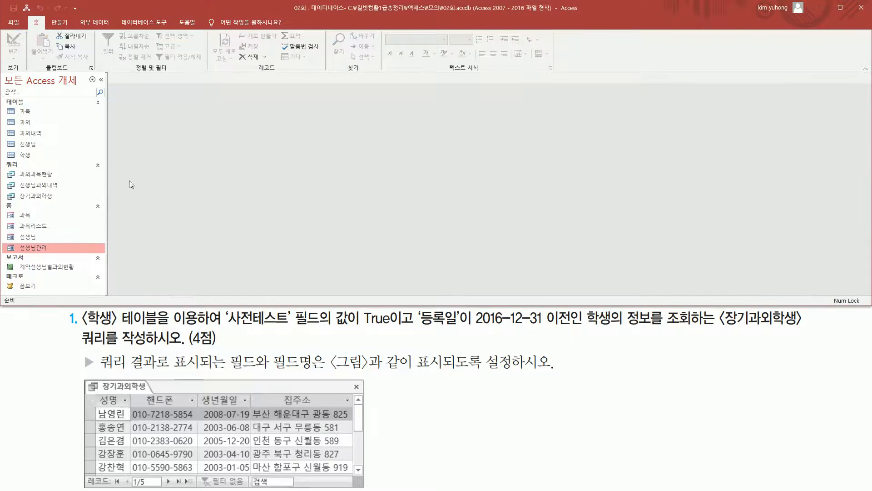
left_click_drag(7, 190, 58, 201)
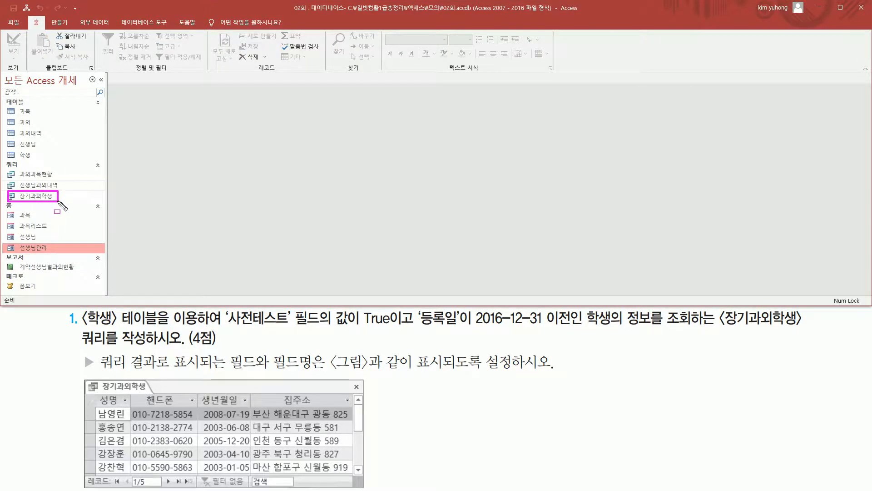
key("Escape")
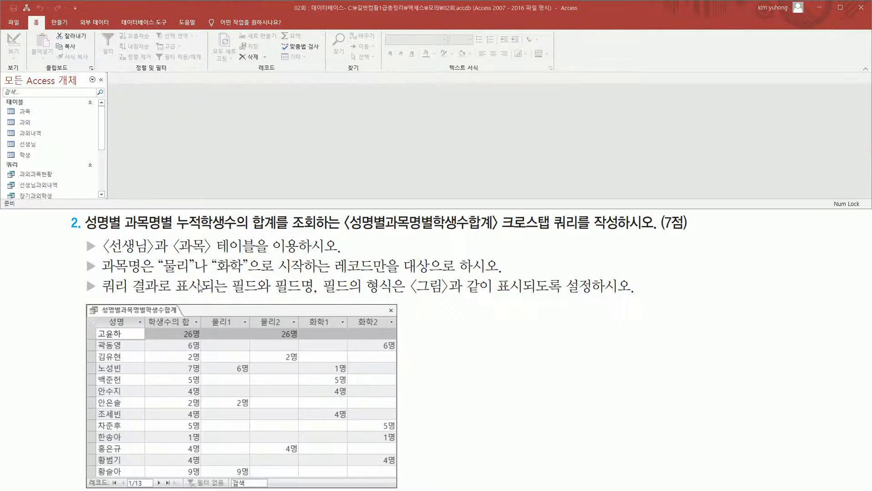
Read the 성명별과목명별학생수합계 task's requirements for the crosstab query's tables, 과목명 condition and output format
left_click_drag(82, 233, 289, 233)
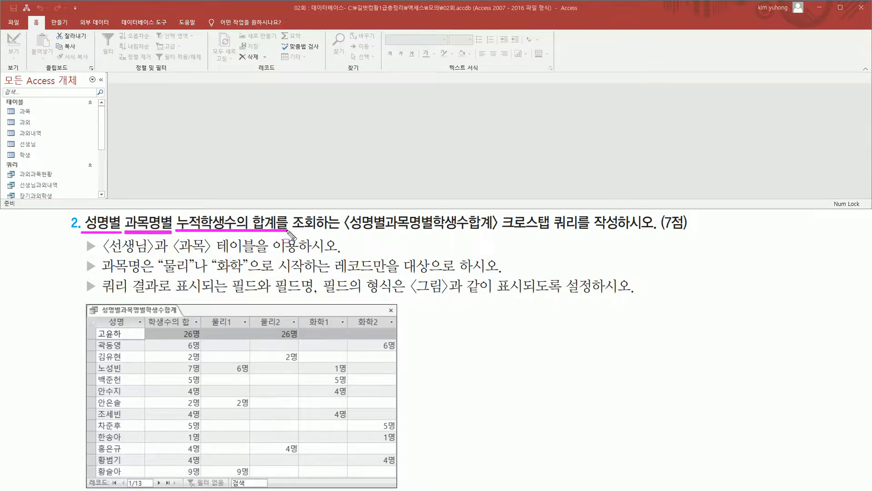
mouse_move(347, 232)
left_mouse_down()
mouse_move(517, 225)
mouse_move(620, 237)
left_mouse_up()
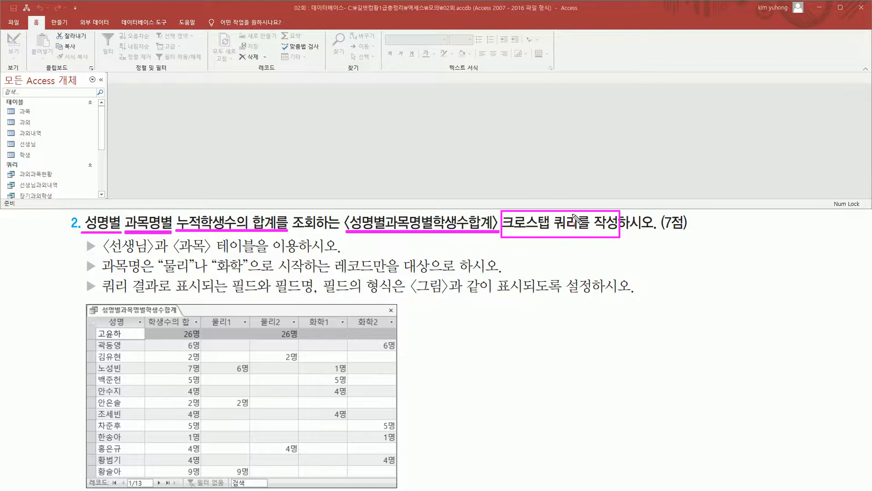
left_click_drag(101, 253, 314, 252)
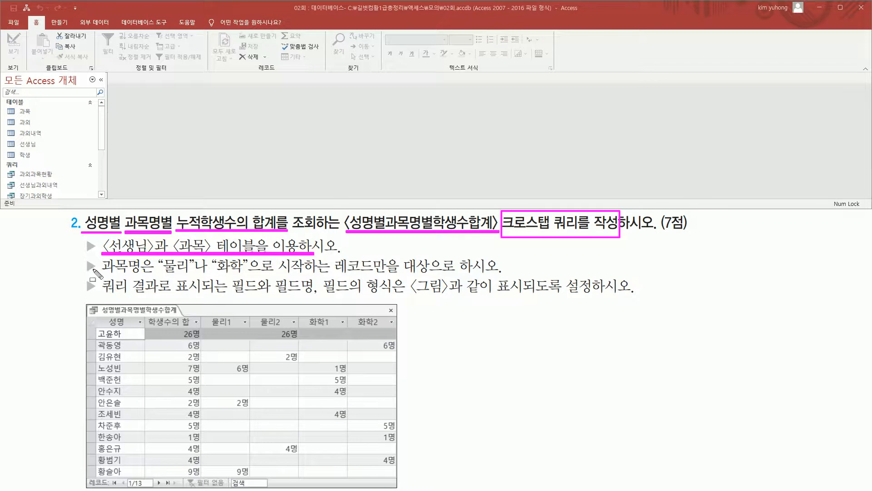
left_click_drag(159, 273, 482, 274)
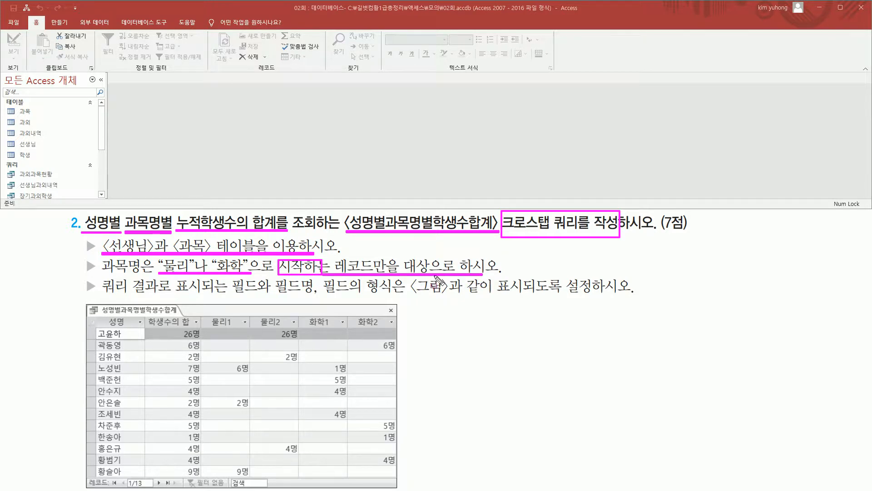
left_click_drag(99, 293, 622, 295)
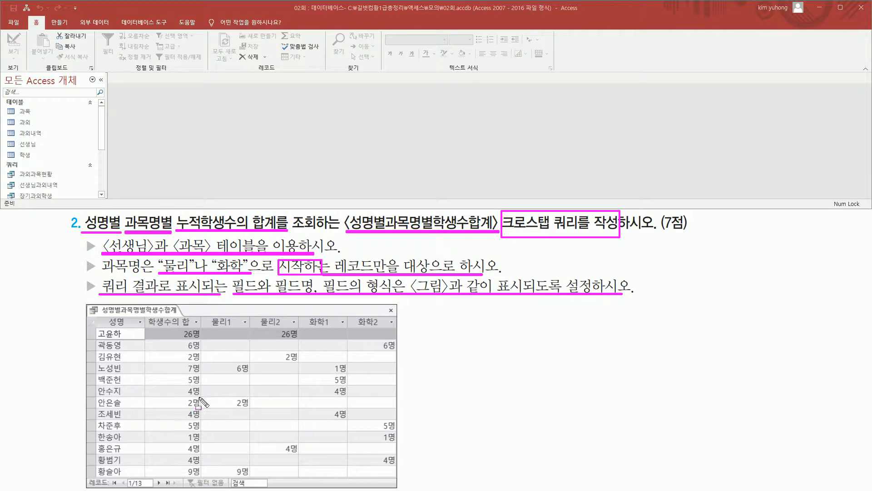
key("Escape")
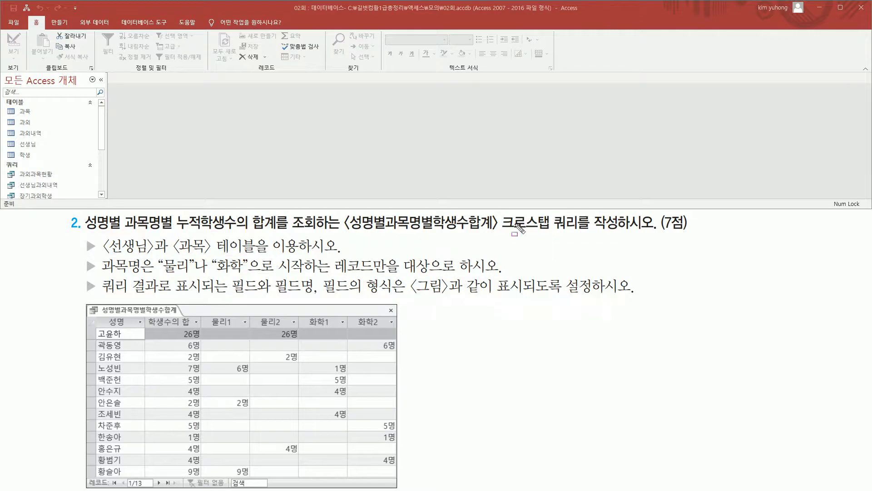
Examine the reference figure to identify the crosstab's column headings, value area, 성명 rows and student total column
left_click_drag(501, 210, 582, 237)
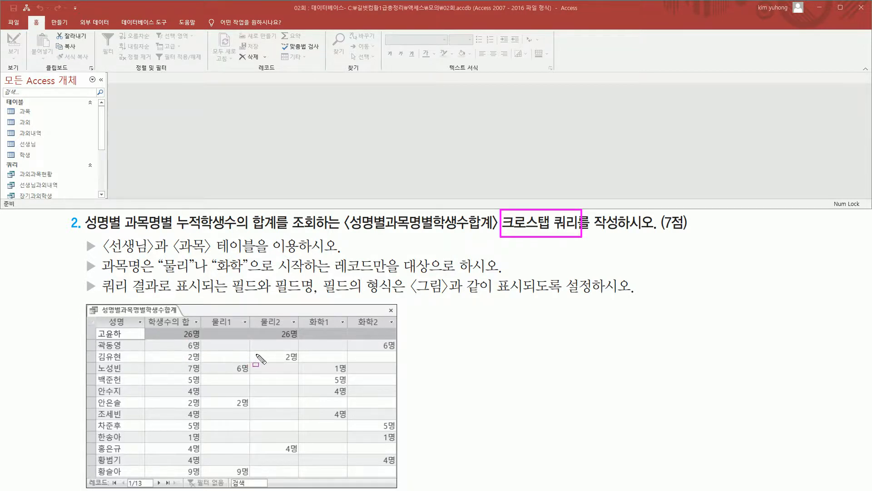
mouse_move(204, 312)
left_mouse_down()
mouse_move(241, 327)
mouse_move(391, 328)
left_mouse_up()
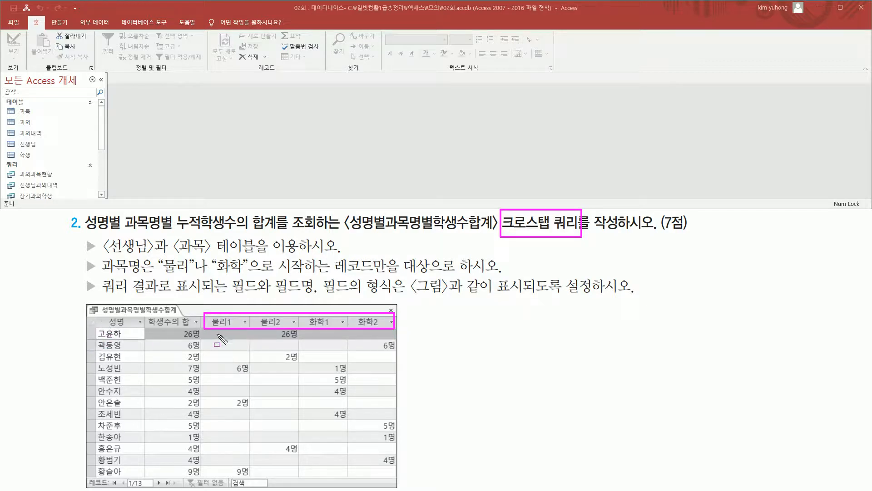
mouse_move(210, 331)
left_mouse_down()
mouse_move(357, 429)
mouse_move(395, 476)
left_mouse_up()
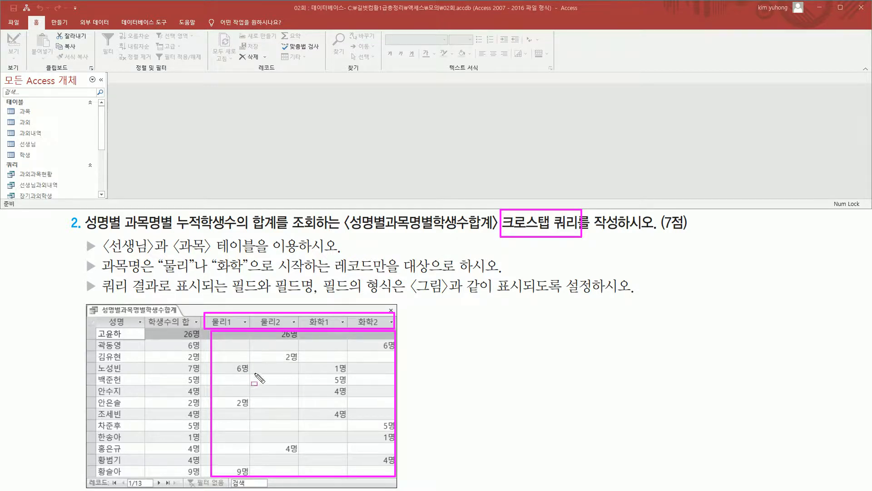
mouse_move(94, 313)
left_mouse_down()
mouse_move(117, 454)
mouse_move(141, 487)
mouse_move(132, 476)
left_mouse_up()
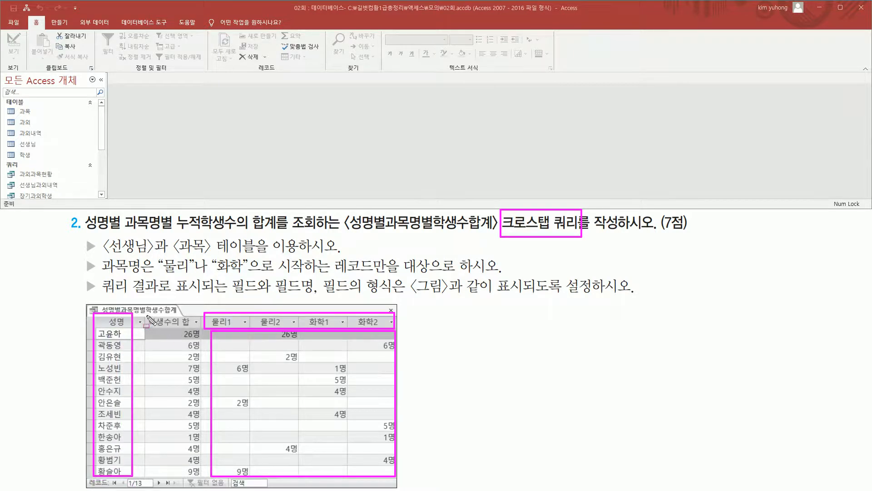
mouse_move(148, 317)
left_mouse_down()
mouse_move(199, 341)
mouse_move(194, 486)
mouse_move(203, 483)
left_mouse_up()
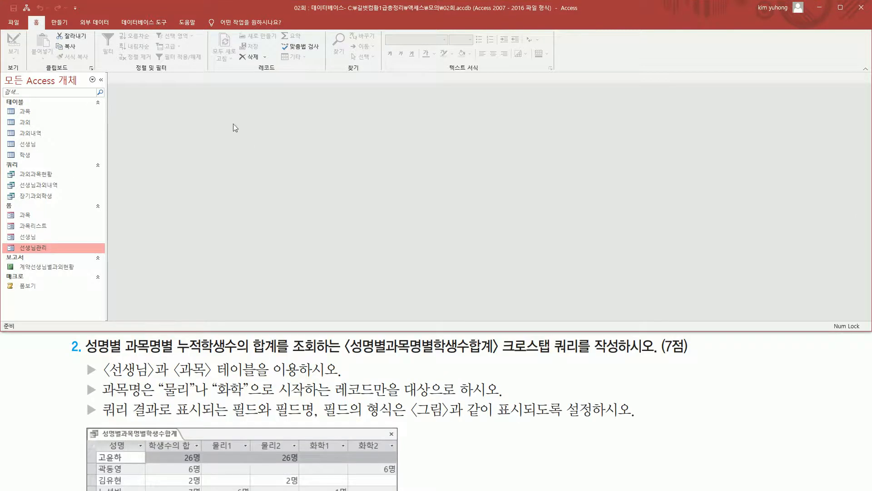
Create a new query in design view and add the 선생님 and 과목 tables to it
left_click(61, 22)
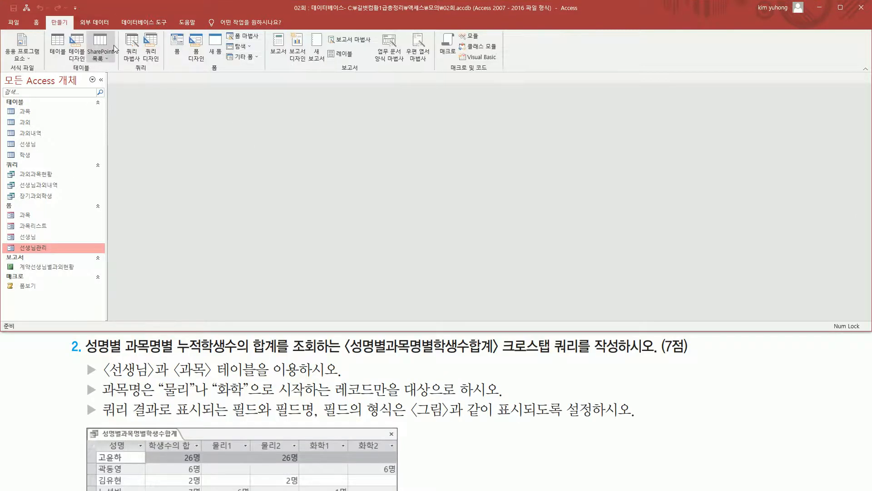
left_click(159, 51)
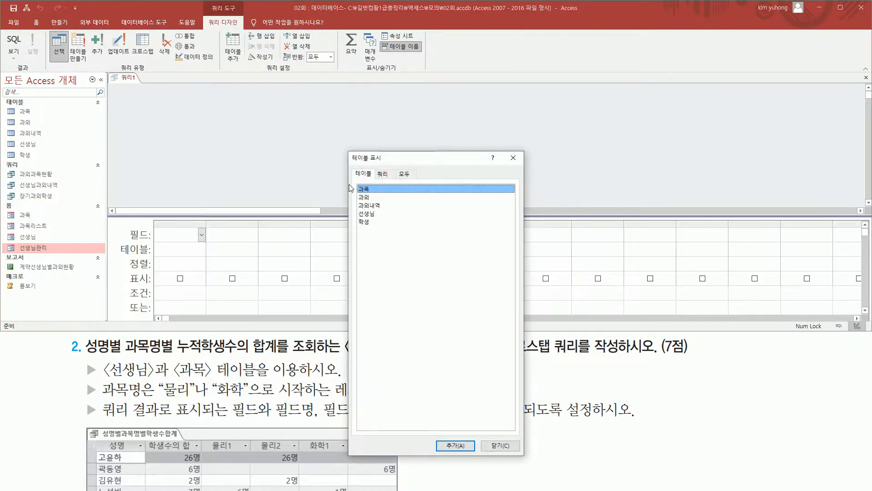
left_click(371, 213)
double_click(371, 214)
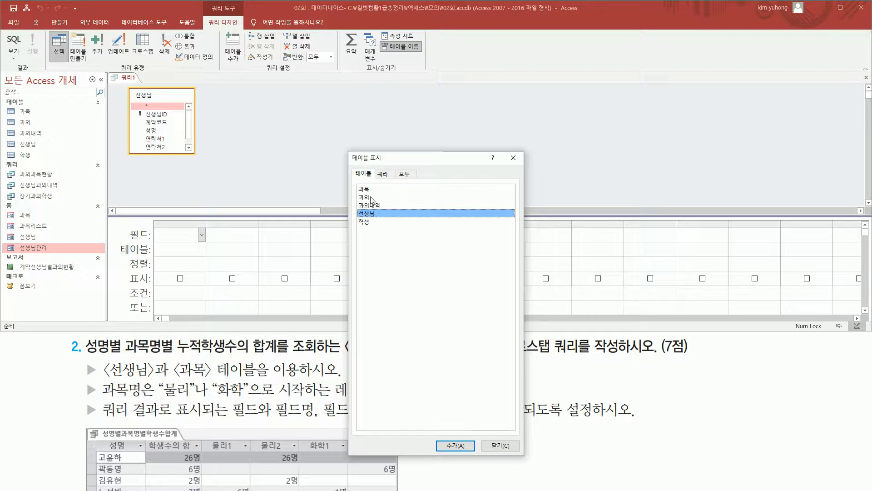
double_click(371, 191)
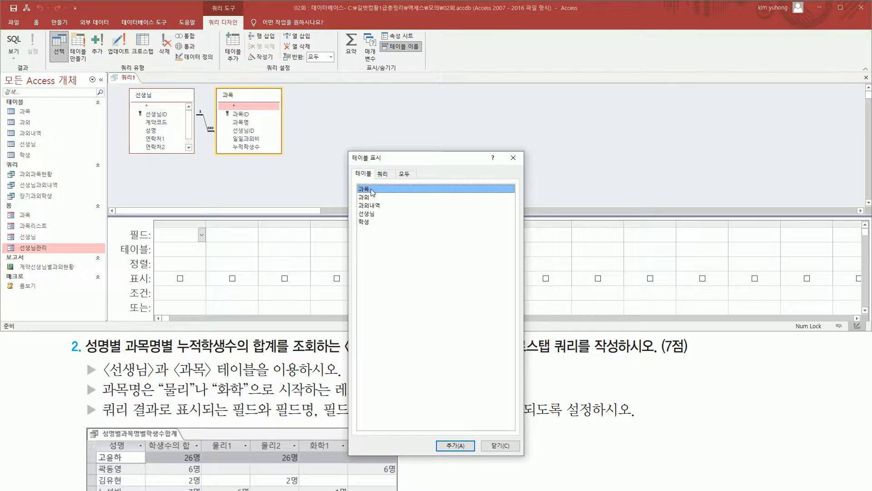
left_click_drag(119, 80, 286, 164)
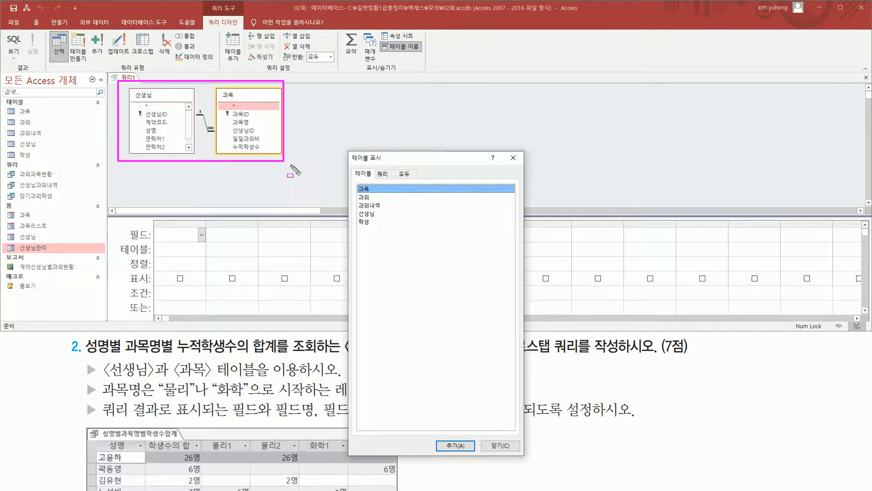
left_click_drag(505, 148, 522, 168)
key("Escape")
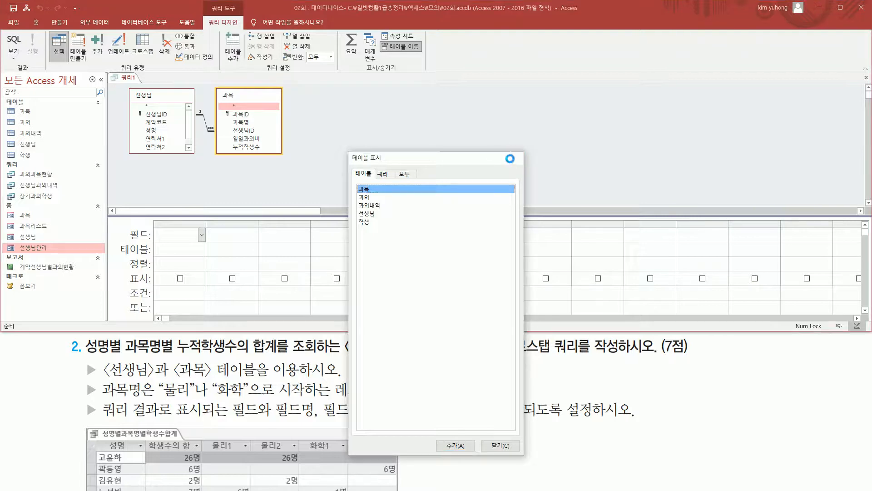
left_click(512, 159)
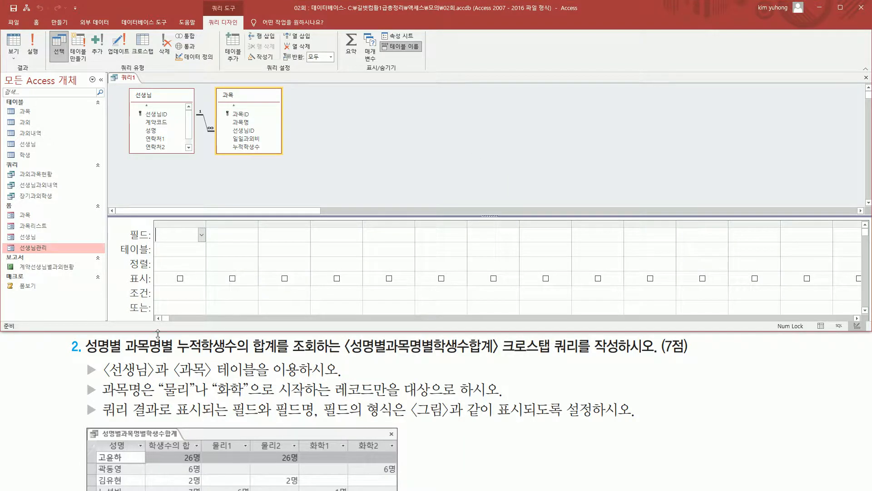
Add 성명 from 선생님, and 과목명 and 누적학생수 from 과목, to the query grid
double_click(160, 133)
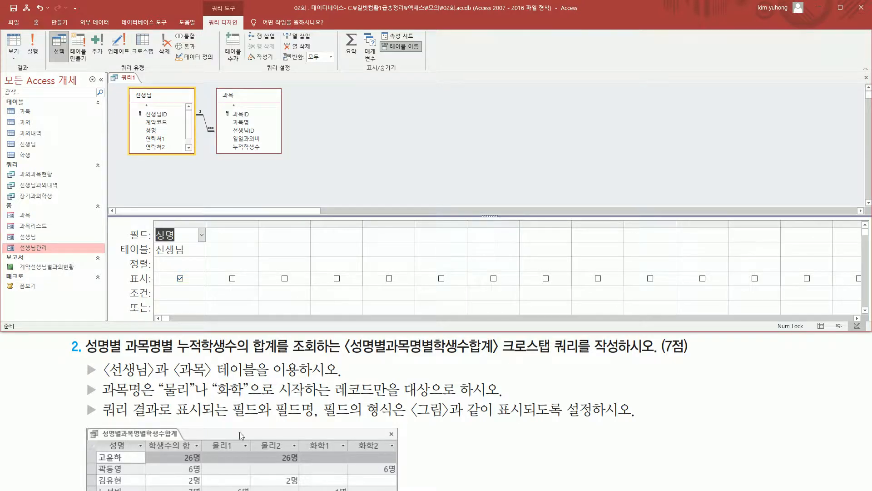
double_click(240, 123)
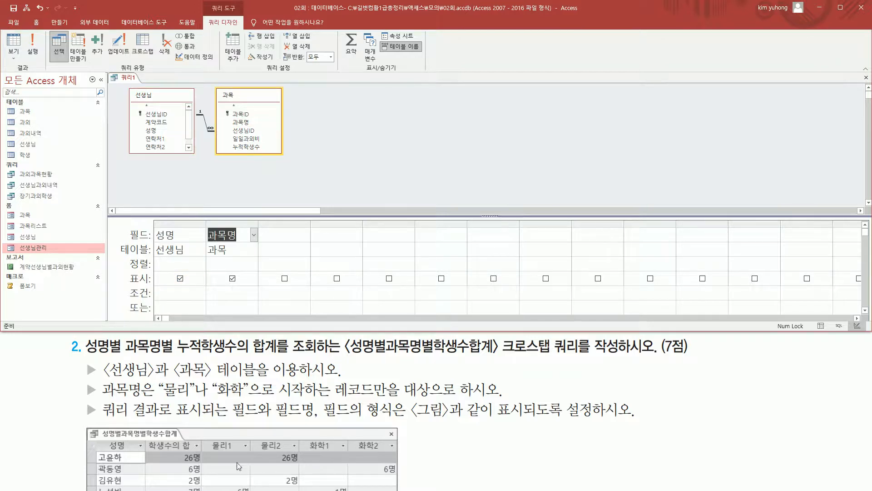
left_click_drag(176, 353, 233, 353)
left_click_drag(231, 143, 271, 153)
key("Escape")
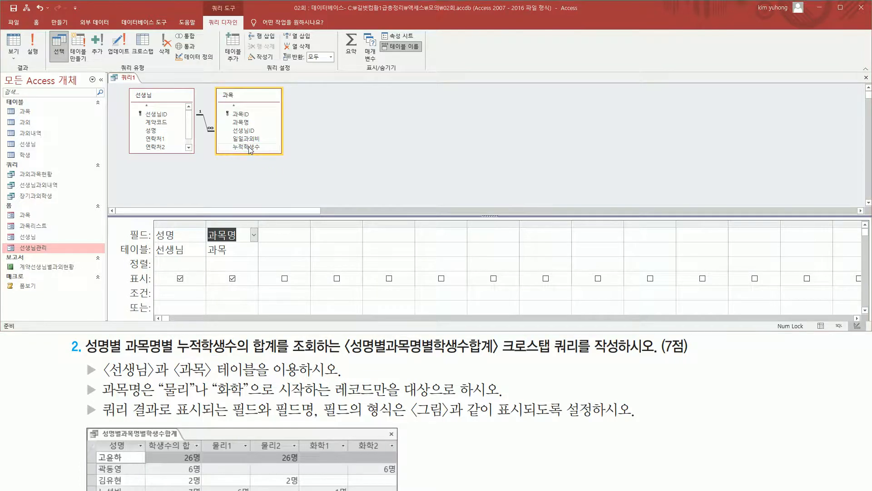
double_click(249, 147)
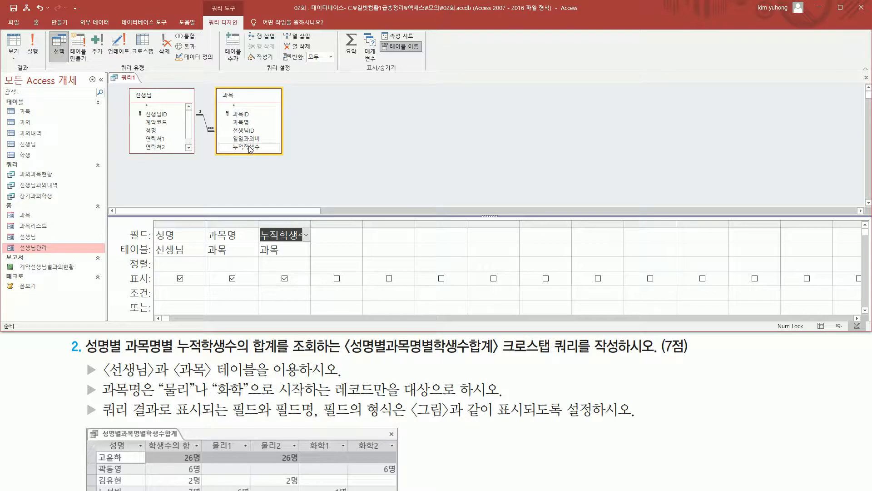
Add 누적학생수 to the grid a second time, so the row total and the crosstab values each have a field
double_click(249, 147)
left_click_drag(257, 221, 310, 261)
left_click_drag(313, 222, 353, 254)
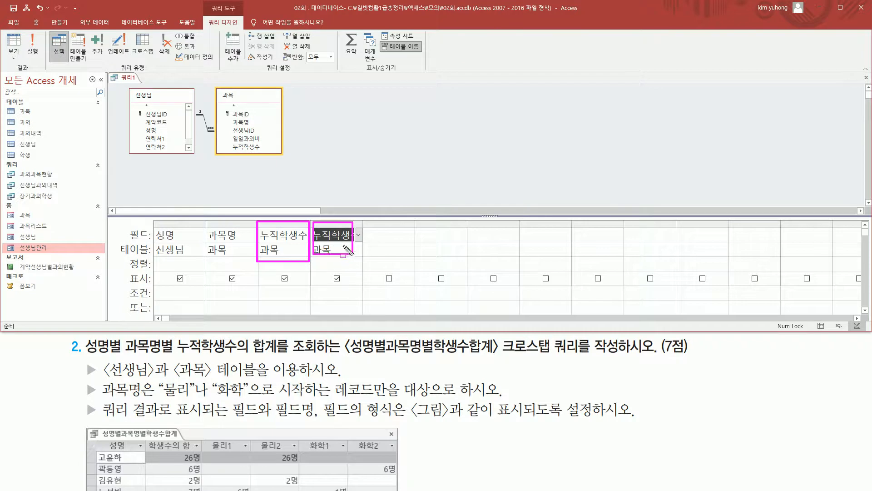
mouse_move(223, 455)
left_mouse_down()
mouse_move(340, 487)
mouse_move(396, 487)
left_mouse_up()
left_click_drag(176, 451, 202, 485)
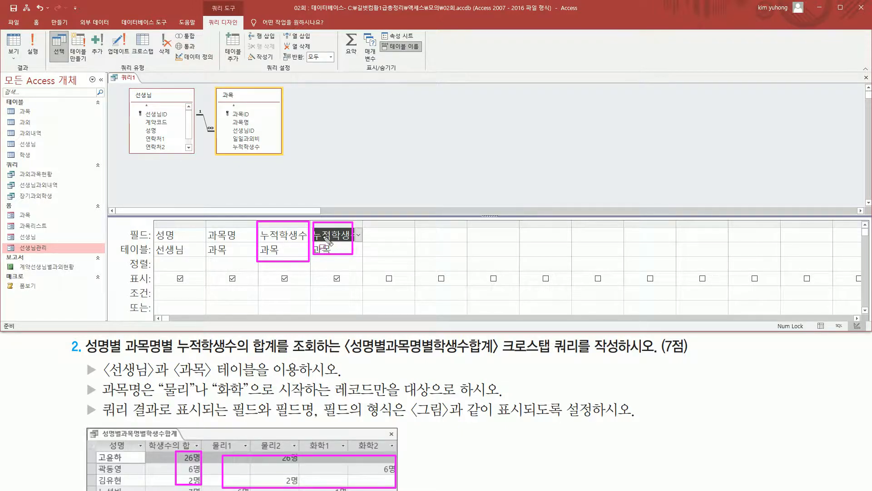
key("Escape")
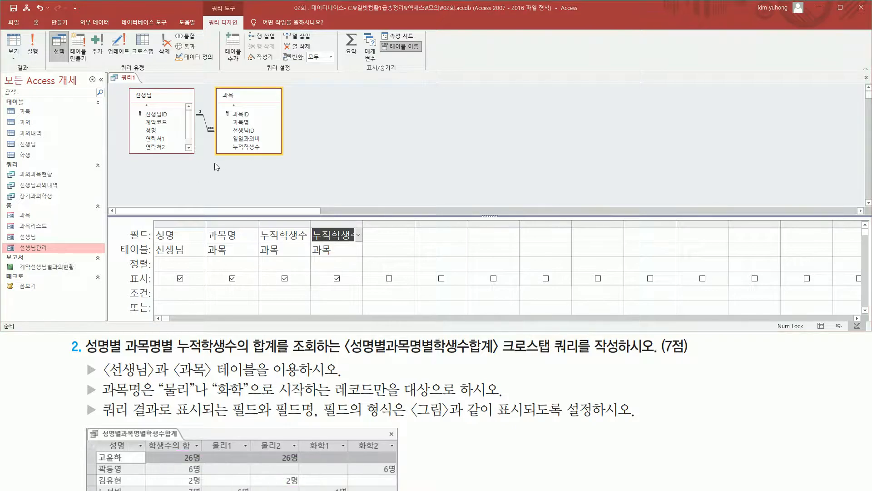
Change the query type to crosstab (크로스탭)
key("ctrl+shift+d")
left_click_drag(133, 69, 158, 73)
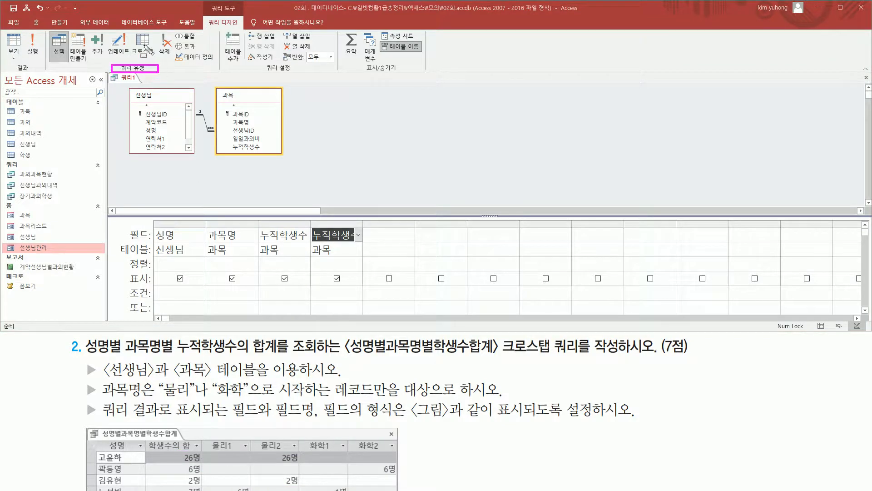
left_click_drag(133, 29, 158, 55)
key("Escape")
left_click(144, 44)
left_click_drag(111, 272, 376, 286)
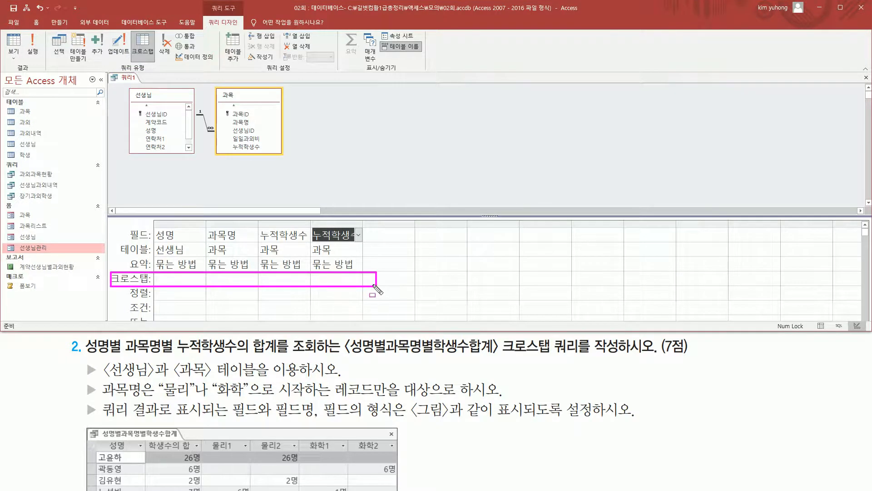
key("Escape")
Set the crosstab role of 성명 to 행 머리글 and of 과목명 to 열 머리글
left_click(201, 279)
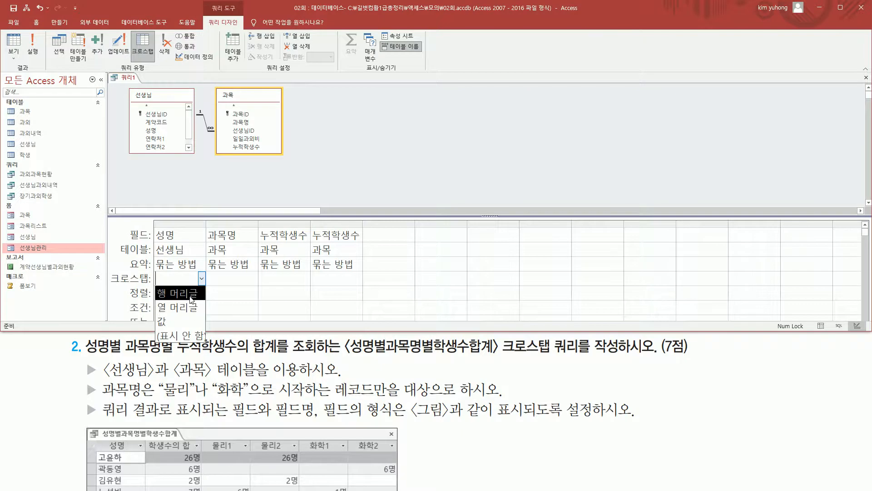
left_click(191, 299)
left_click(241, 279)
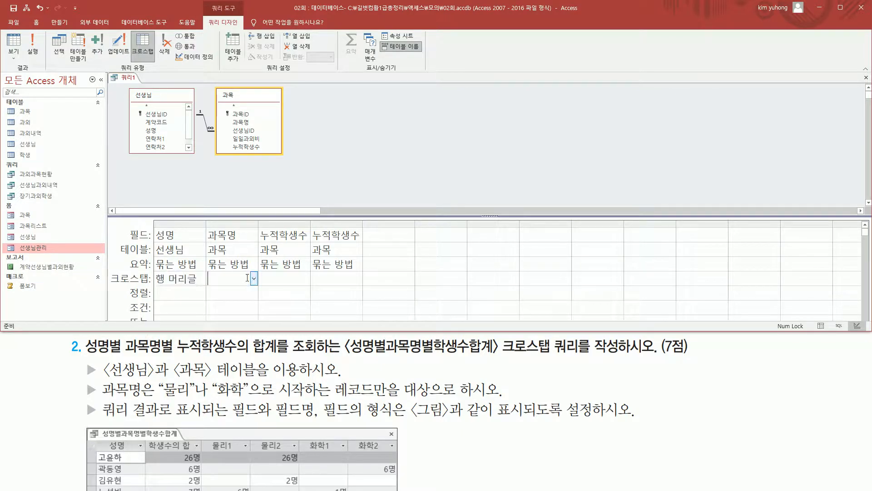
left_click(255, 280)
left_click(237, 302)
Set the first 누적학생수 field's crosstab role to 행 머리글 and the second one's to 값
left_click(288, 283)
left_click(307, 279)
left_click(277, 294)
left_click(329, 281)
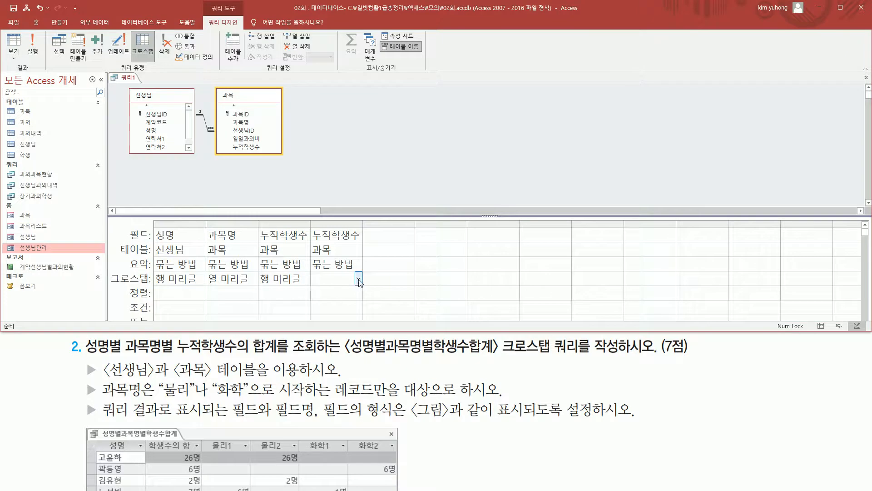
left_click(358, 278)
left_click(335, 325)
Set the summary of both 누적학생수 fields to 합계, and run the crosstab query
left_click_drag(82, 355, 282, 359)
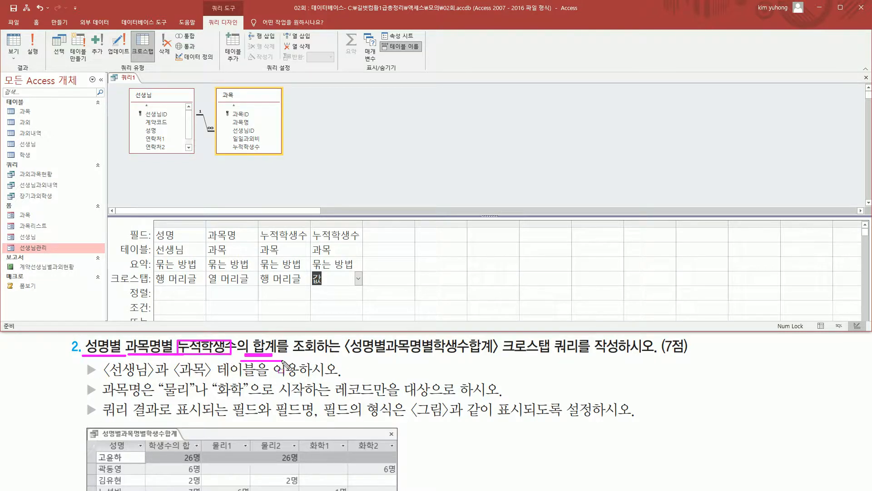
left_click(282, 264)
left_click(306, 264)
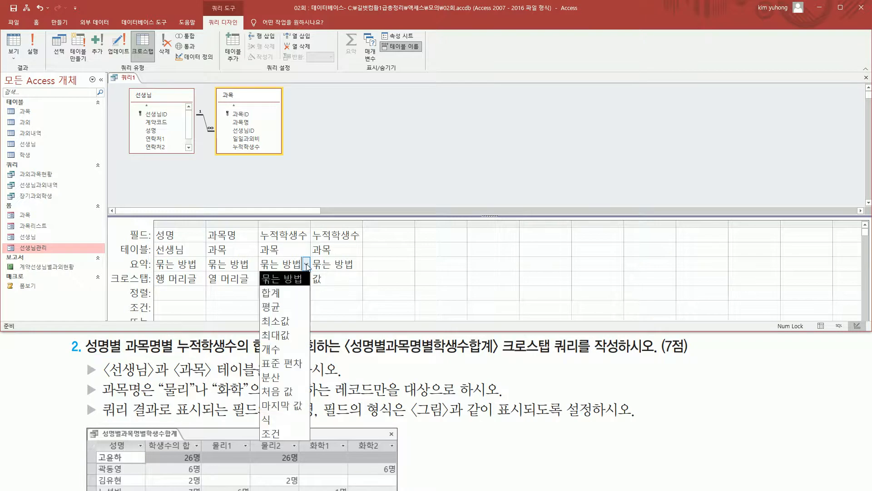
left_click(273, 293)
left_click(346, 264)
left_click(358, 264)
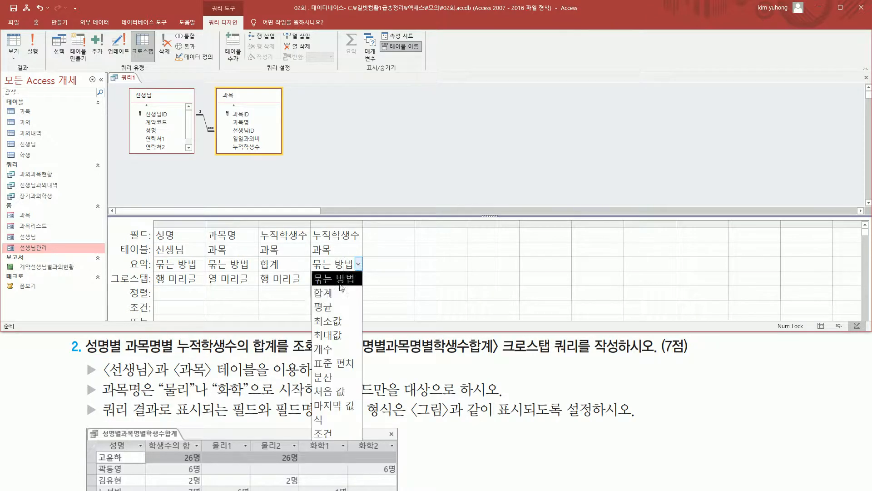
left_click(320, 287)
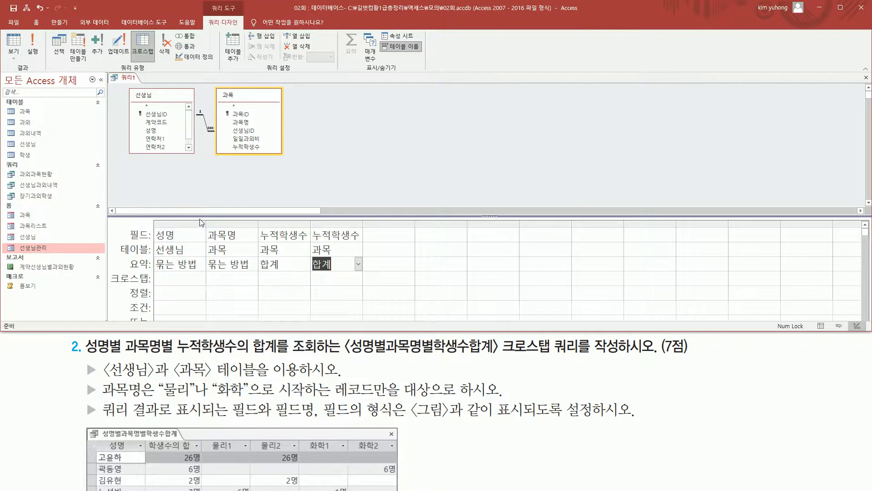
left_click(33, 46)
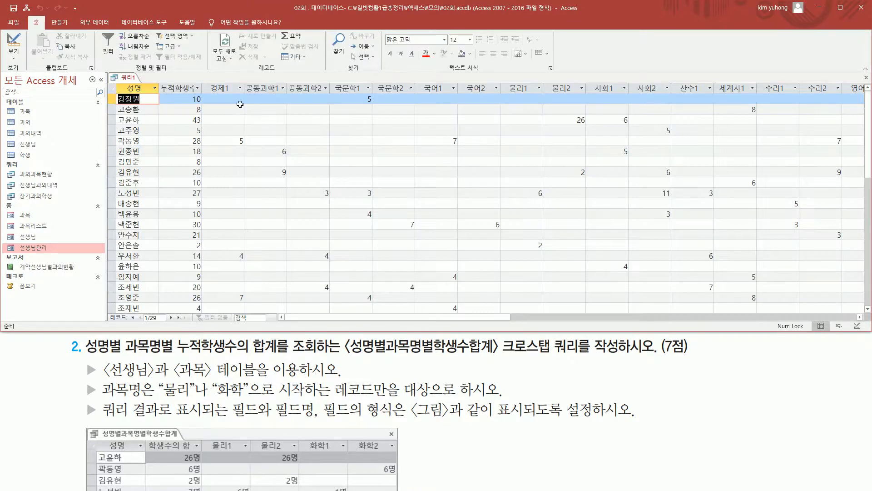
Examine the crosstab result's row headings, totals and subject columns, comparing the 물리 and 화학 columns with the required figure
mouse_move(117, 80)
left_mouse_down()
mouse_move(136, 159)
mouse_move(147, 308)
left_mouse_up()
mouse_move(159, 81)
left_mouse_down()
mouse_move(201, 175)
mouse_move(206, 311)
left_mouse_up()
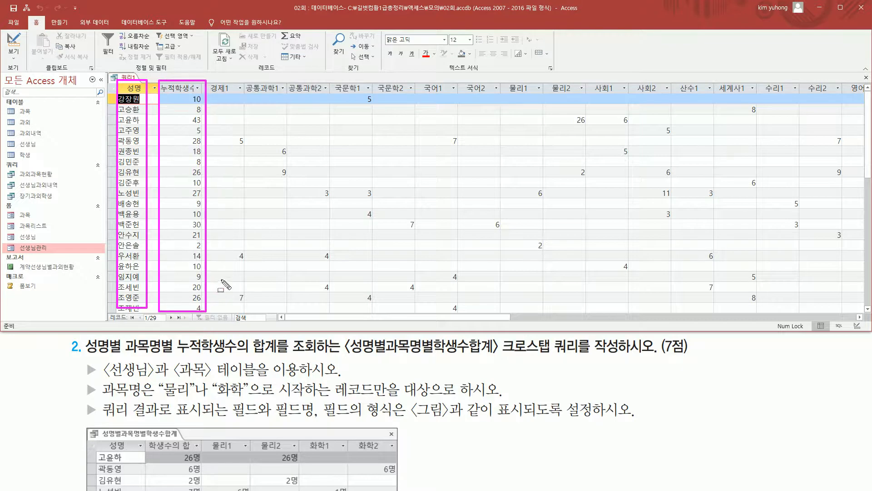
mouse_move(216, 94)
left_mouse_down()
mouse_move(430, 195)
mouse_move(854, 290)
mouse_move(853, 307)
left_mouse_up()
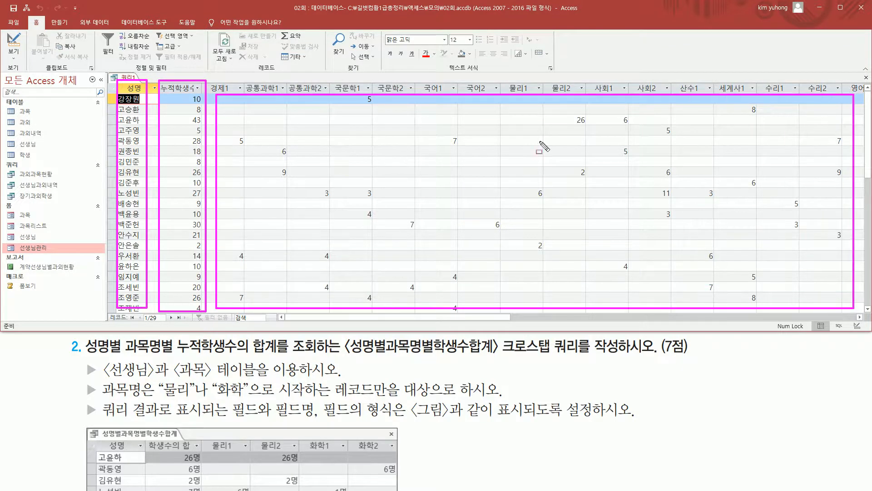
mouse_move(208, 77)
left_mouse_down()
mouse_move(218, 92)
mouse_move(858, 94)
left_mouse_up()
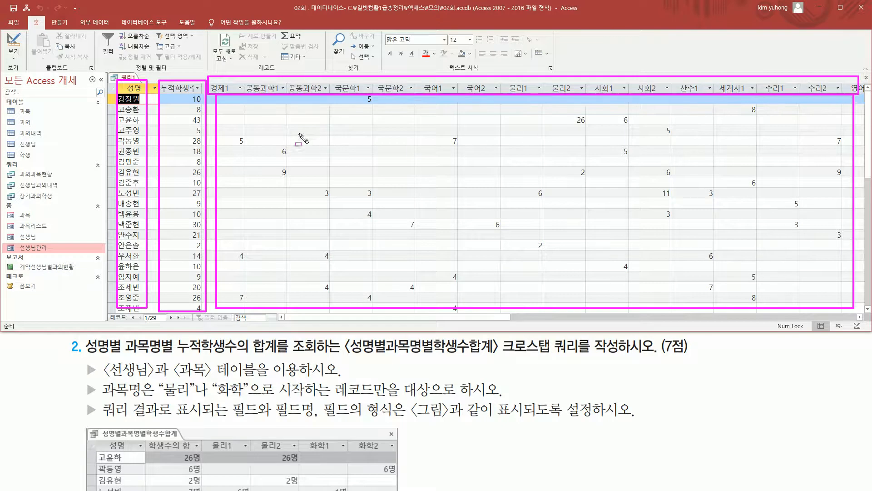
left_click_drag(97, 399, 388, 398)
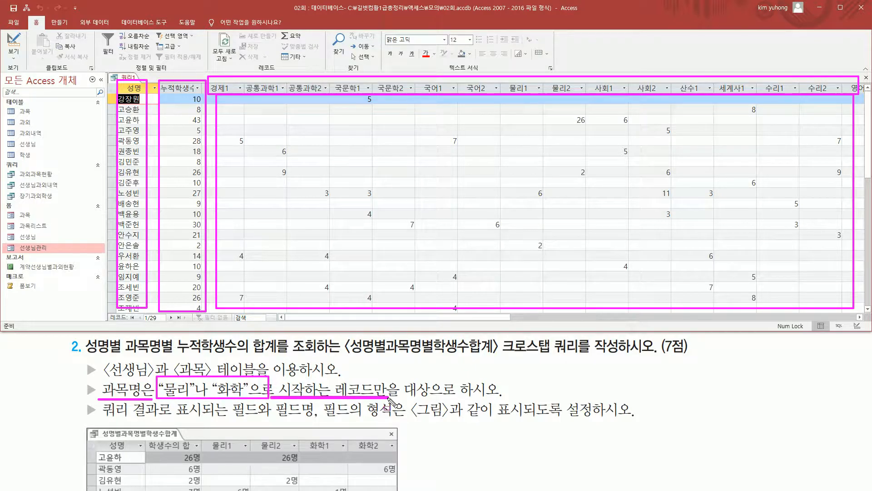
left_click_drag(505, 69, 576, 104)
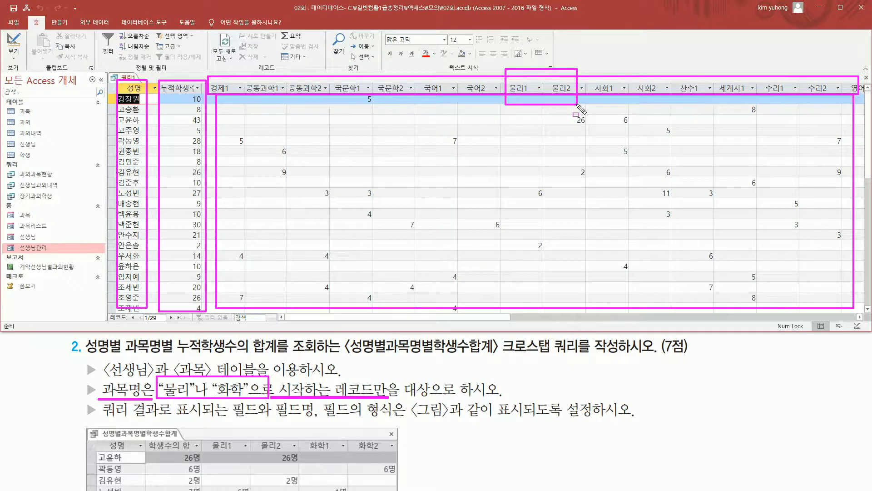
key("Escape")
left_click_drag(509, 315, 645, 315)
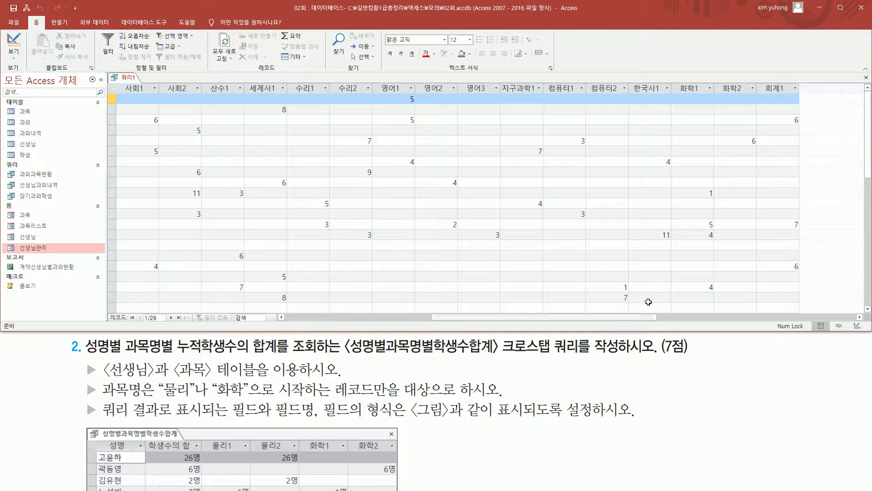
mouse_move(677, 71)
left_mouse_down()
mouse_move(676, 93)
mouse_move(751, 102)
left_mouse_up()
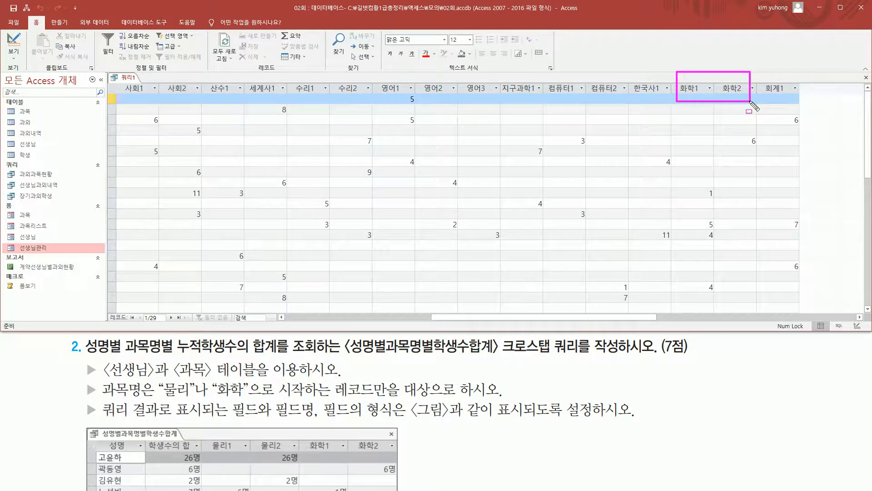
left_click_drag(206, 435, 396, 451)
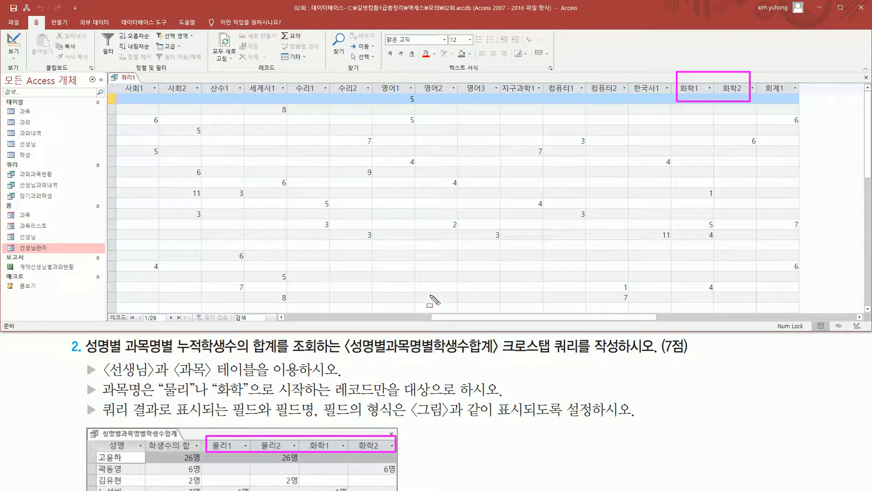
key("Escape")
Return to the query's design and add 과목명 from the 과목 table again as an extra field
left_click(14, 45)
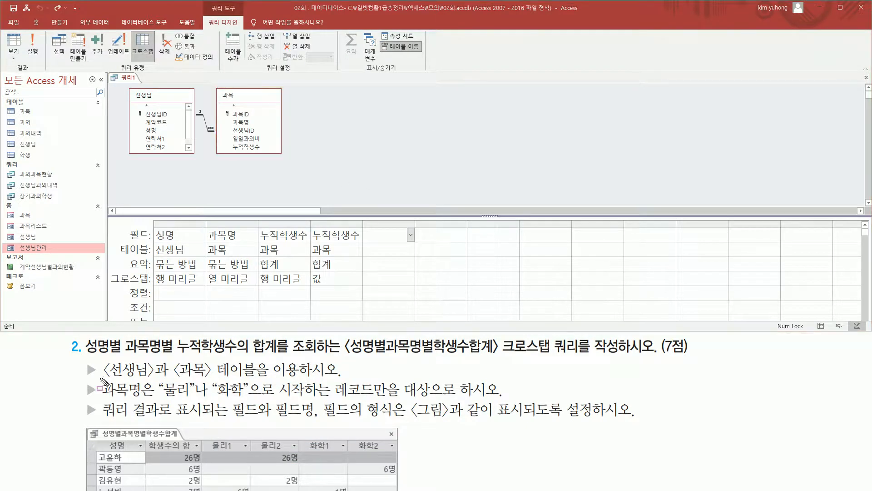
mouse_move(101, 377)
left_mouse_down()
mouse_move(154, 400)
mouse_move(389, 397)
left_mouse_up()
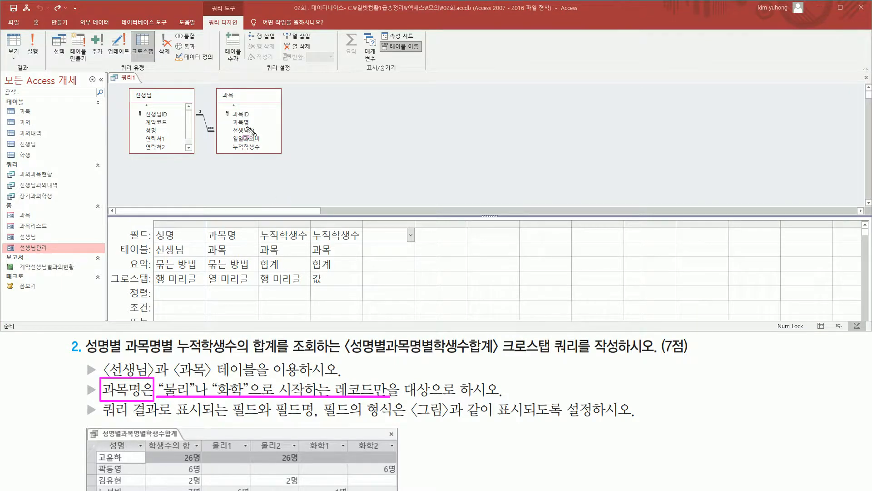
key("Escape")
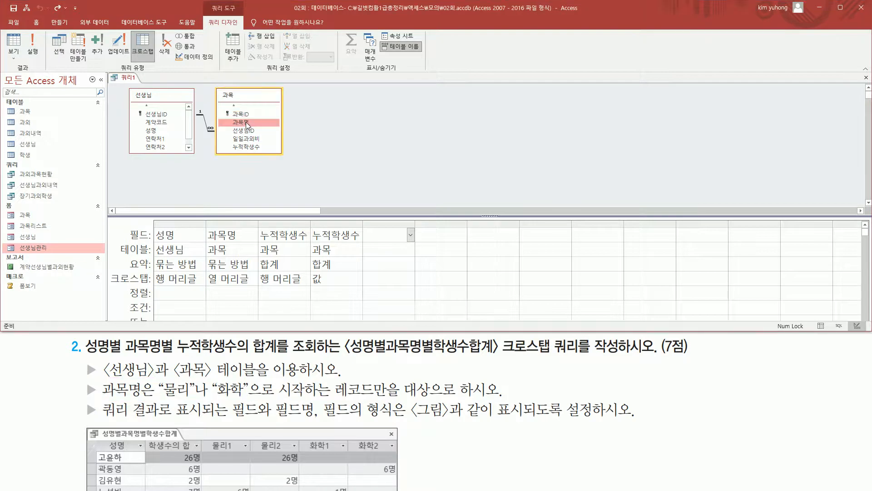
double_click(246, 122)
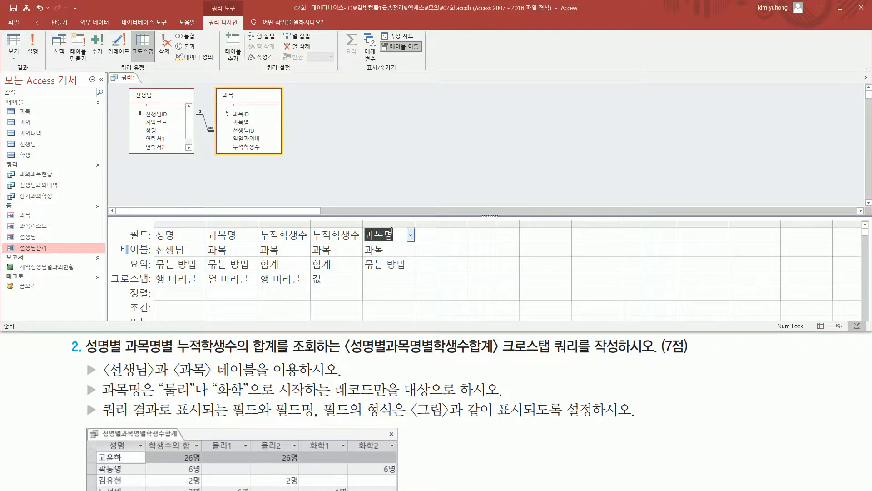
left_click_drag(124, 298, 178, 319)
mouse_move(362, 300)
left_mouse_down()
mouse_move(413, 318)
mouse_move(419, 307)
left_mouse_up()
key("Escape")
Enter the criterion like "물리*" for the added 과목명 field and copy the expression
left_click(391, 302)
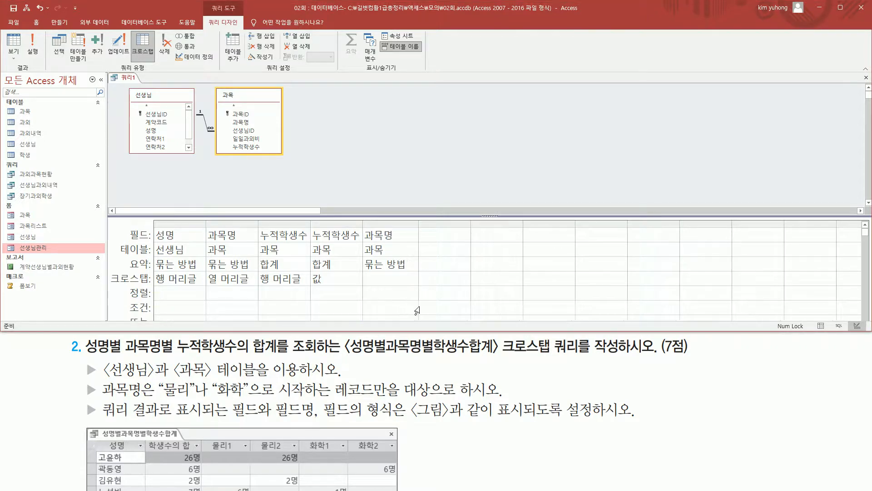
type("\"물ㄹ")
type("\"")
type("*")
type("l")
type("ike")
key("F2")
key("ctrl+c")
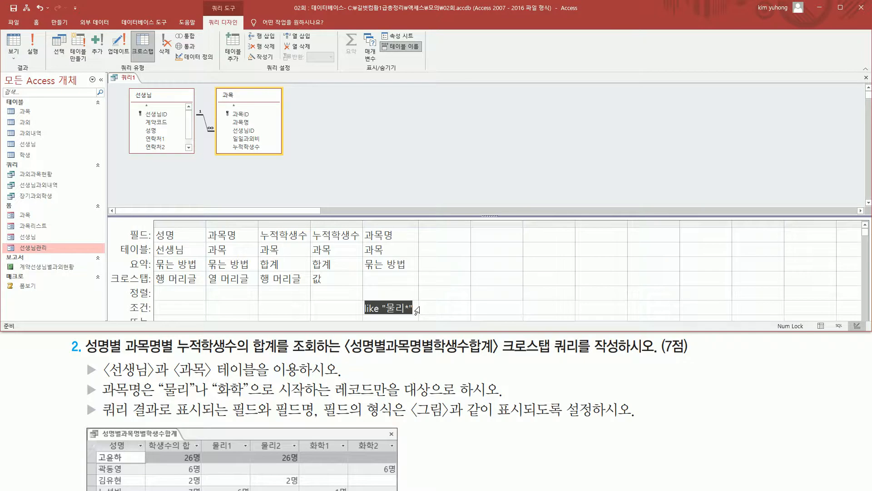
Widen the added 과목명 column and extend its criterion to Like "물리*" Or Like "화학*" using the copied expression
left_click_drag(419, 222, 503, 225)
left_click(430, 309)
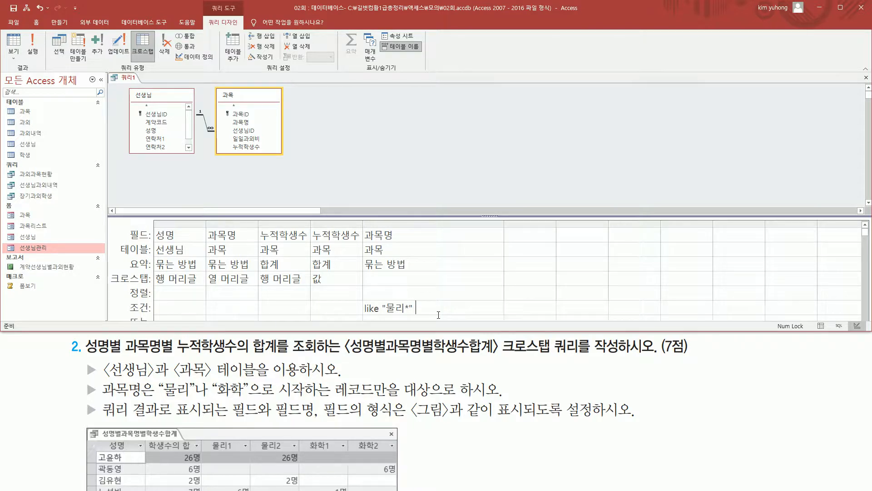
type("or")
key("ctrl+v")
key("Left")
key("BackSpace")
key("BackSpace")
type("ㅎ")
type("학")
key("Return")
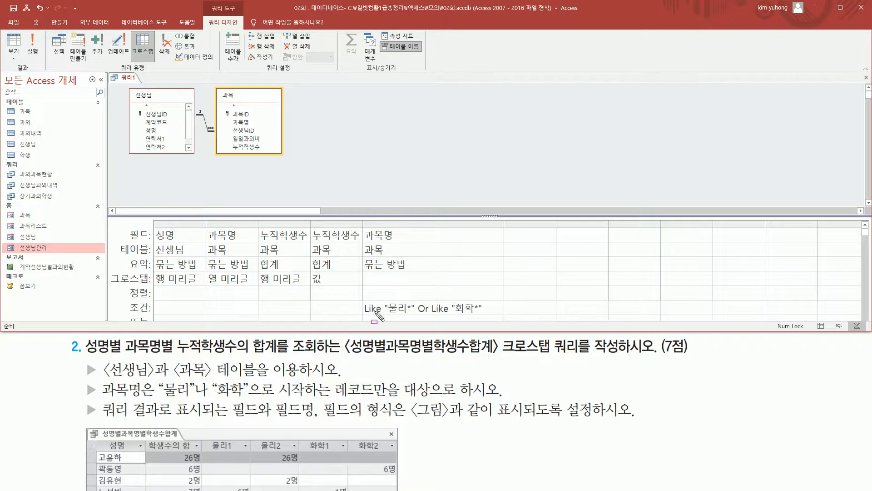
left_click_drag(362, 315, 408, 315)
left_click_drag(430, 314, 487, 314)
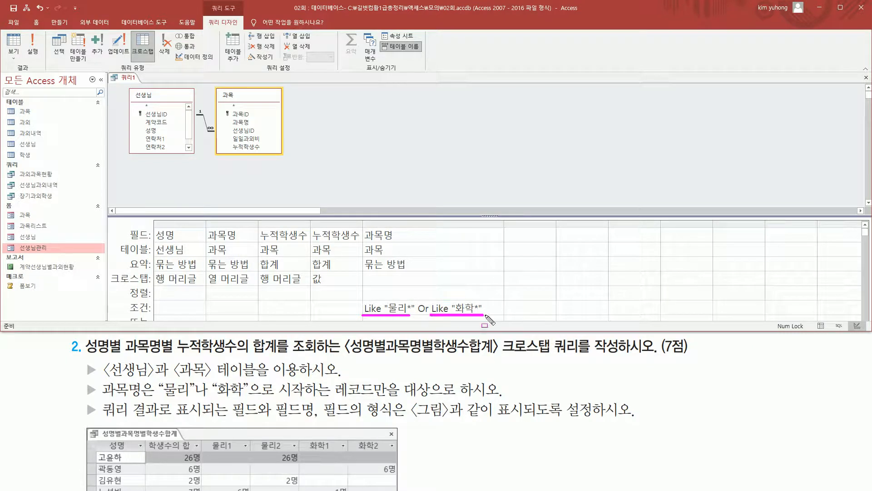
left_click_drag(419, 294, 429, 321)
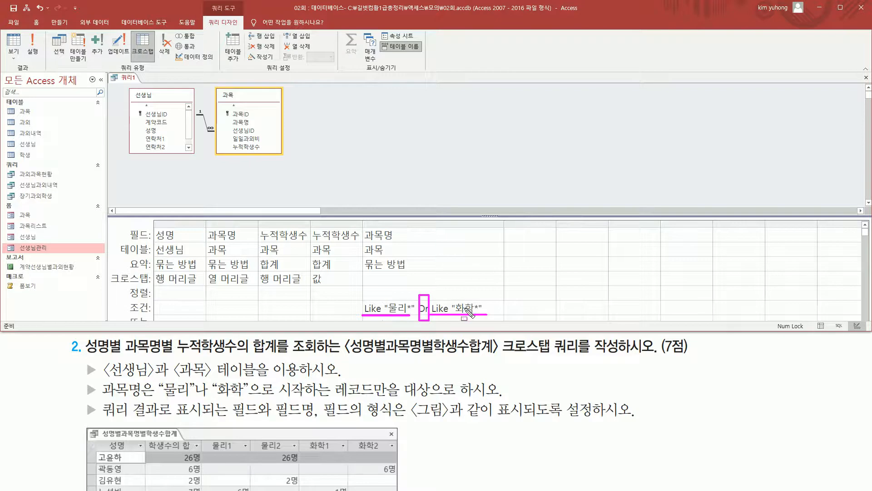
key("Escape")
Set the summary of the added 과목명 field to 조건, leave its crosstab role empty, and run the query
left_click(418, 266)
left_click(499, 264)
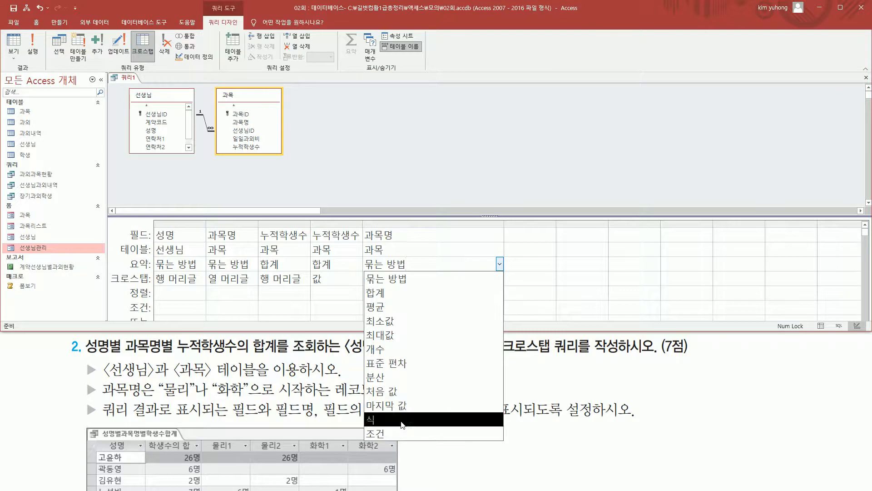
left_click(396, 429)
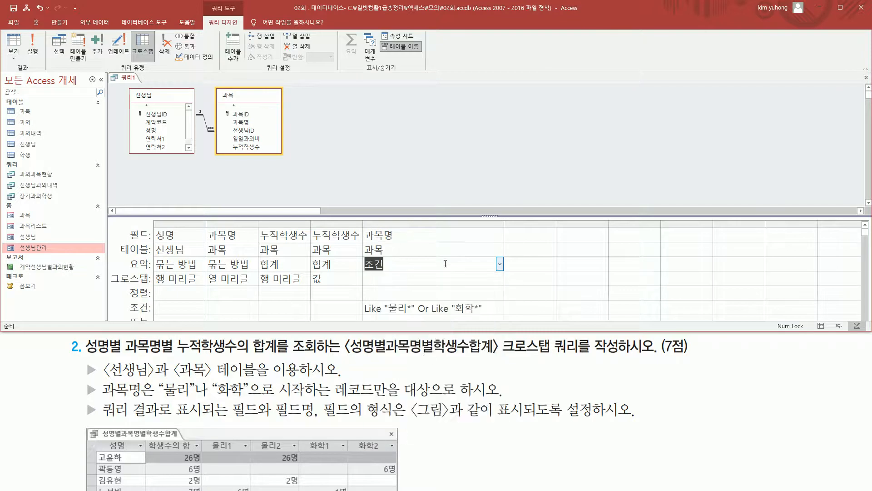
left_click(394, 278)
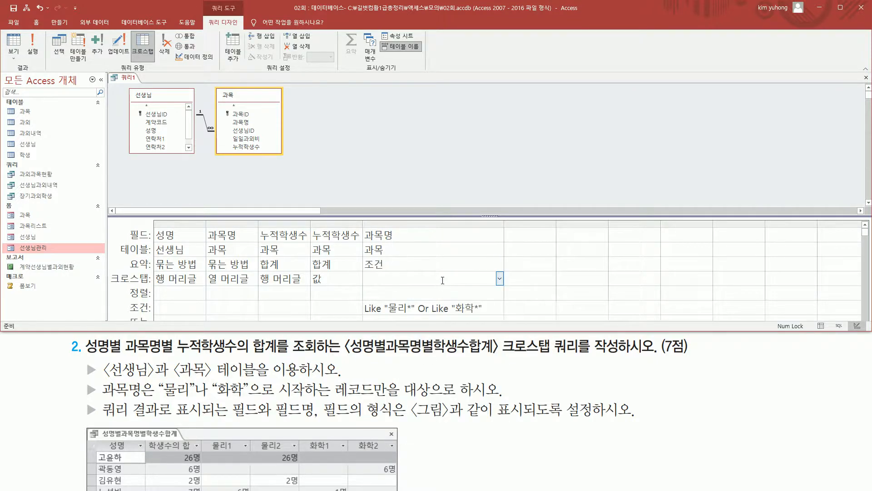
left_click(32, 45)
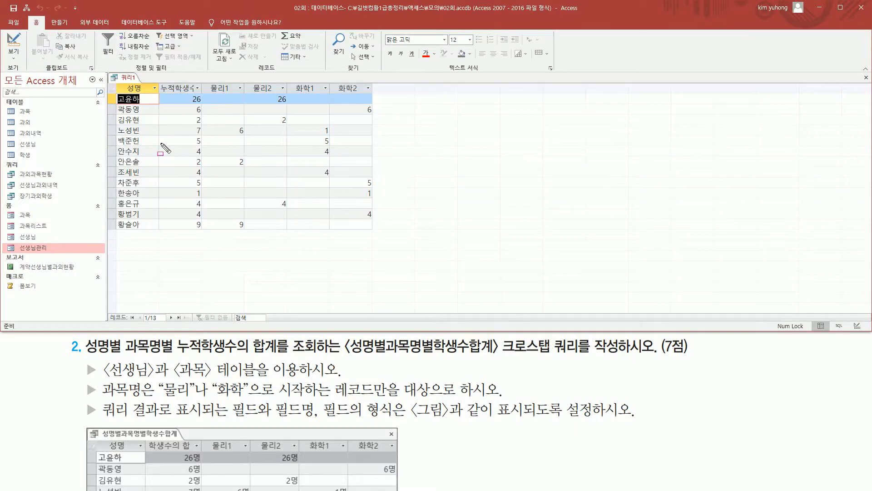
Compare the filtered crosstab's columns and the total column's heading with the required figure
left_click_drag(115, 80, 149, 231)
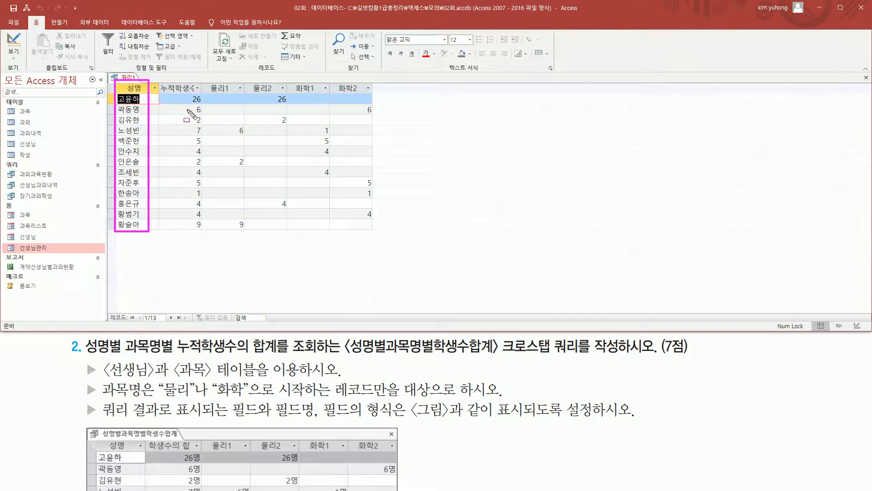
mouse_move(190, 94)
left_mouse_down()
mouse_move(196, 227)
mouse_move(206, 242)
mouse_move(217, 95)
mouse_move(359, 234)
mouse_move(379, 233)
left_mouse_up()
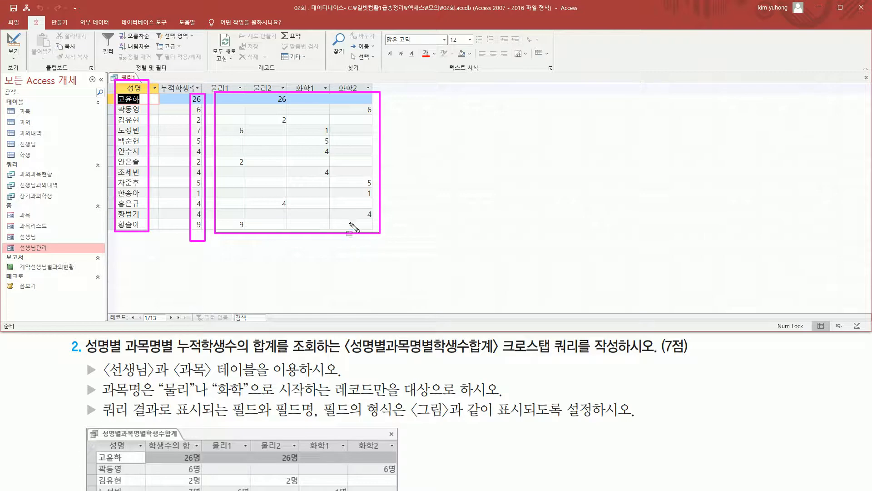
mouse_move(207, 91)
left_mouse_down()
mouse_move(207, 70)
mouse_move(291, 70)
mouse_move(373, 93)
left_mouse_up()
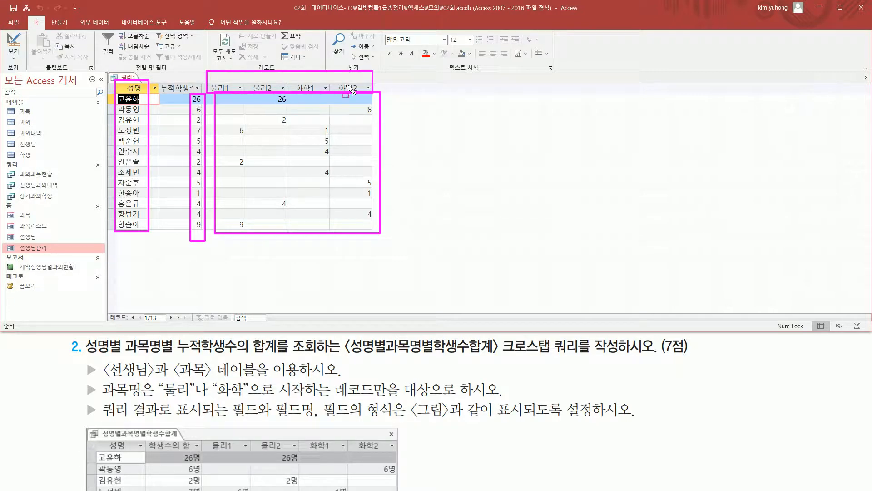
mouse_move(159, 74)
left_mouse_down()
mouse_move(204, 105)
mouse_move(201, 93)
left_mouse_up()
left_click_drag(143, 436, 201, 452)
key("Escape")
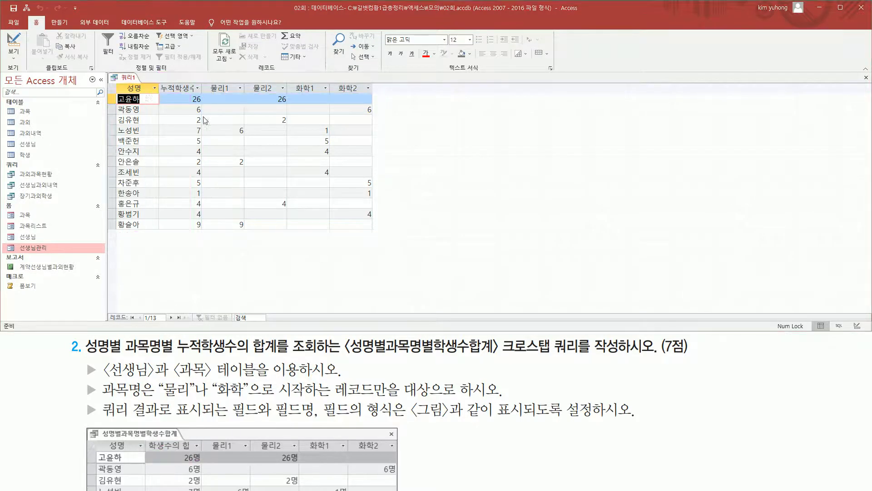
Return to the query's design, widen the first 누적학생수 column and give that field the alias 학생수의 합
left_click(17, 40)
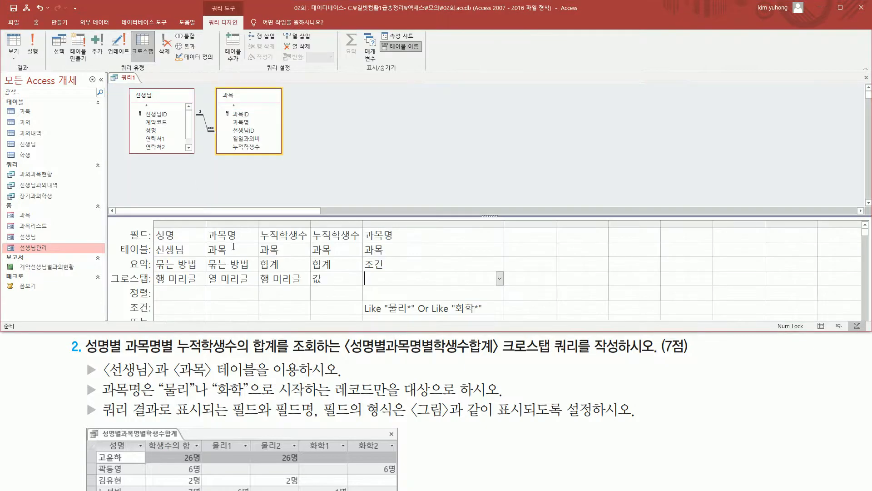
left_click(276, 235)
left_click(309, 223)
left_click_drag(309, 224, 383, 224)
left_click(350, 234)
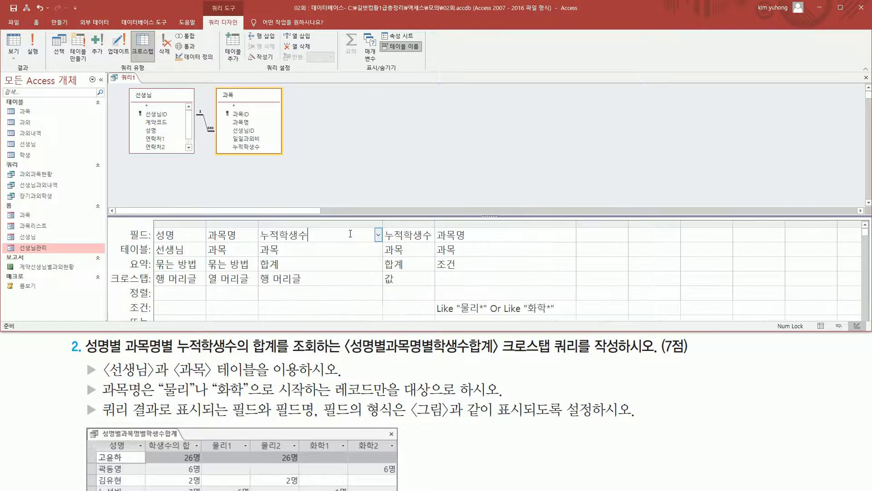
type("학생수의")
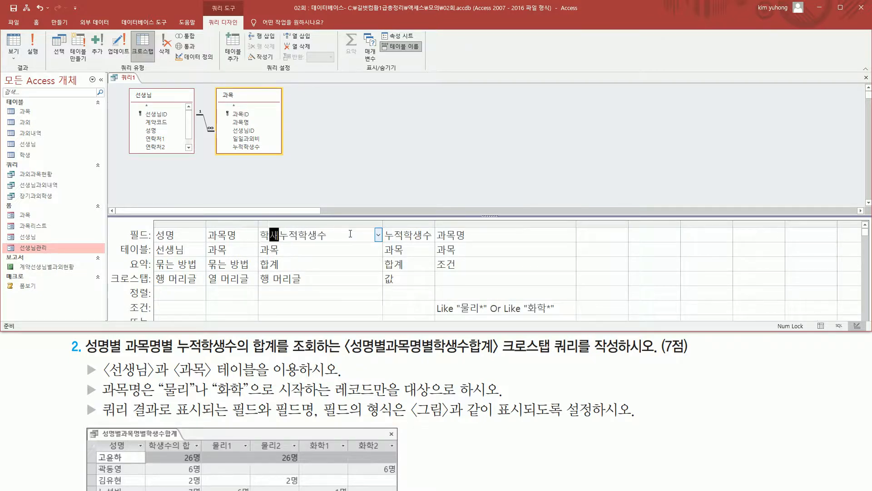
type(" ㅎ")
type(" :")
key("Tab")
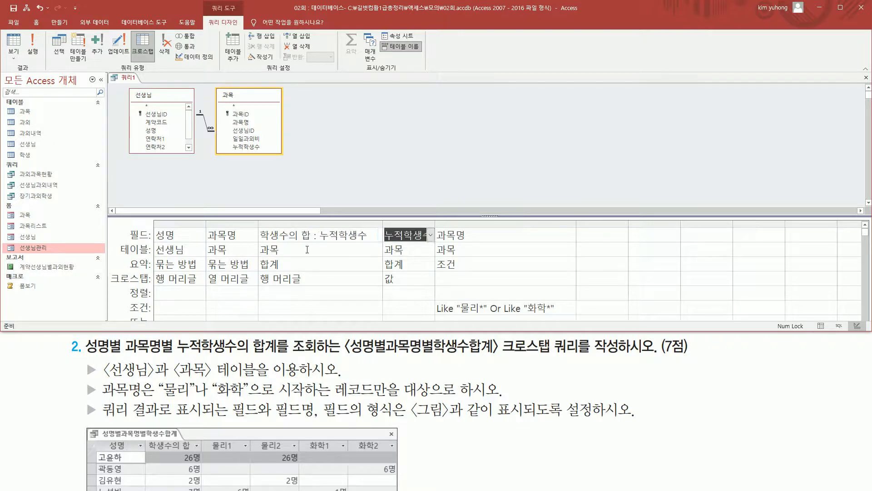
Run the query again and widen the 학생수의 합 column so its full heading shows
left_click(19, 50)
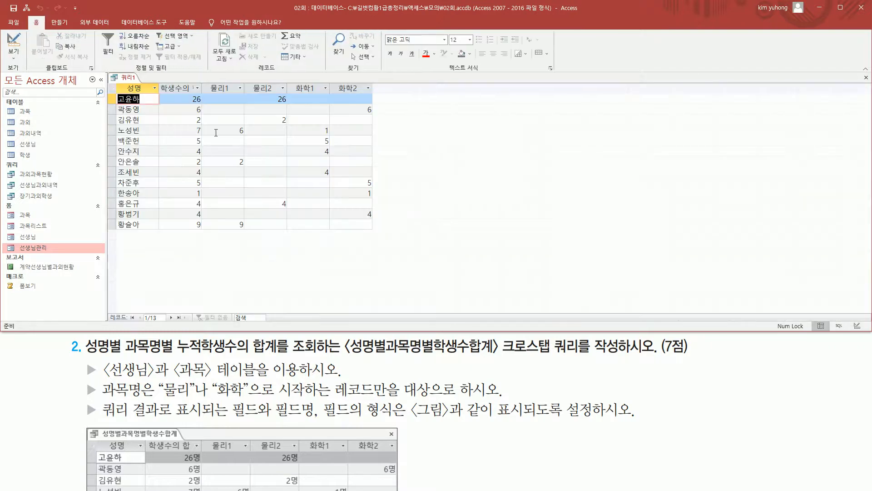
left_click_drag(160, 80, 205, 93)
key("Escape")
key("ctrl+2")
mouse_move(203, 78)
left_mouse_down()
mouse_move(203, 97)
mouse_move(211, 89)
left_mouse_up()
key("Escape")
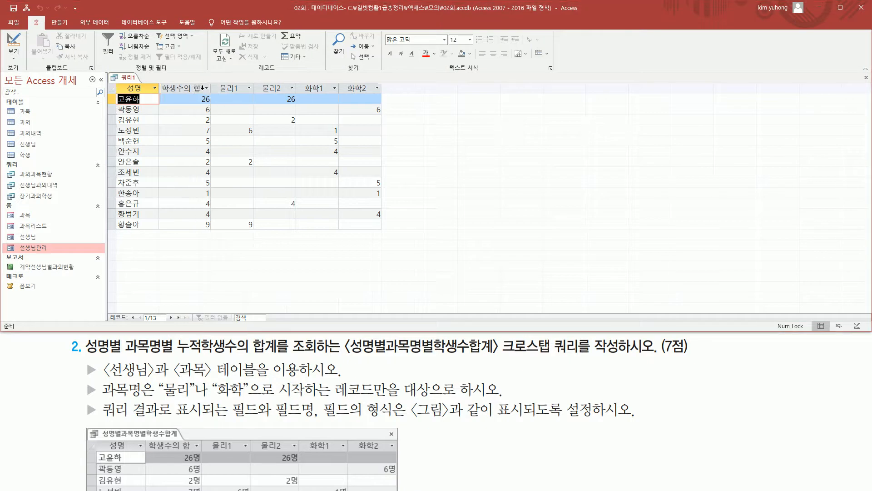
Compare the number format of the 학생수의 합 and subject columns with the required figure
left_click(188, 108)
left_click(161, 172)
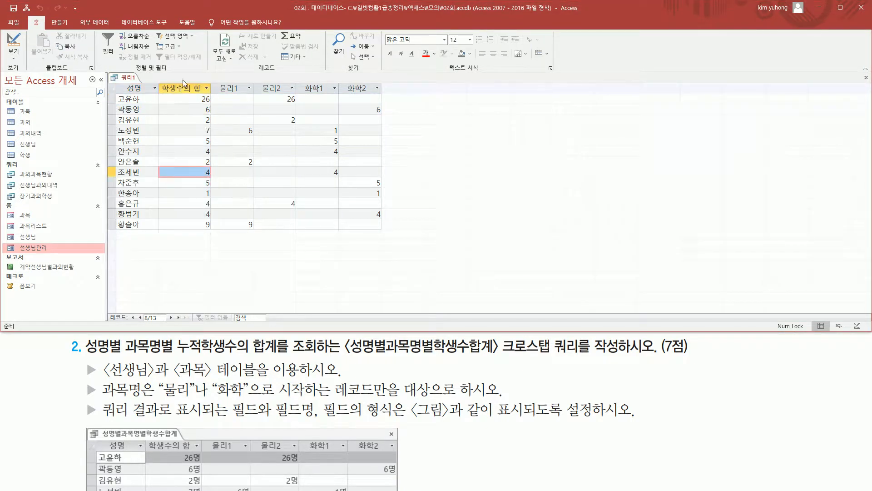
key("ctrl+2")
mouse_move(170, 93)
left_mouse_down()
mouse_move(220, 166)
mouse_move(214, 249)
mouse_move(214, 237)
left_mouse_up()
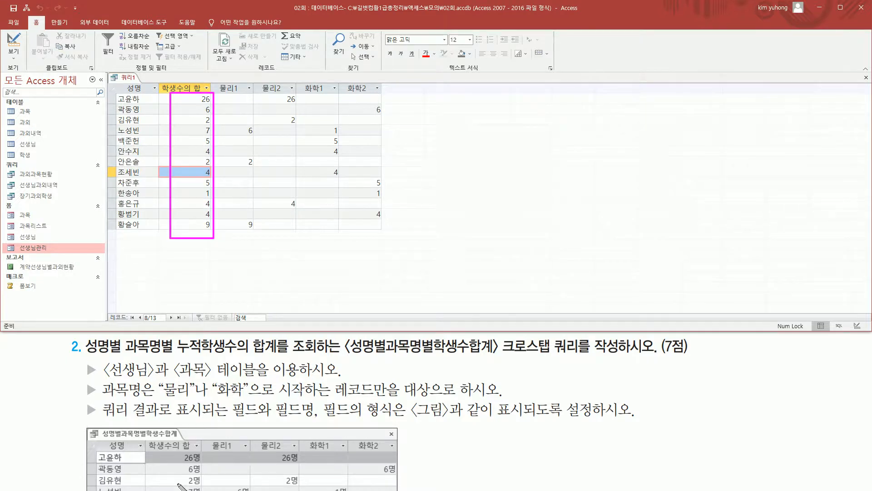
left_click_drag(221, 93, 391, 232)
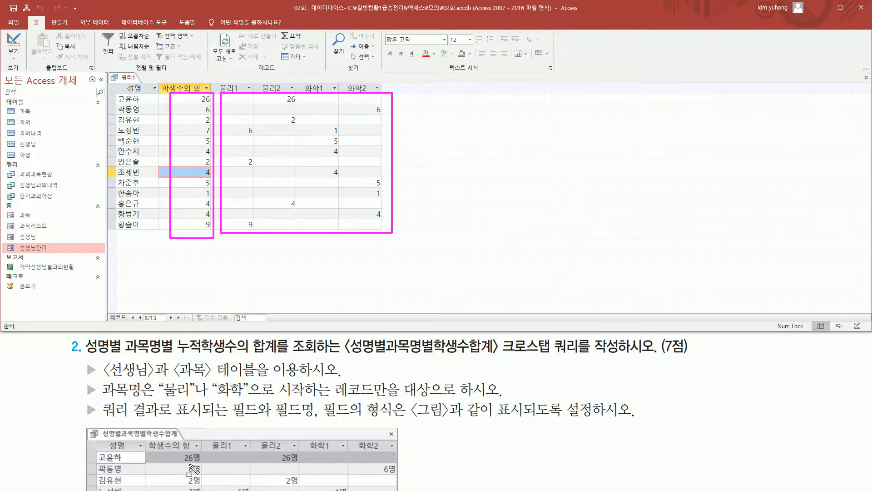
Return to the query's design and set the display format of the 학생수의 합 row-heading field to #명
mouse_move(181, 449)
left_mouse_down()
mouse_move(235, 490)
mouse_move(402, 489)
left_mouse_up()
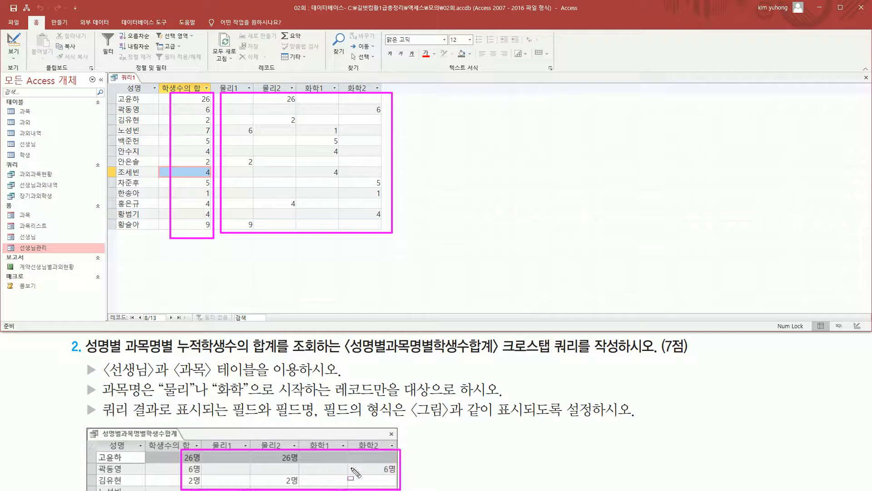
key("Escape")
left_click(14, 40)
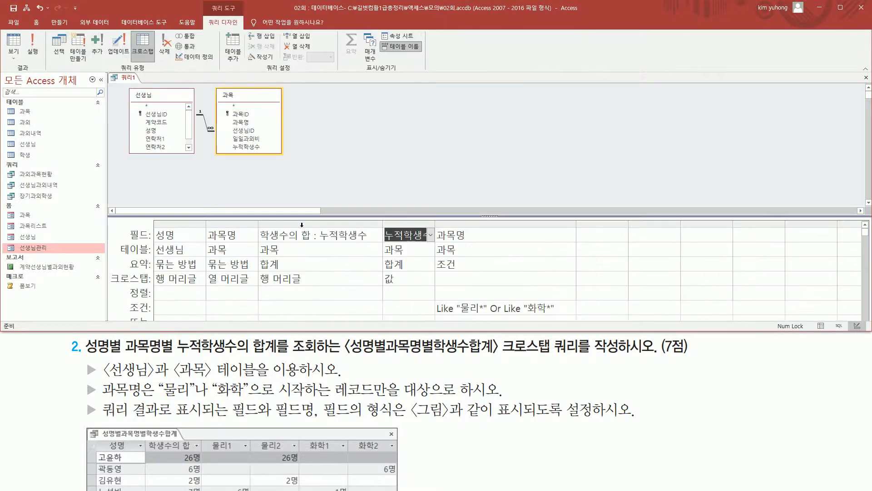
left_click(302, 224)
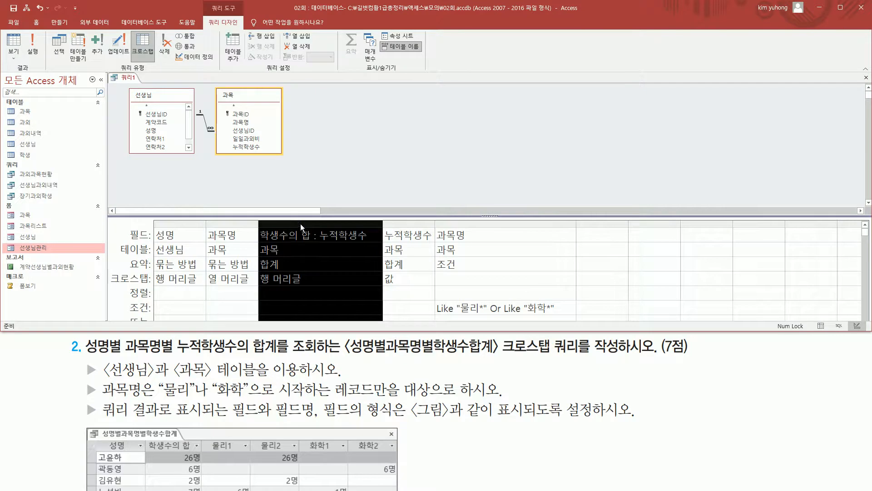
left_click(404, 223)
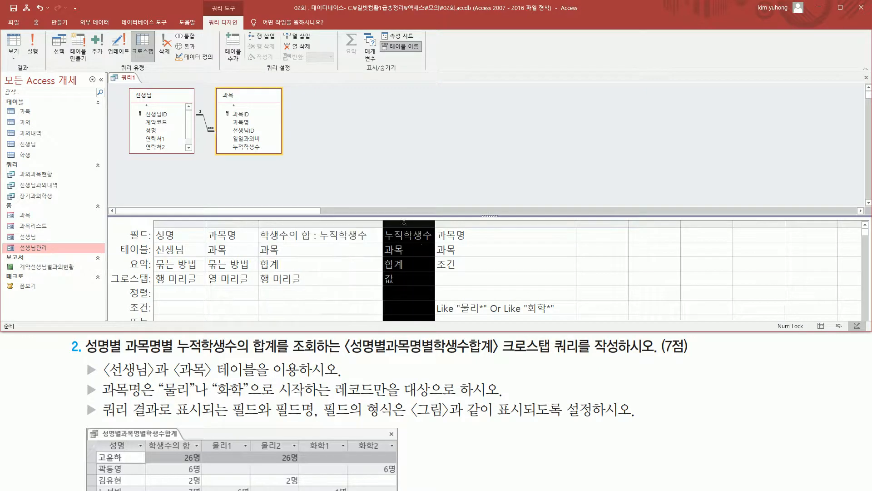
left_click(292, 222)
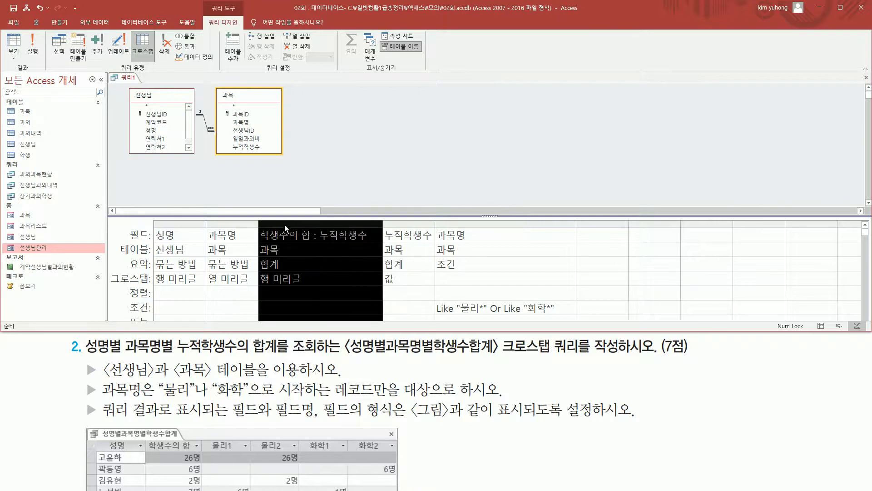
right_click(287, 222)
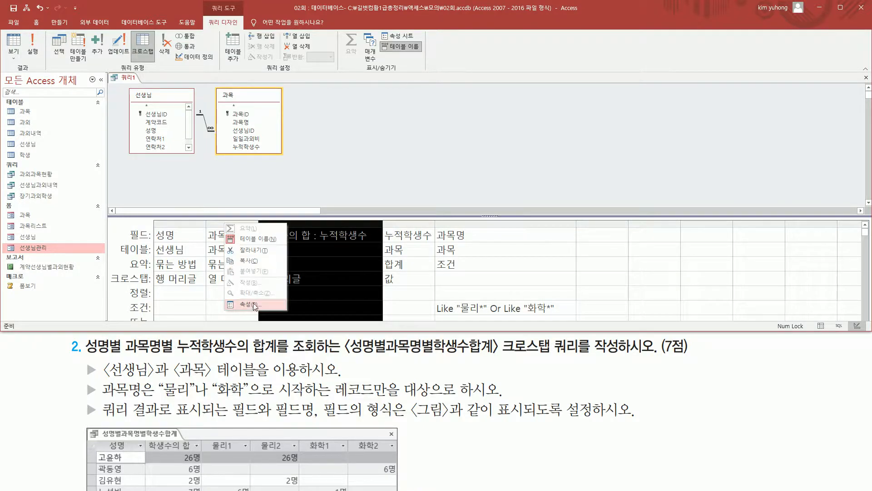
left_click(257, 310)
left_click(654, 129)
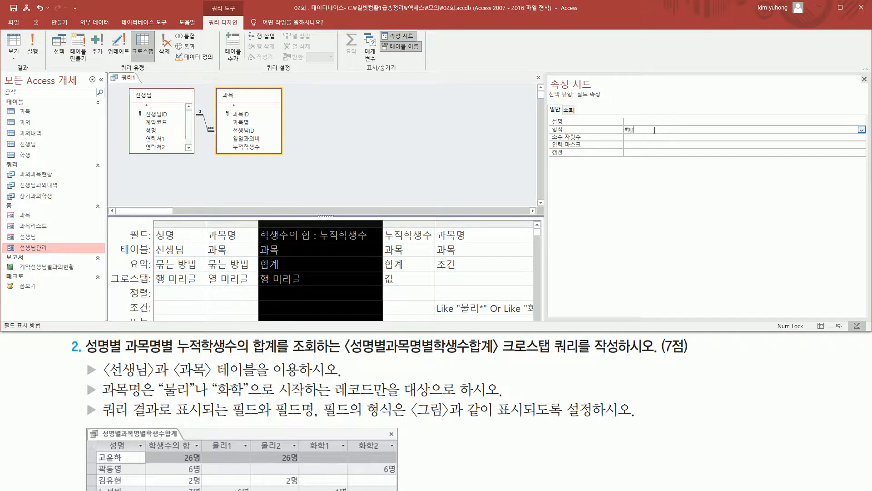
key("Return")
Give the 누적학생수 field that supplies the crosstab values the display format #명
left_click(413, 225)
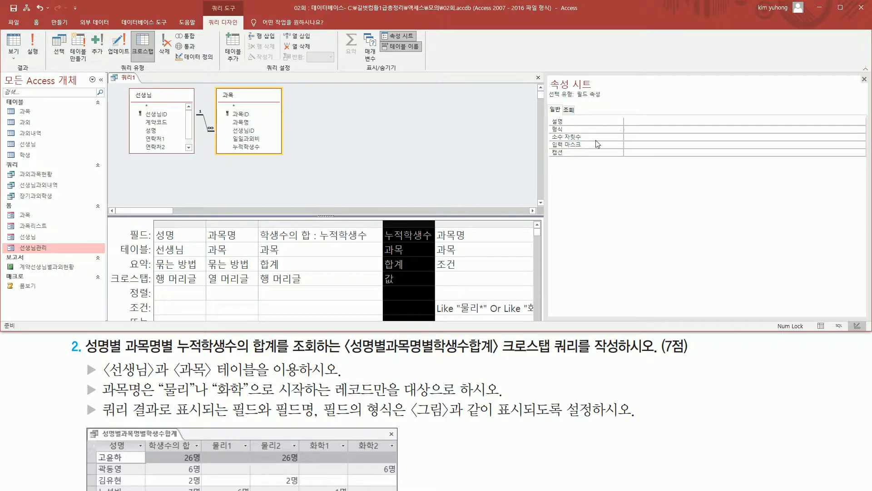
left_click(634, 129)
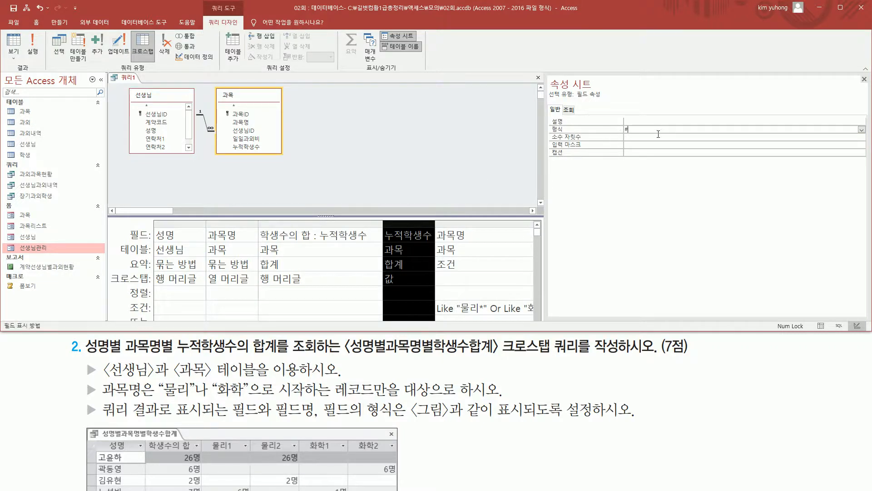
type("명")
key("Return")
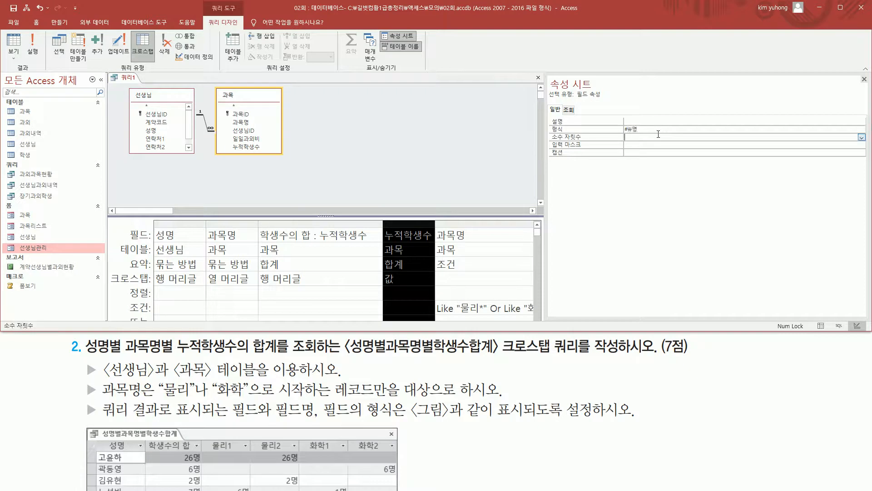
left_click(368, 148)
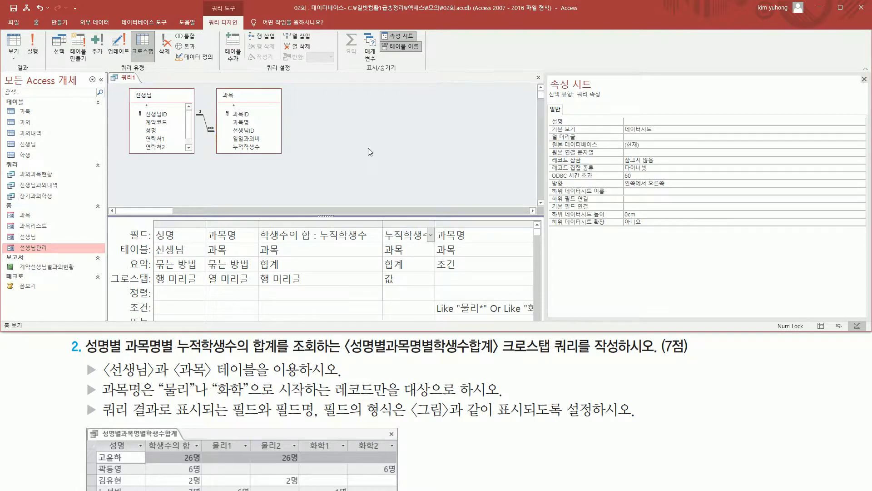
Close the crosstab query and save it under the name 성명별과목명별학생수합계
left_click(538, 77)
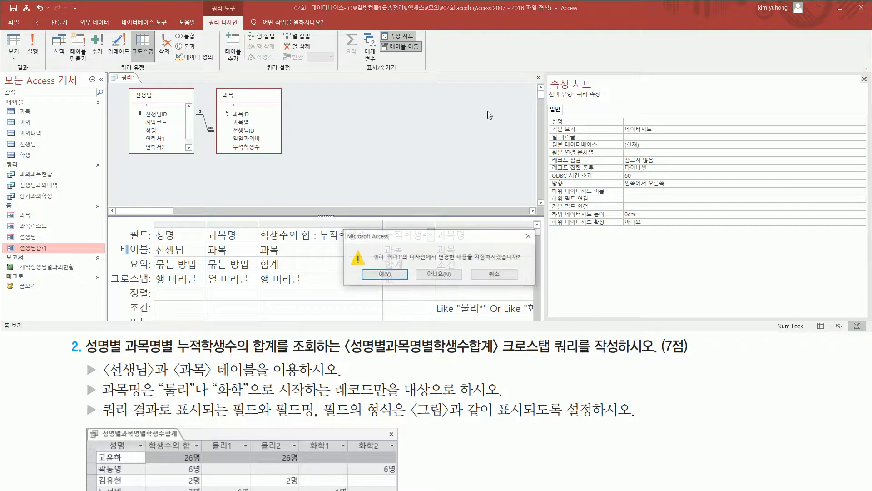
left_click(381, 273)
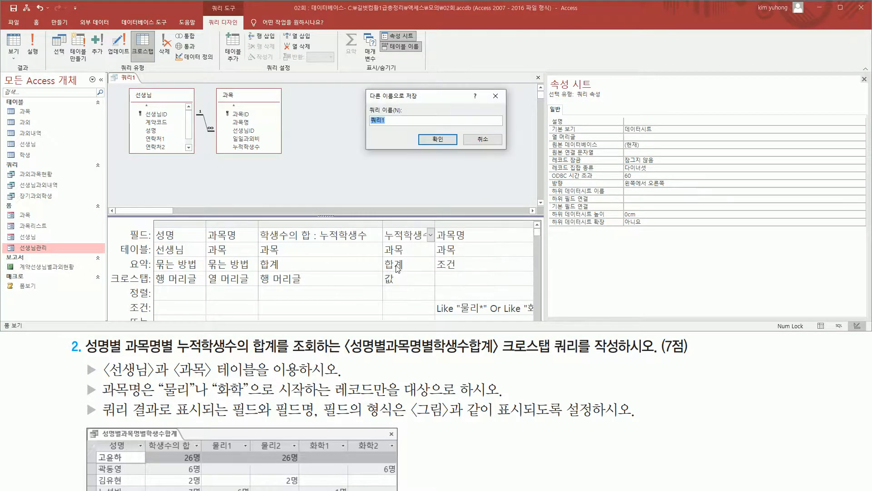
type("성")
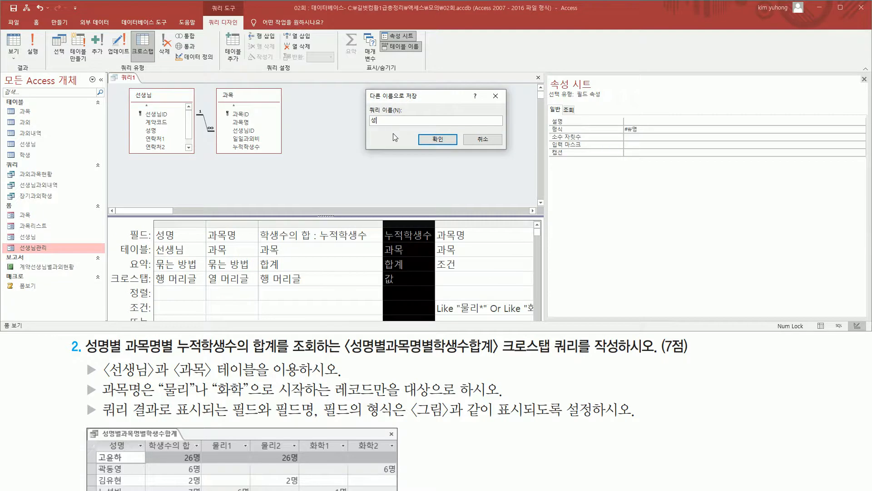
type("ㅁ별")
type("과목명")
type("별학생수")
type("합ㄱ")
left_click(437, 139)
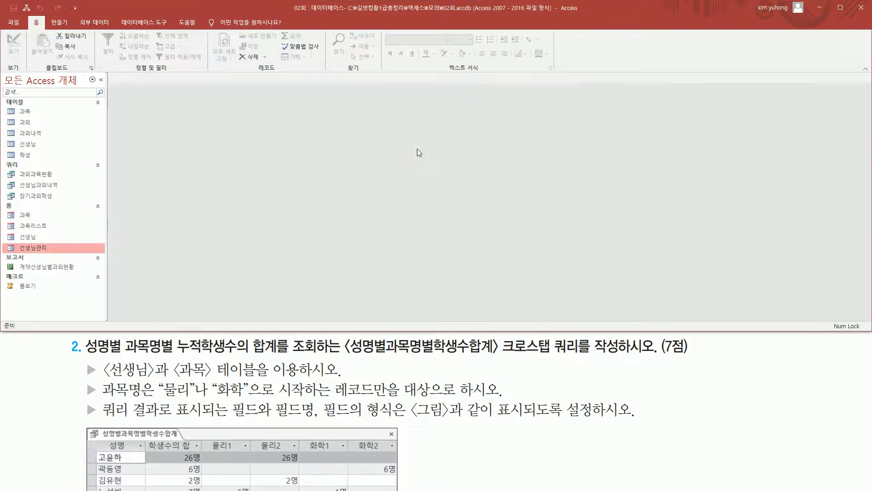
Open the saved 성명별과목명별학생수합계 query, compare its result with the required figure, and close it
key("ctrl+2")
left_click_drag(18, 198, 94, 214)
key("Escape")
left_click(77, 208)
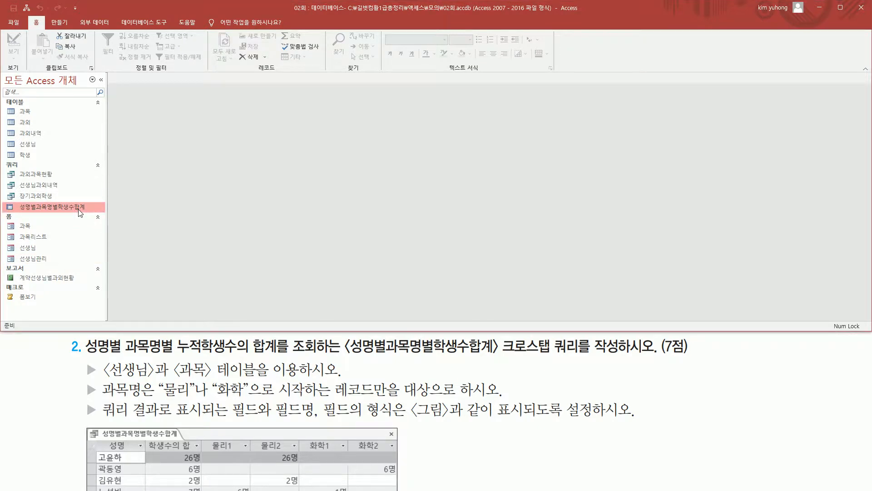
double_click(78, 206)
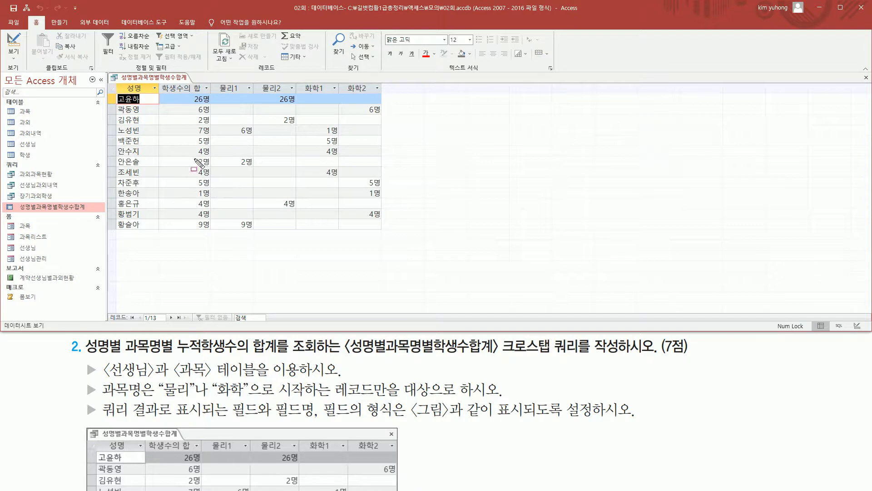
key("ctrl+2")
left_click_drag(113, 71, 389, 236)
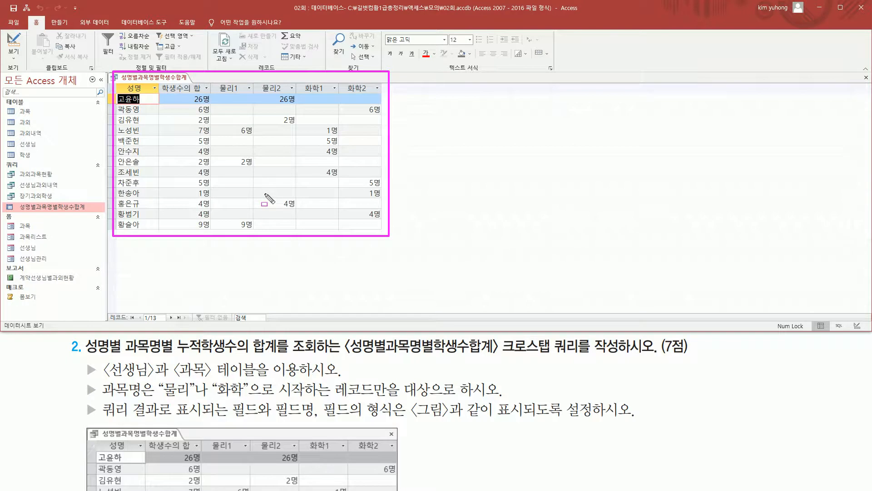
key("Escape")
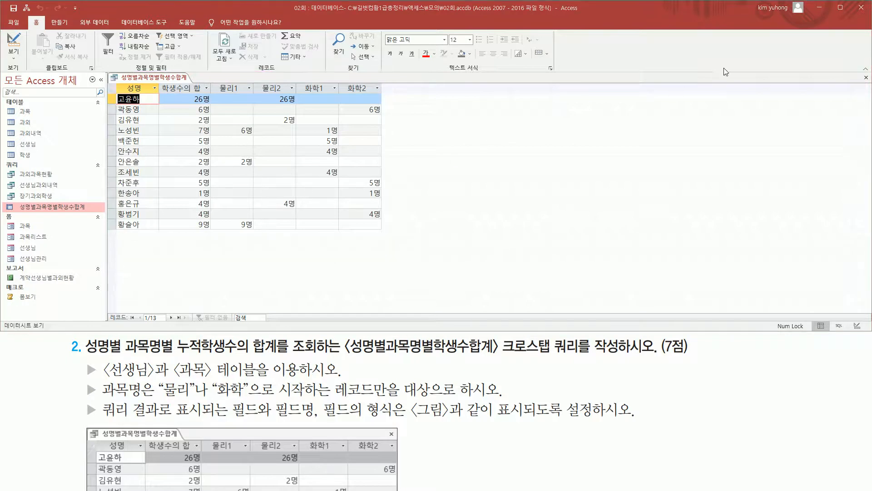
left_click(866, 77)
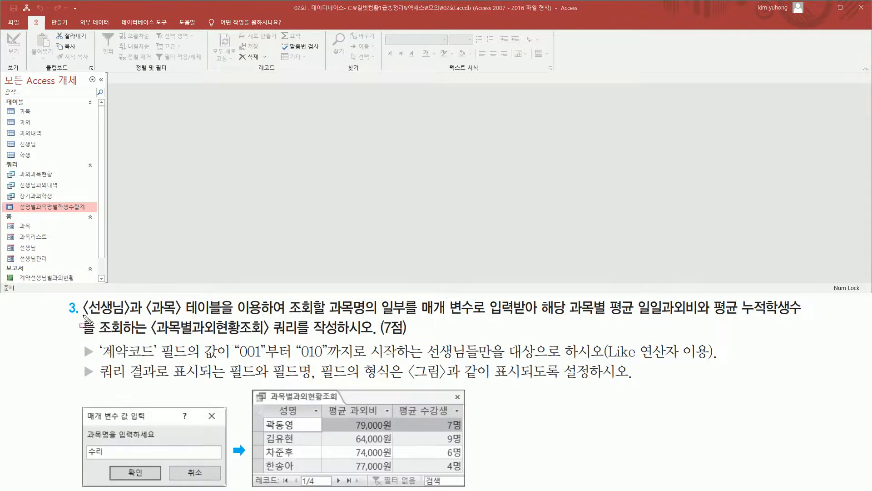
Create a new query design for task 3 with the 선생님 and 과목 tables and close the property sheet
left_click_drag(85, 316, 228, 316)
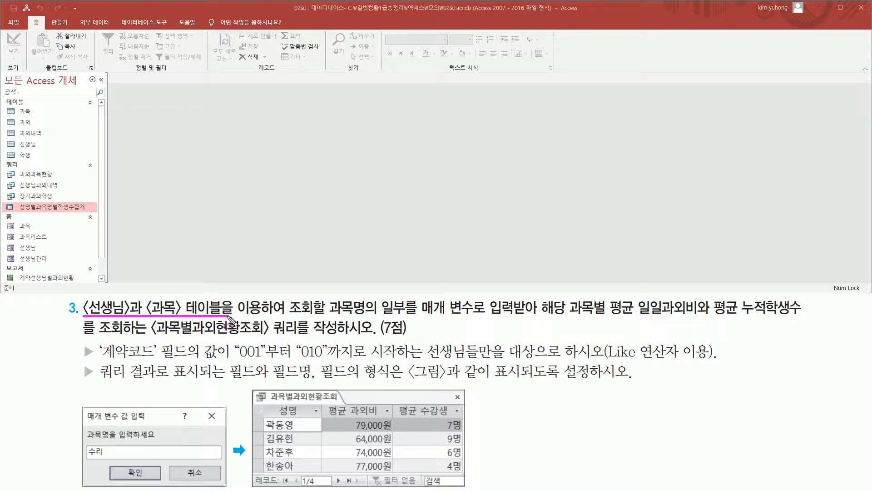
mouse_move(285, 295)
left_mouse_down()
mouse_move(300, 324)
mouse_move(796, 317)
left_mouse_up()
left_click_drag(151, 336, 364, 337)
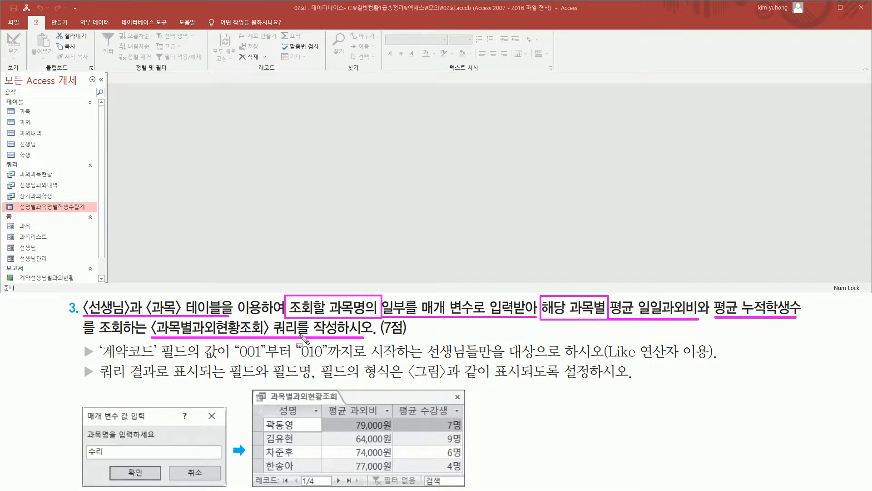
left_click(59, 22)
left_click(155, 54)
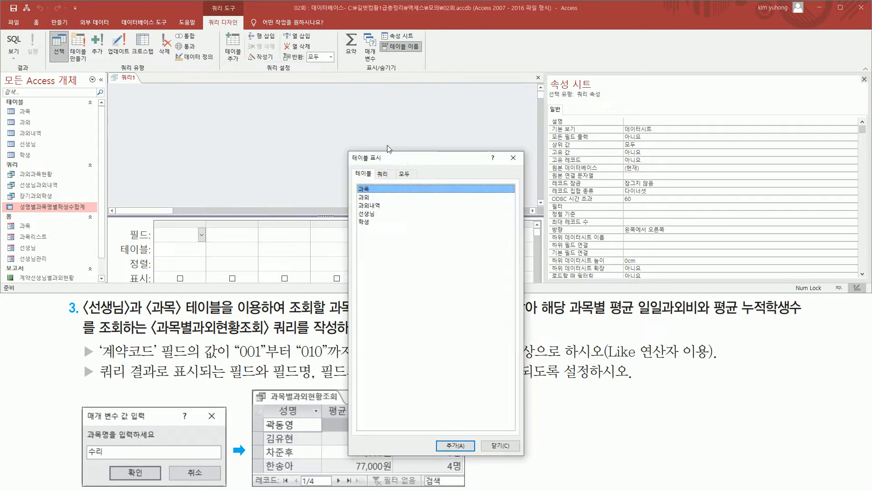
double_click(372, 213)
double_click(372, 189)
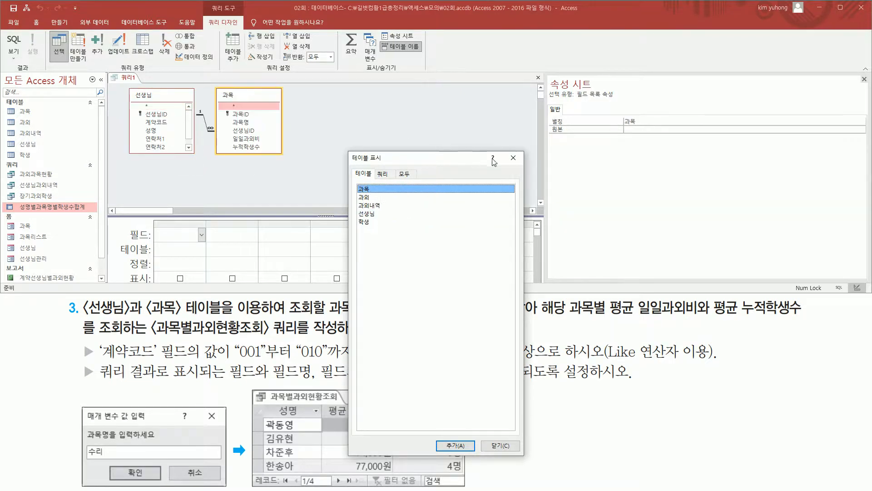
left_click(513, 159)
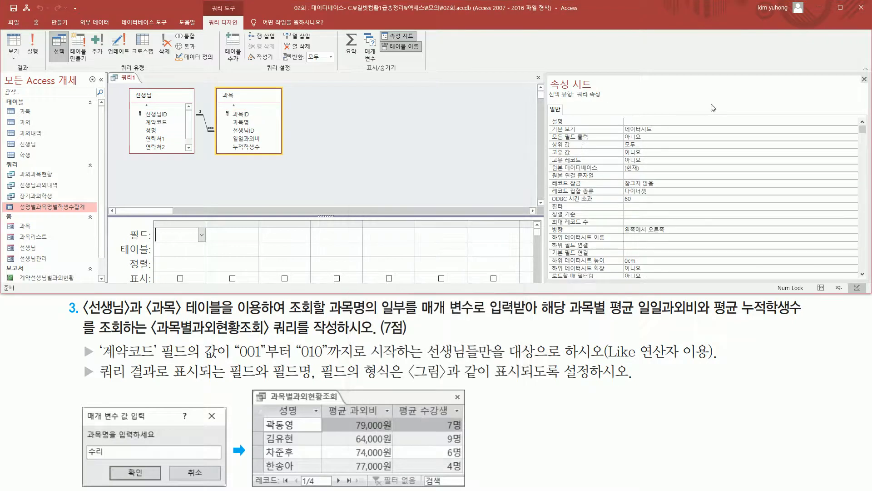
left_click(864, 79)
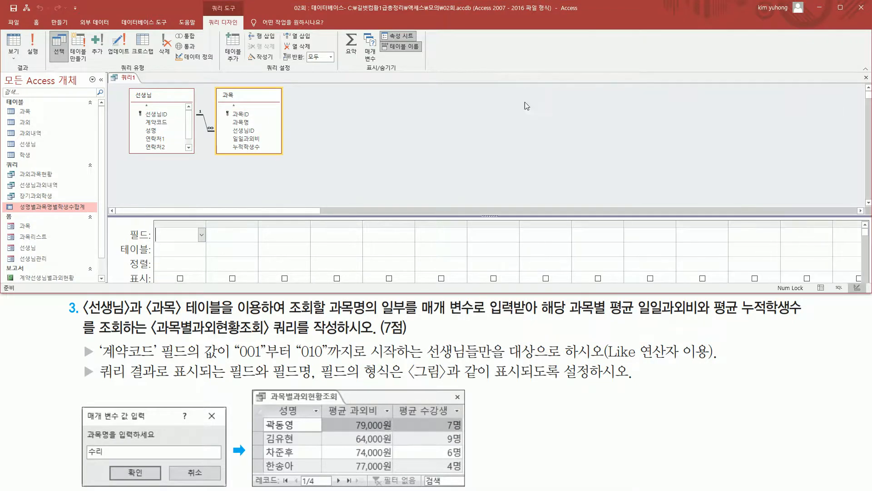
Add 성명 from 선생님 and 일일과외비 and 누적학생수 from 과목 to the query's design grid
left_click_drag(274, 400, 453, 421)
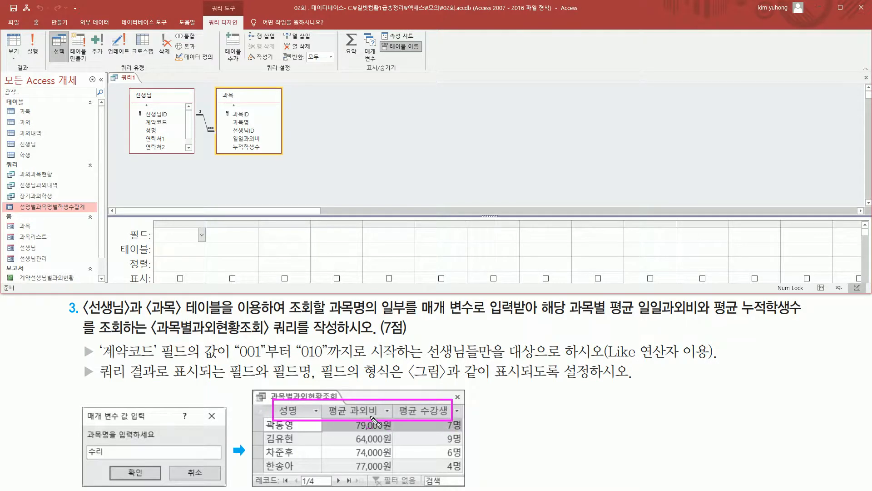
key("Escape")
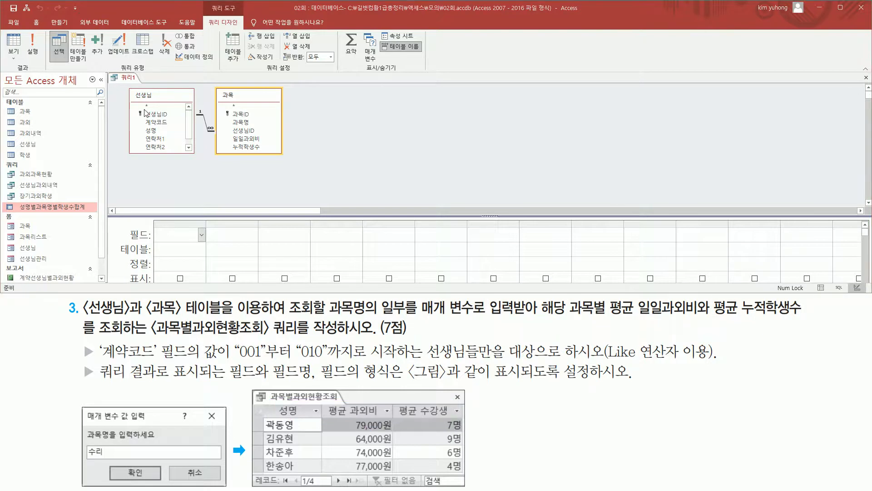
double_click(151, 130)
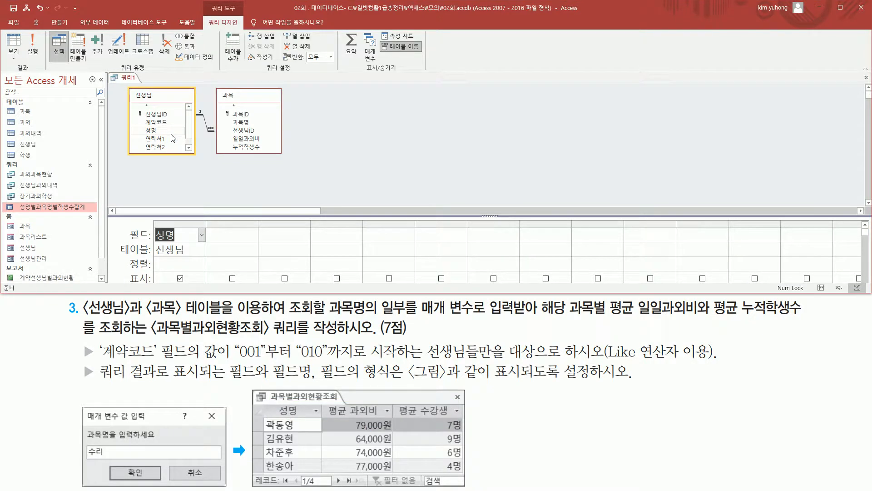
mouse_move(324, 404)
left_mouse_down()
mouse_move(340, 414)
mouse_move(387, 414)
left_mouse_up()
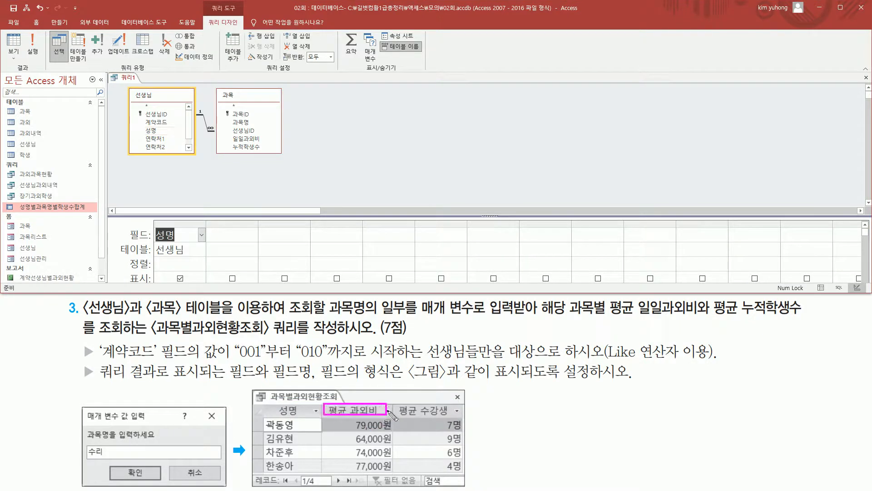
left_click_drag(637, 314, 703, 314)
left_click_drag(611, 293, 633, 320)
left_click_drag(399, 400, 448, 417)
left_click_drag(736, 318, 810, 319)
left_click_drag(708, 293, 749, 327)
key("Escape")
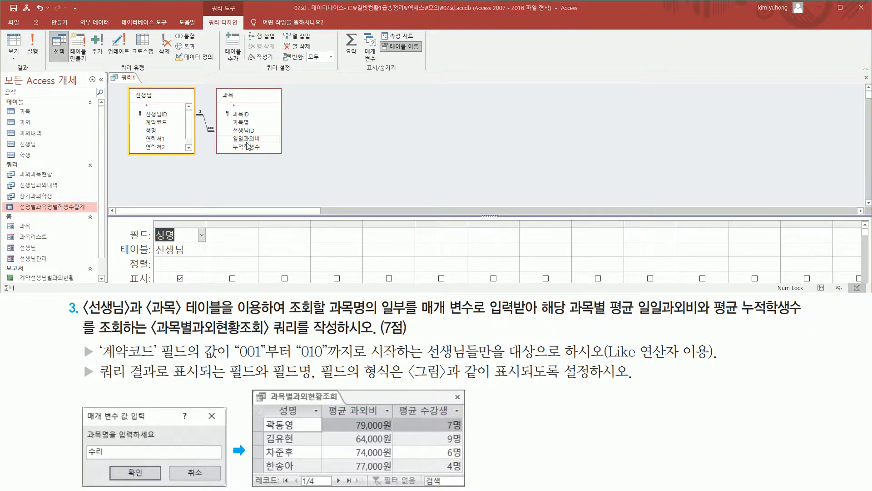
double_click(247, 139)
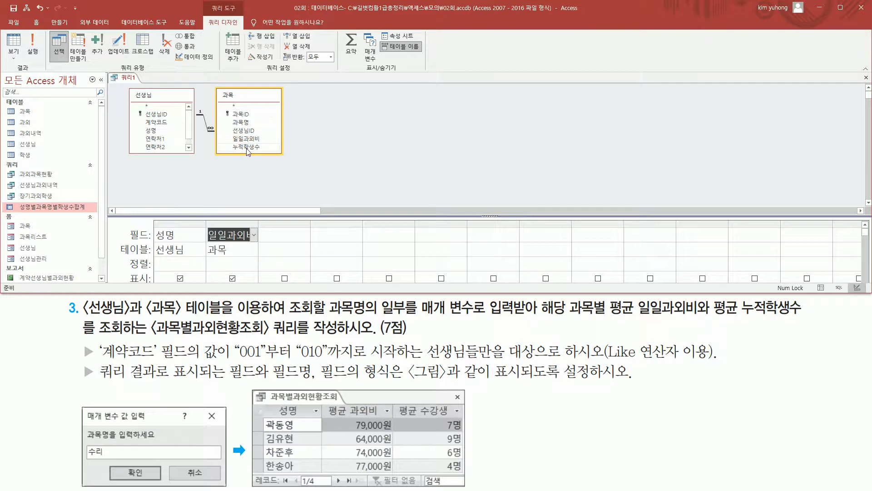
double_click(246, 147)
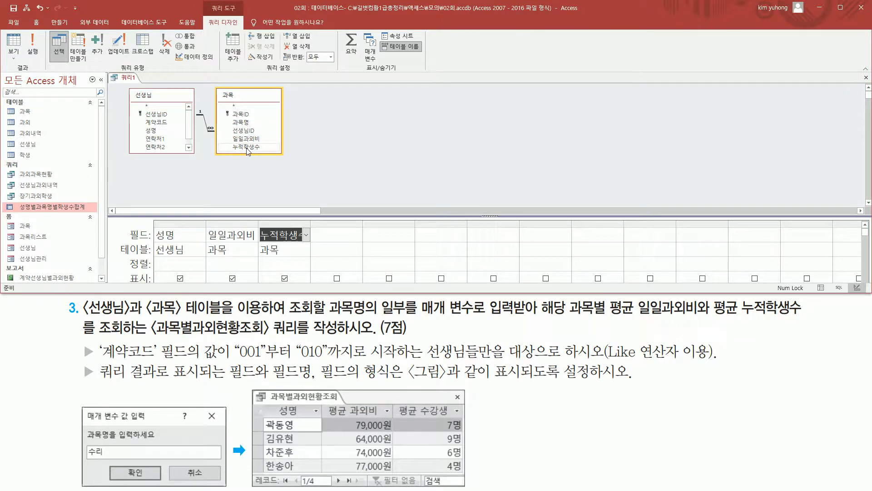
Enlarge the query's design grid and turn on the summary (요약) row for its fields
left_click_drag(206, 222, 314, 266)
key("Escape")
left_click(295, 235)
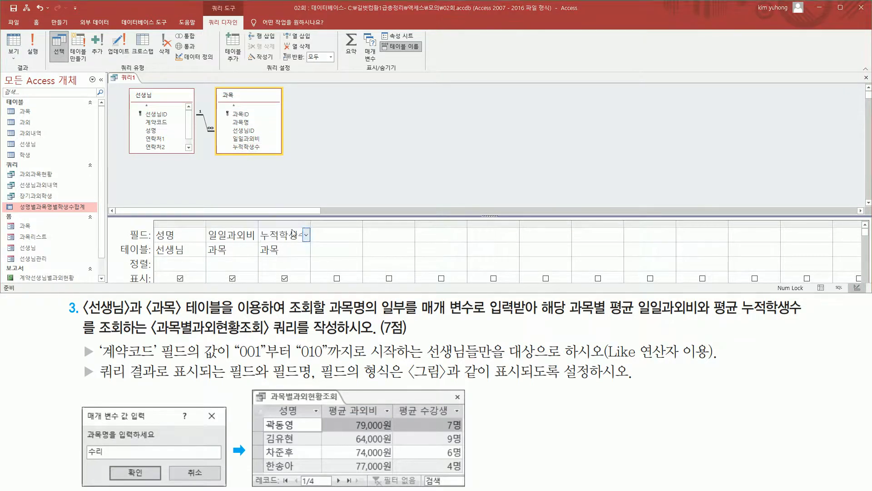
left_click_drag(310, 216, 310, 175)
left_click(352, 43)
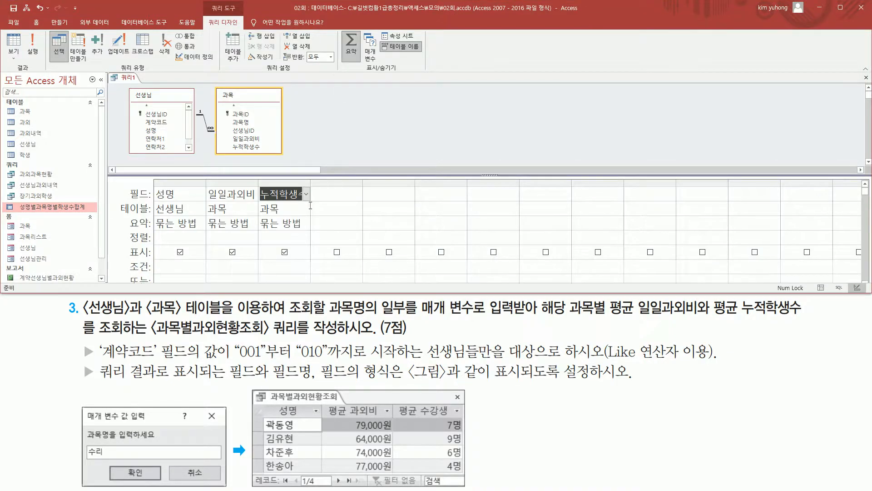
Set the summary function of the 일일과외비 and 누적학생수 fields to 평균
left_click_drag(121, 215, 315, 238)
key("Escape")
left_click(246, 228)
left_click(254, 223)
left_click(260, 256)
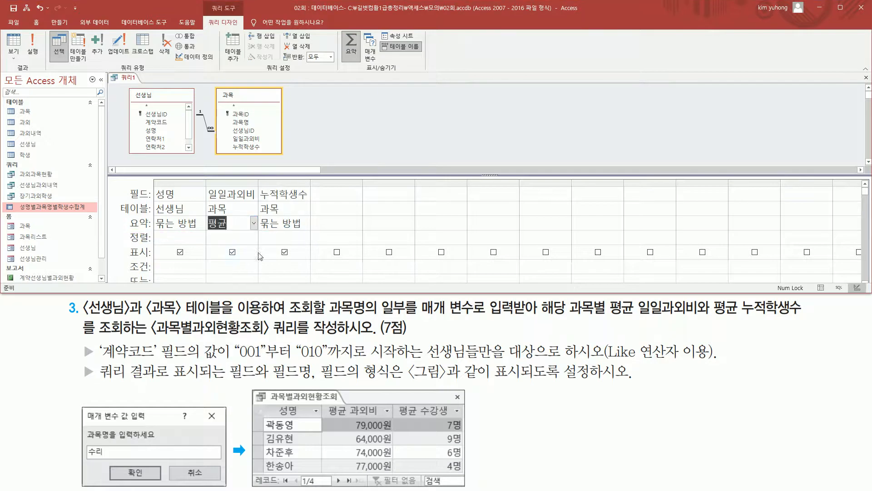
left_click(294, 222)
left_click(307, 223)
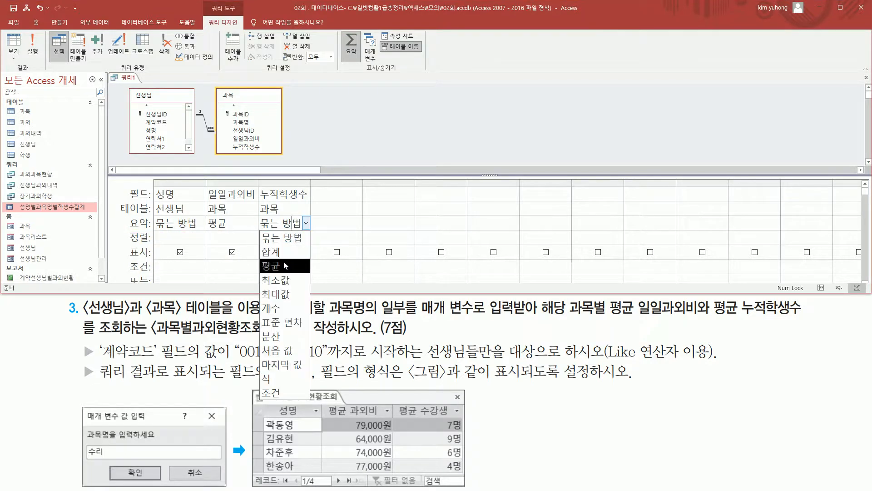
left_click(284, 264)
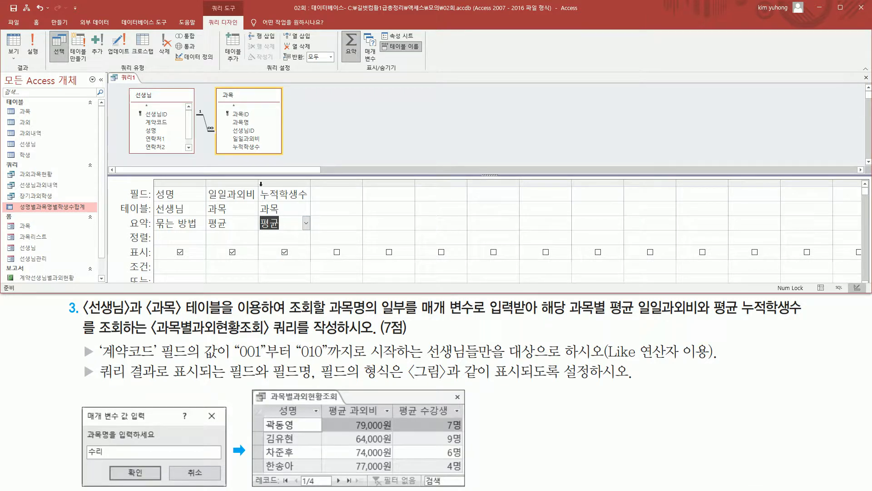
Widen the 일일과외비 column in the design grid and give the field the caption 평균 과외비
left_click_drag(259, 183, 355, 183)
left_click(233, 194)
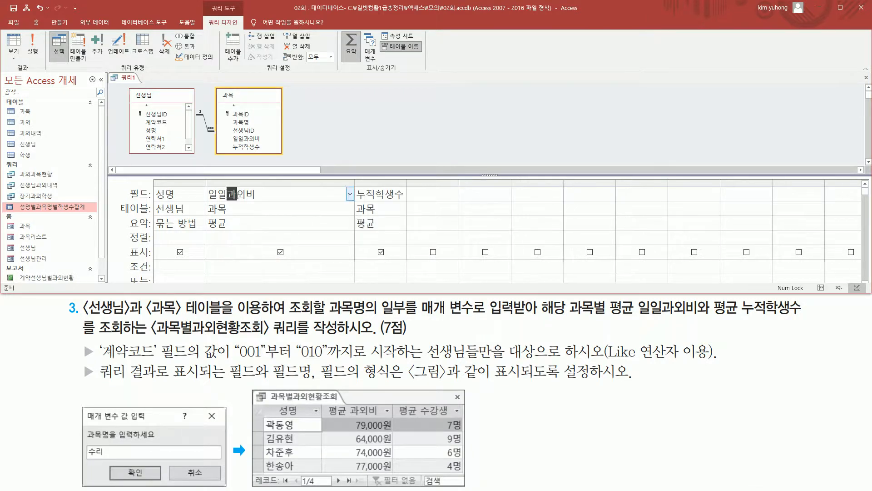
key("Home")
type("평규")
type(" 과외비")
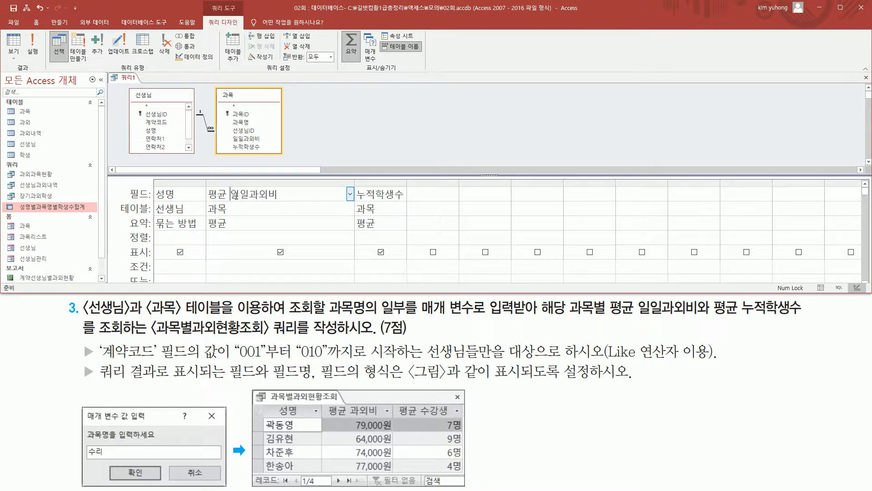
type(" :")
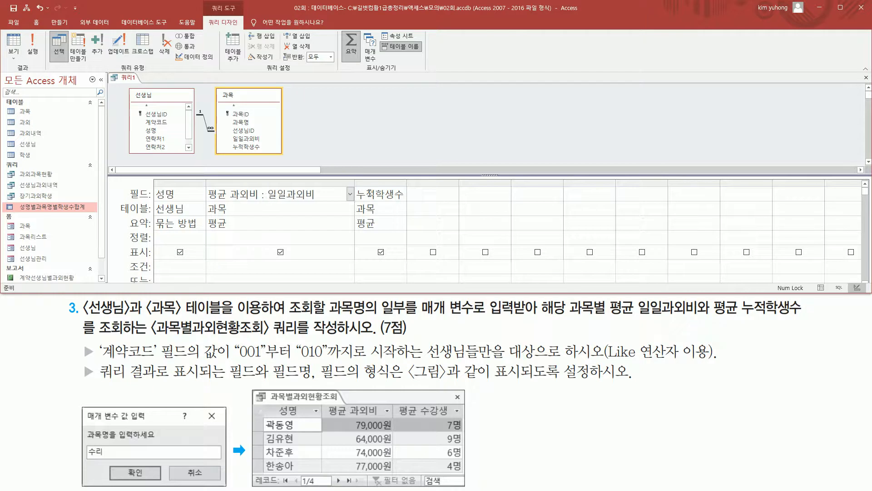
Widen the 누적학생수 column in the design grid and give the field the caption 평균 수강생
left_click_drag(407, 183, 491, 183)
left_click(397, 193)
type("평균 수강생:")
key("Tab")
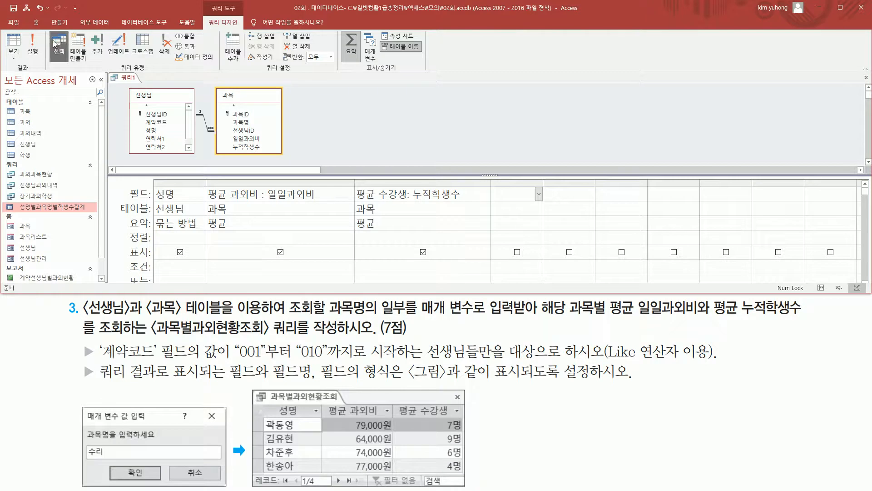
Run the query, fit the two average columns to their contents, and compare the result with the required figure and parameter prompt
left_click(33, 44)
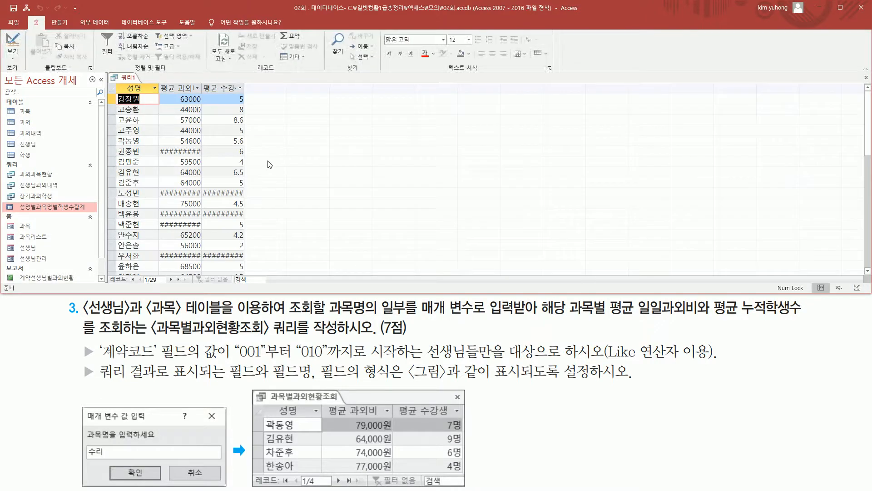
double_click(202, 90)
double_click(273, 89)
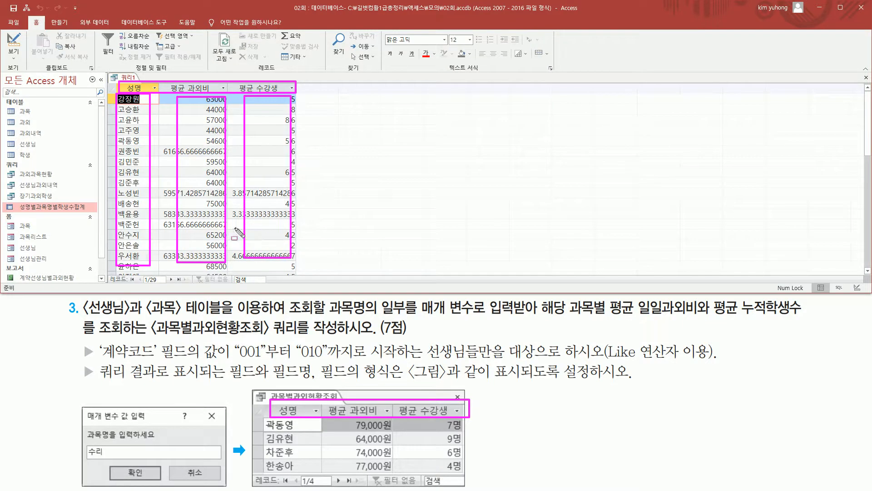
key("Delete")
mouse_move(83, 405)
left_mouse_down()
mouse_move(92, 455)
mouse_move(224, 485)
left_mouse_up()
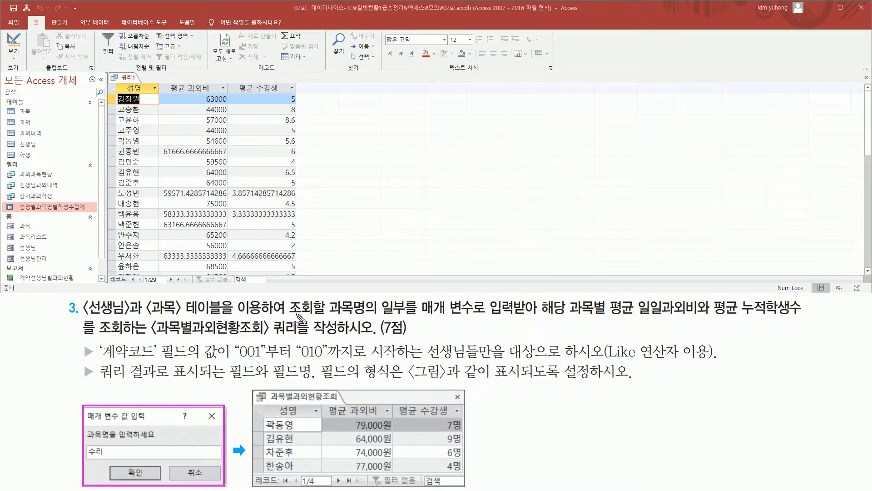
mouse_move(325, 296)
left_mouse_down()
mouse_move(376, 318)
mouse_move(544, 320)
left_mouse_up()
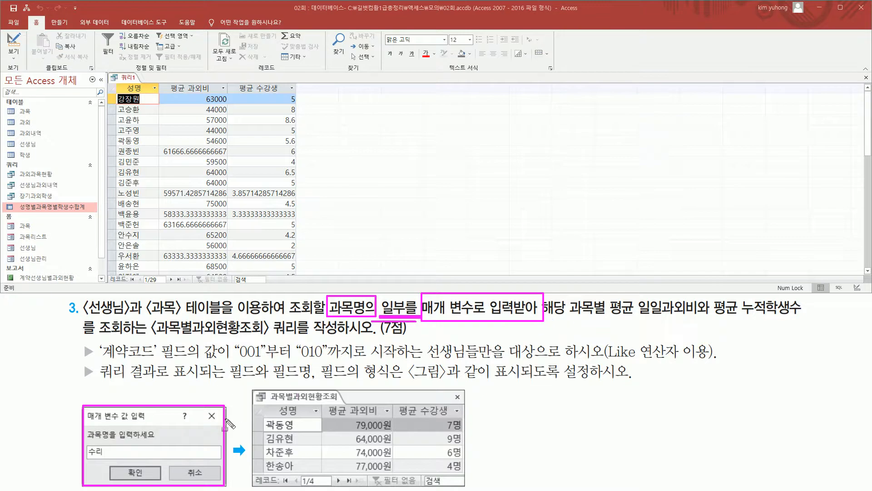
left_click_drag(89, 456, 102, 456)
key("Escape")
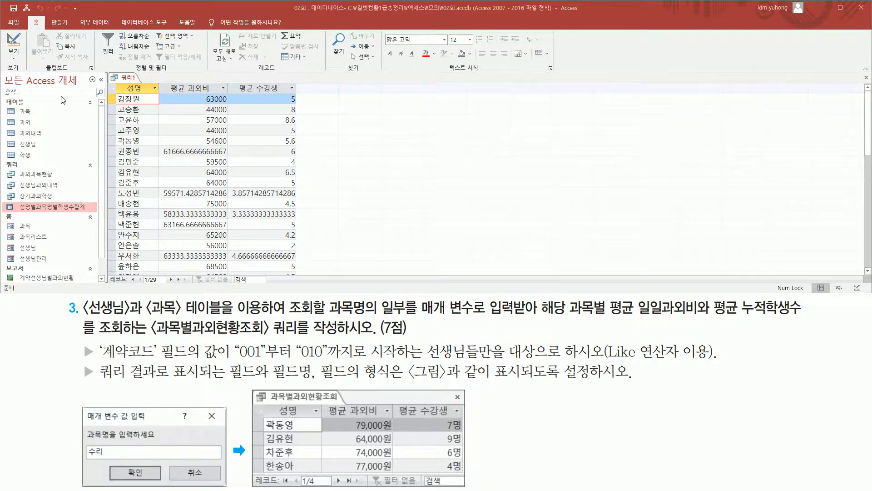
Return to the query design, add 과목명 from the 과목 table, and widen its column in the grid
left_click(16, 48)
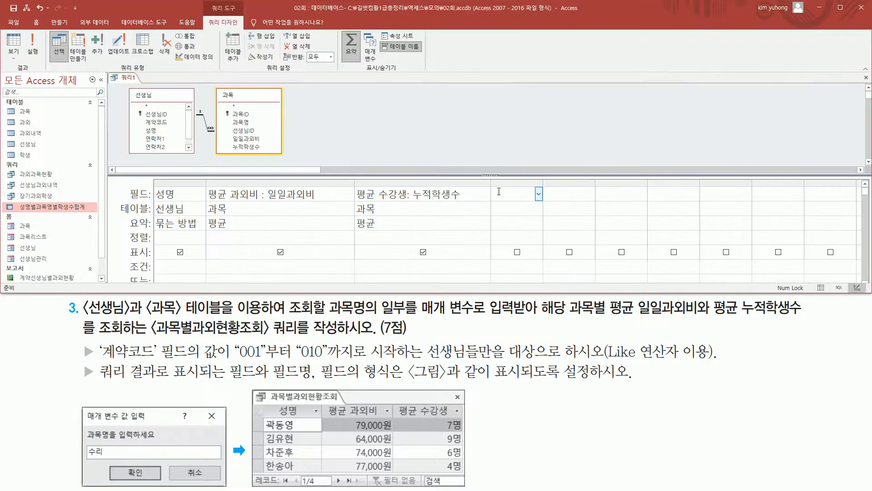
double_click(250, 123)
left_click_drag(543, 183, 642, 183)
left_click(545, 260)
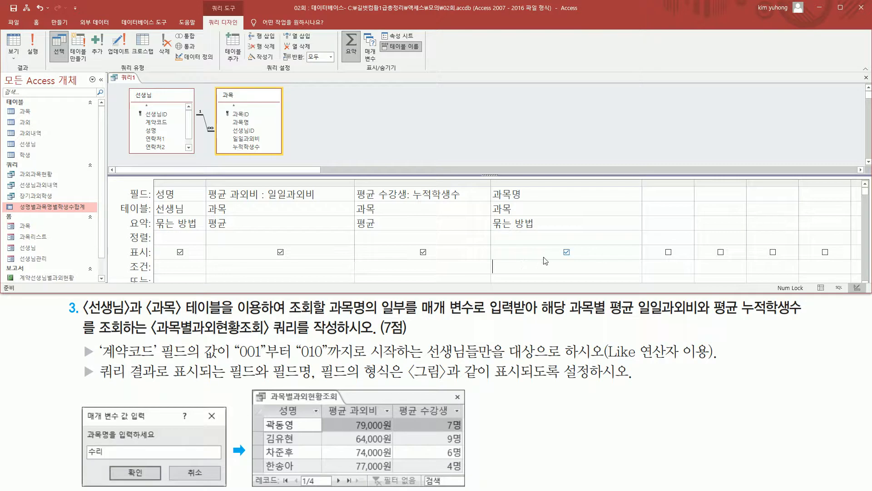
Enter the parameter prompt [과목명을 입력하세요] as the criterion for 과목명
left_click_drag(81, 429, 164, 443)
key("Escape")
type("[과목명으을 입력하세요")
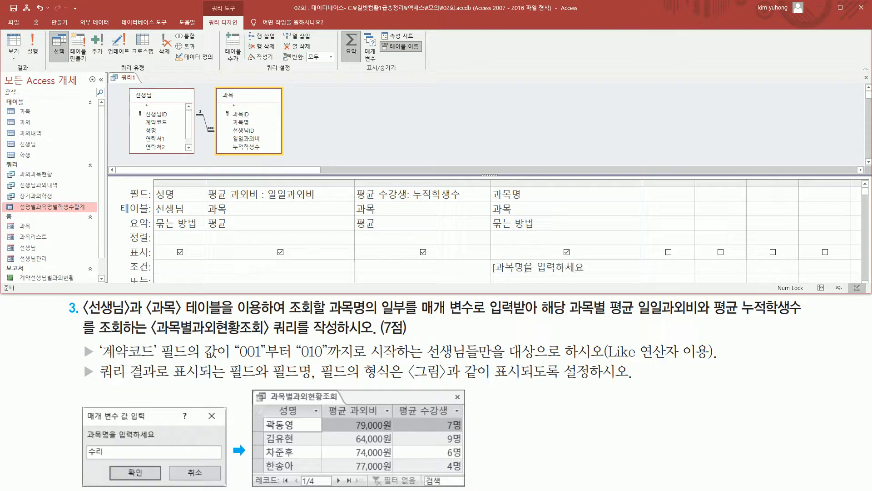
type("]")
Extend the 과목명 criterion to like "*" & [과목명을 입력하세요] & "*" and widen the column to fit it
left_click(539, 266)
key("Home")
type("lik")
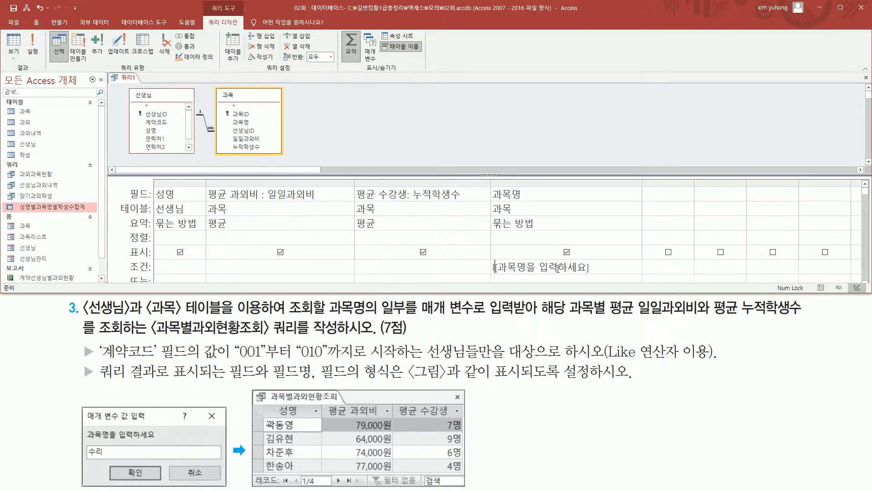
type("e \"*\" ")
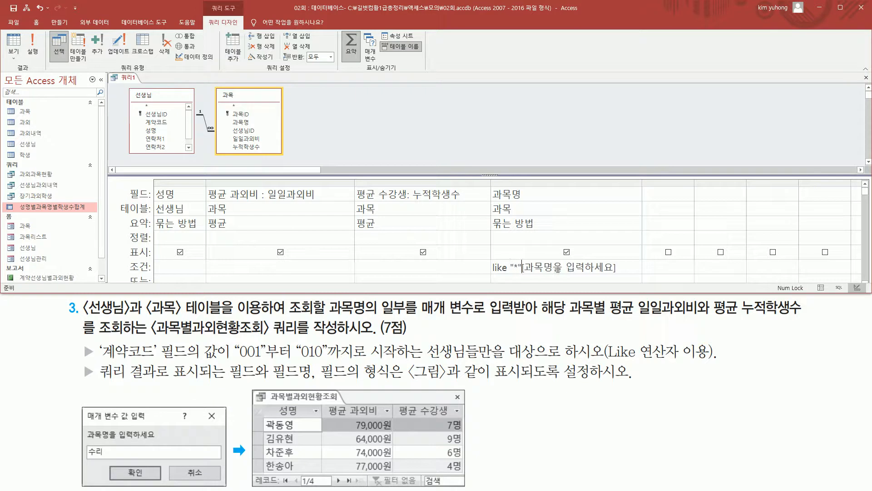
type("$")
key("BackSpace")
type("& ")
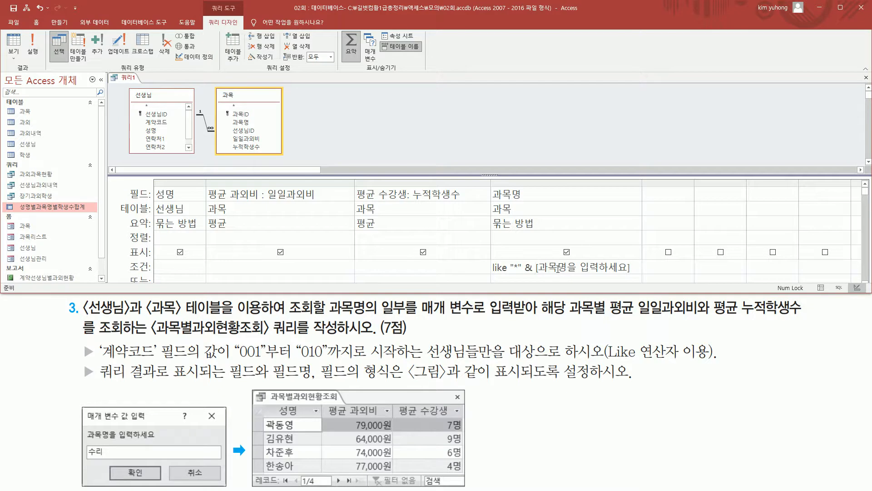
type("& \"*")
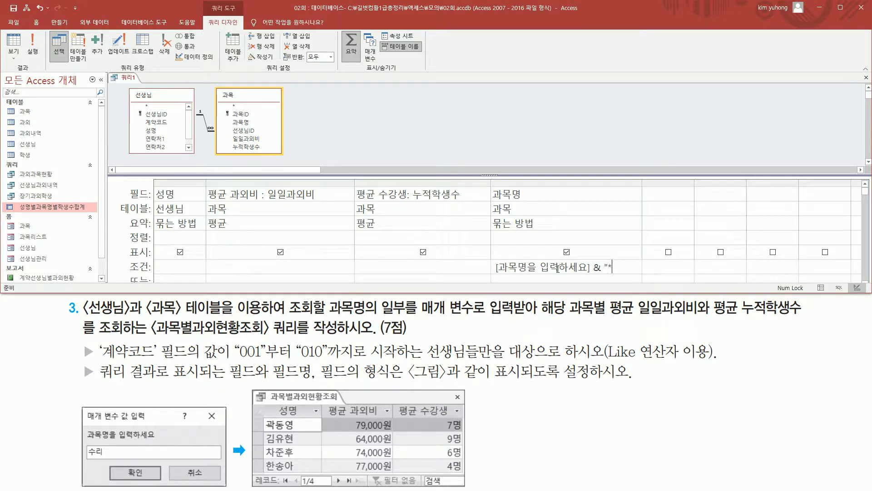
key("Home")
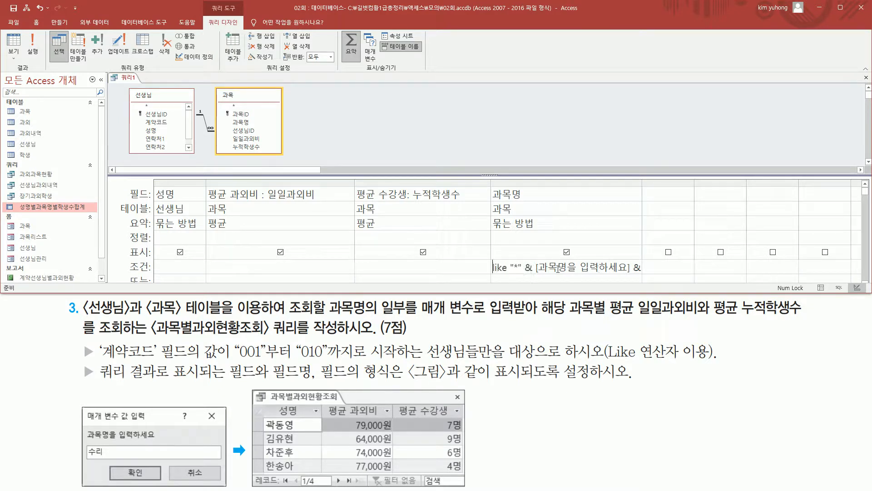
left_click_drag(641, 183, 670, 184)
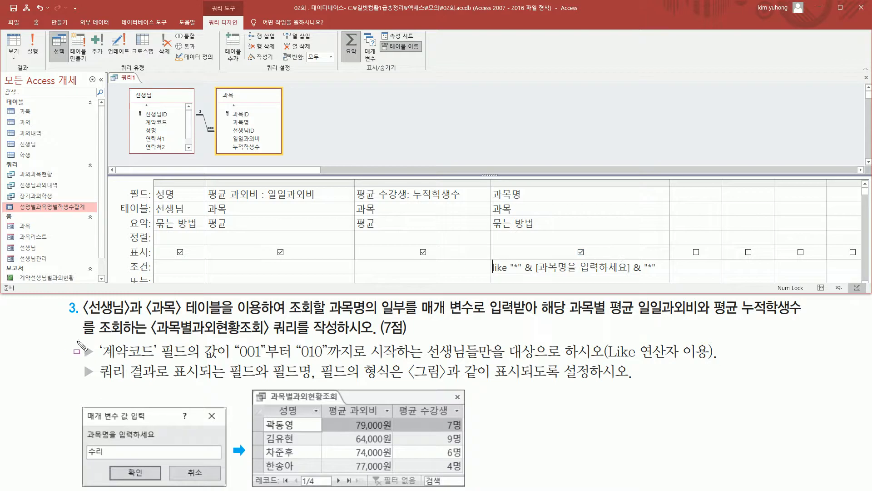
Add the 계약코드 field from the 선생님 table to the query's design grid
mouse_move(100, 338)
left_mouse_down()
mouse_move(158, 364)
mouse_move(237, 360)
left_mouse_up()
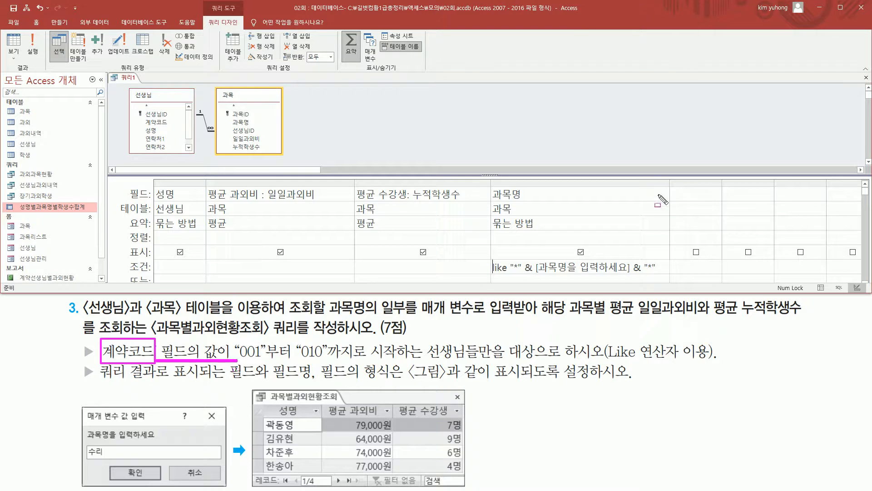
key("Escape")
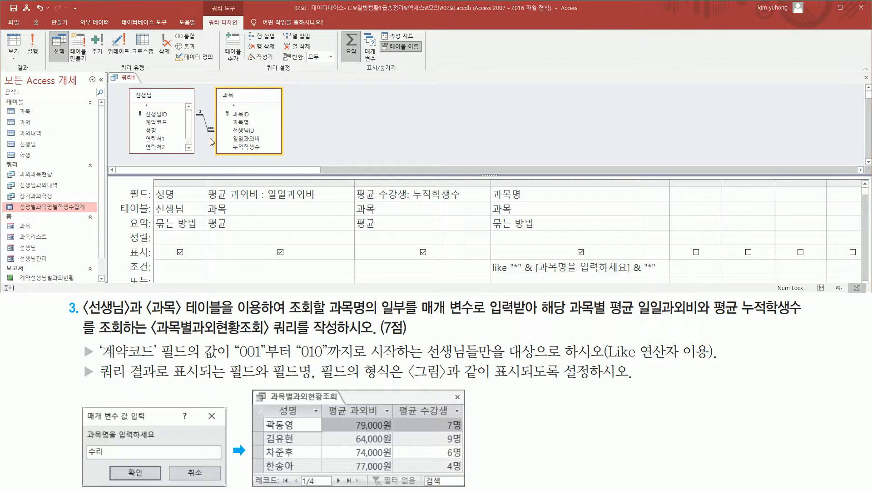
double_click(163, 122)
left_click_drag(668, 180, 721, 235)
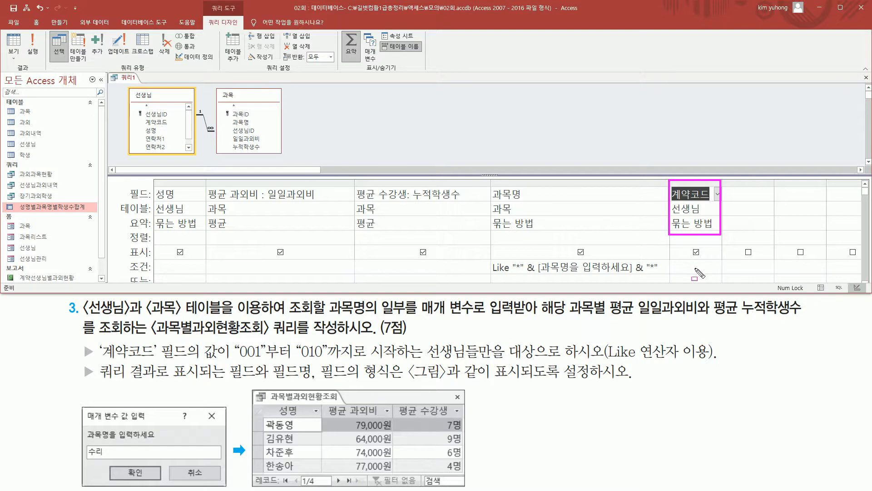
key("Escape")
Run the query with 수리 as the subject parameter and check the 과목명 values in the result
left_click(32, 45)
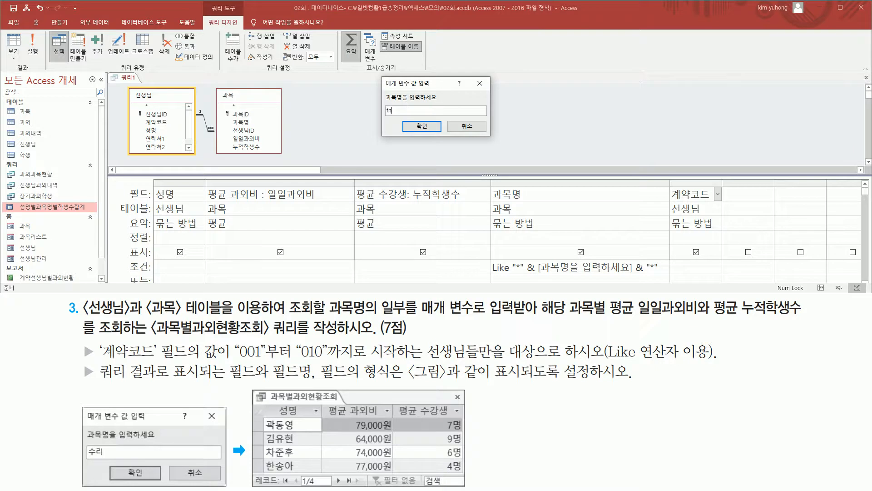
type("수리")
left_click(422, 126)
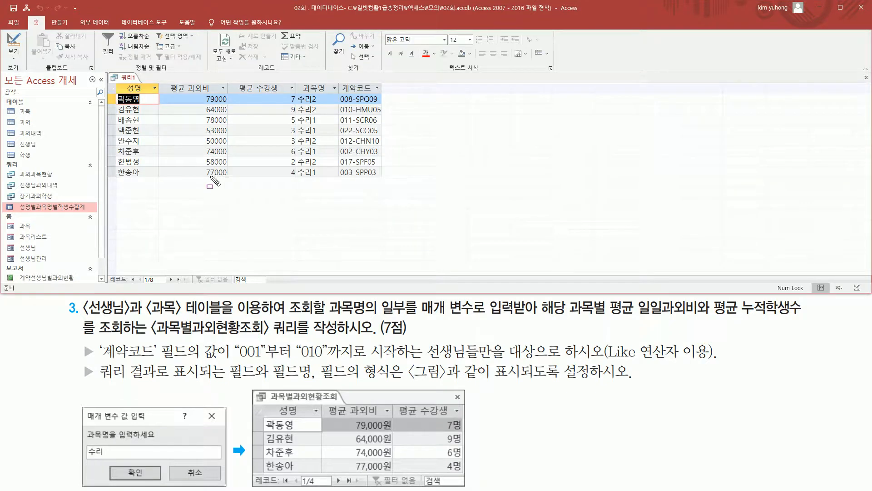
mouse_move(110, 83)
left_mouse_down()
mouse_move(303, 201)
mouse_move(341, 187)
left_mouse_up()
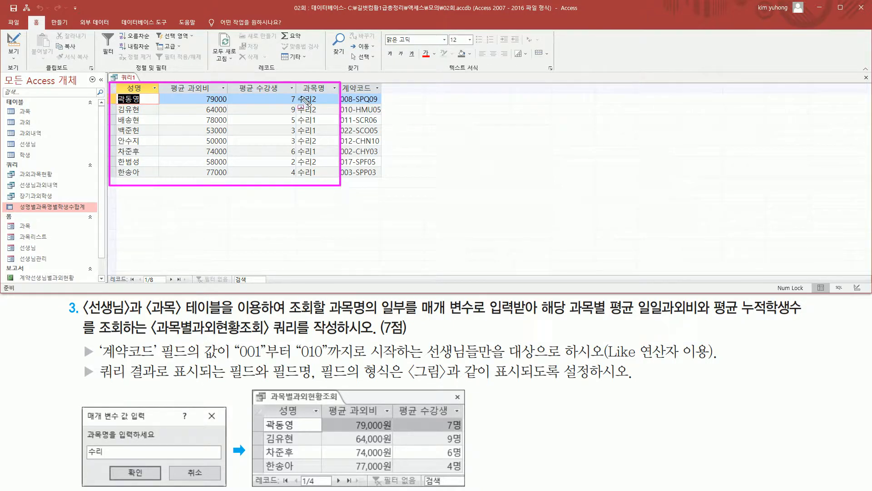
left_click_drag(299, 95, 311, 178)
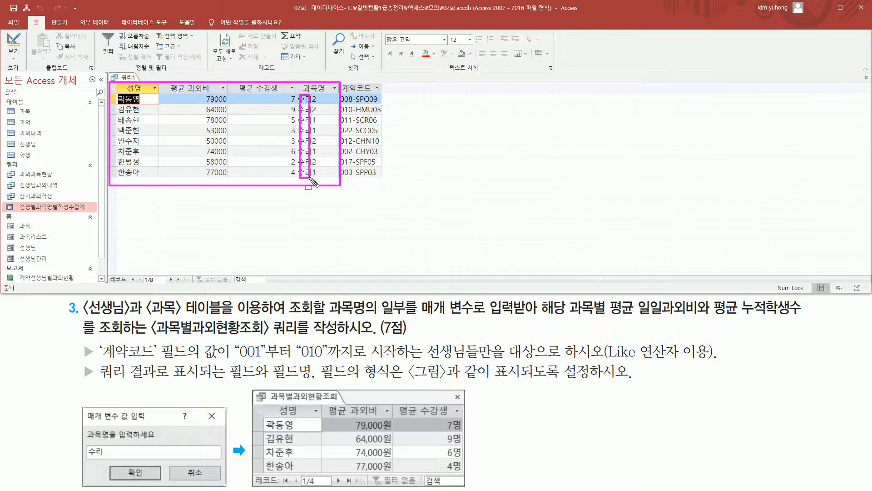
key("e")
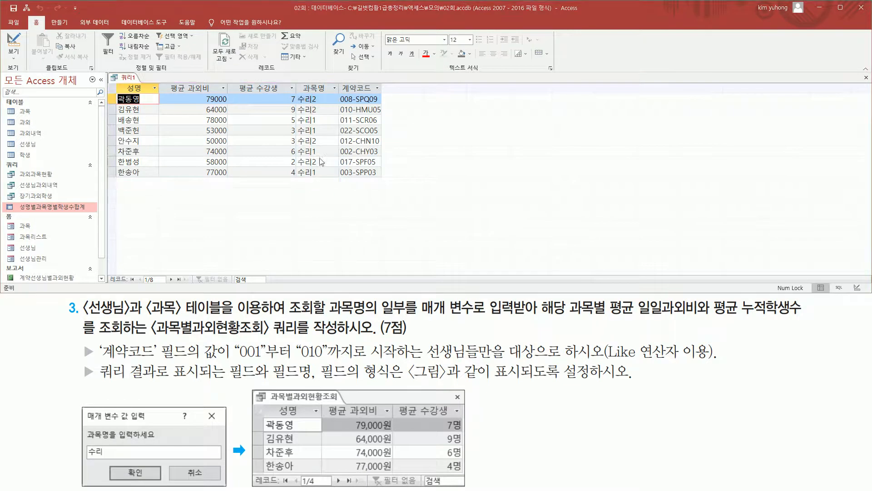
Compare the prefixes of the 계약코드 values with the required range of 001 to 010
mouse_move(336, 89)
left_mouse_down()
mouse_move(350, 157)
mouse_move(379, 187)
mouse_move(386, 180)
left_mouse_up()
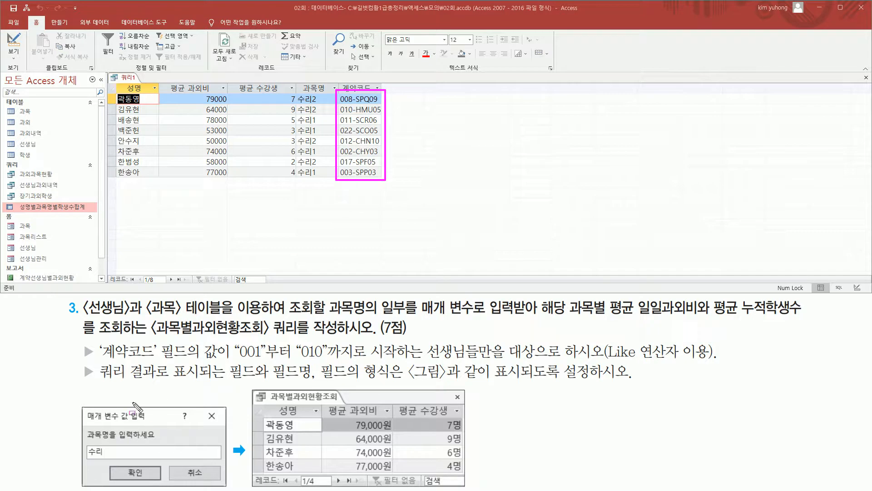
left_click_drag(99, 358, 714, 360)
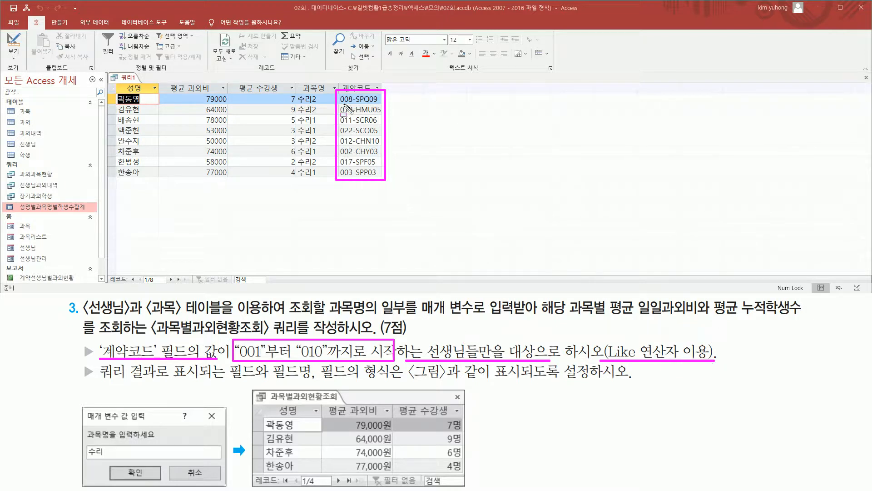
mouse_move(339, 104)
left_mouse_down()
mouse_move(352, 104)
mouse_move(353, 114)
left_mouse_up()
key("Escape")
key("ctrl+2")
mouse_move(337, 93)
left_mouse_down()
mouse_move(354, 103)
mouse_move(355, 113)
left_mouse_up()
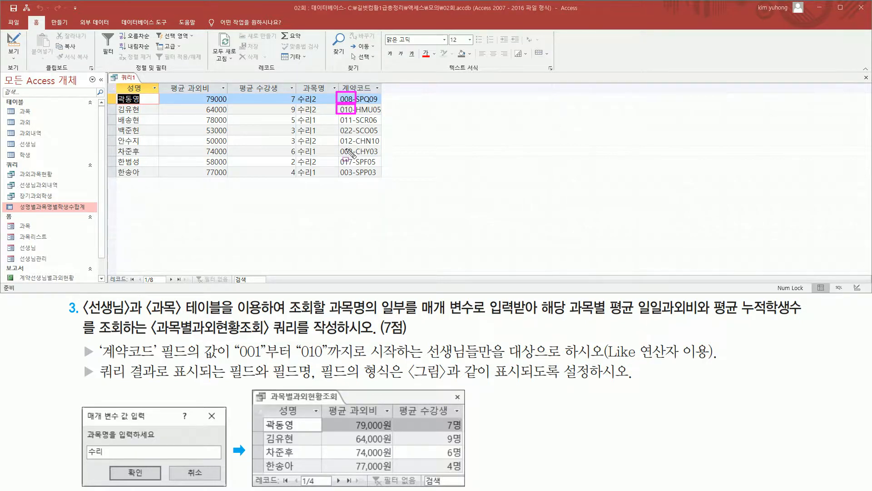
mouse_move(336, 145)
left_mouse_down()
mouse_move(359, 156)
mouse_move(358, 178)
left_mouse_up()
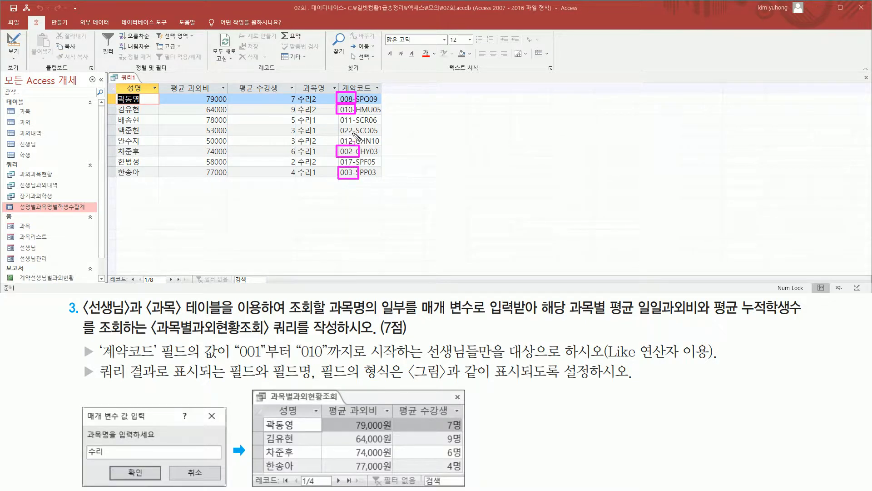
key("Escape")
left_click_drag(423, 90, 445, 102)
left_click_drag(417, 116, 448, 122)
left_click_drag(421, 136, 445, 142)
left_click(428, 154)
left_click(431, 165)
left_click(432, 173)
mouse_move(420, 186)
left_mouse_down()
mouse_move(418, 194)
mouse_move(450, 191)
mouse_move(450, 199)
mouse_move(422, 221)
mouse_move(427, 213)
mouse_move(440, 224)
mouse_move(457, 212)
left_mouse_up()
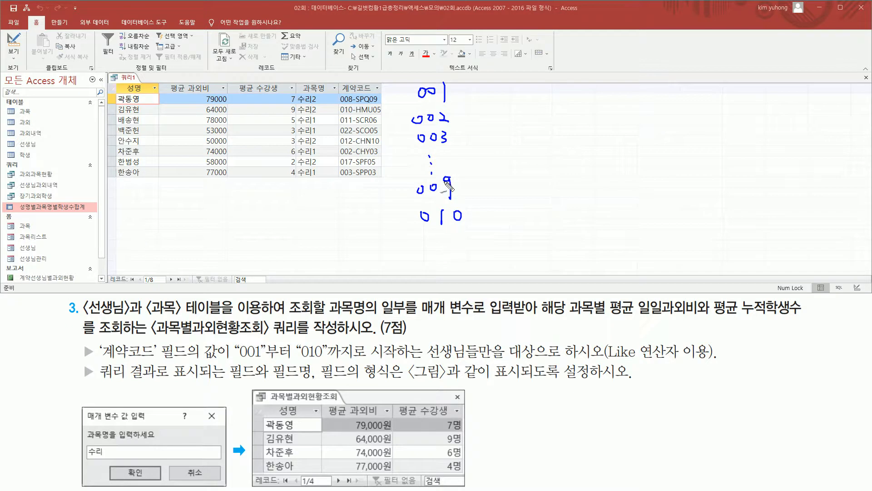
mouse_move(416, 85)
left_mouse_down()
mouse_move(371, 141)
mouse_move(399, 188)
mouse_move(418, 191)
left_mouse_up()
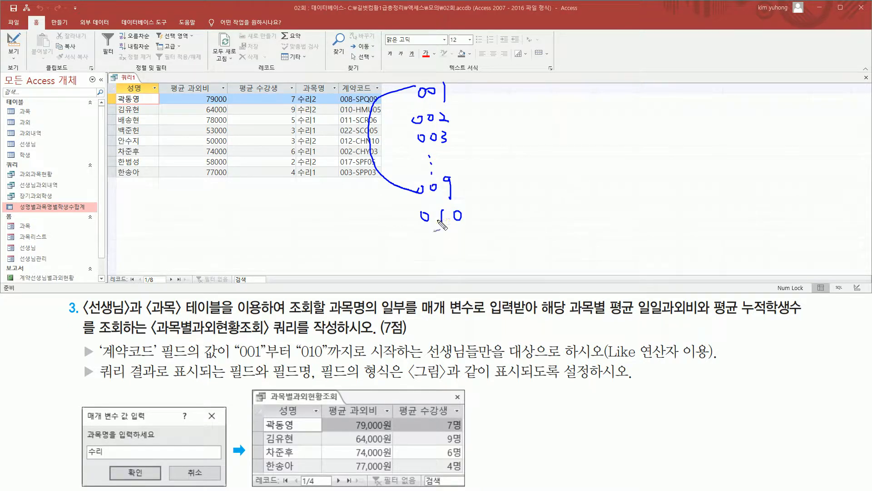
mouse_move(426, 241)
left_mouse_down()
mouse_move(443, 255)
mouse_move(470, 250)
left_mouse_up()
mouse_move(425, 231)
left_mouse_down()
mouse_move(428, 268)
mouse_move(453, 271)
left_mouse_up()
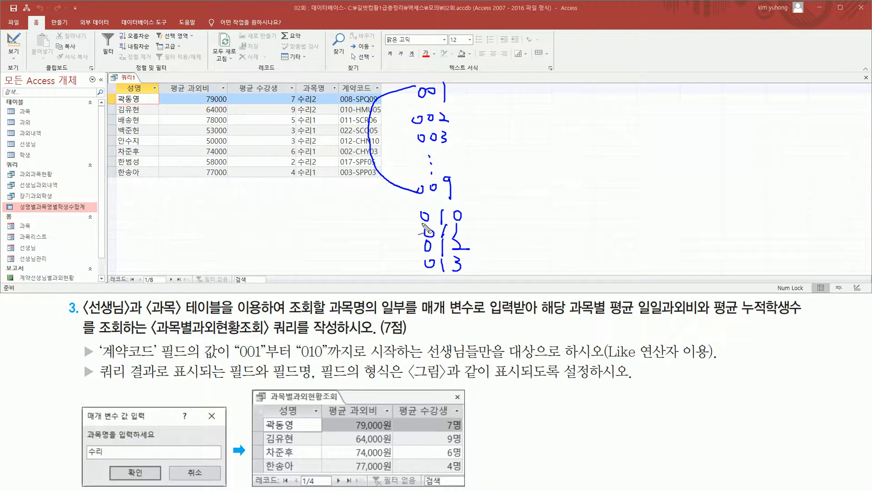
left_click_drag(405, 227, 479, 223)
left_click_drag(407, 230, 474, 230)
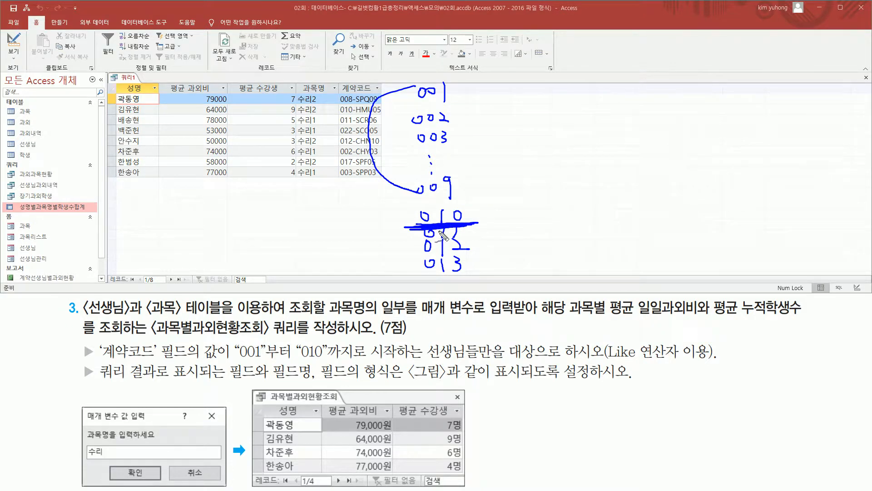
left_click_drag(420, 232, 456, 230)
mouse_move(411, 249)
left_mouse_down()
mouse_move(457, 249)
mouse_move(439, 266)
mouse_move(473, 263)
left_mouse_up()
key("Escape")
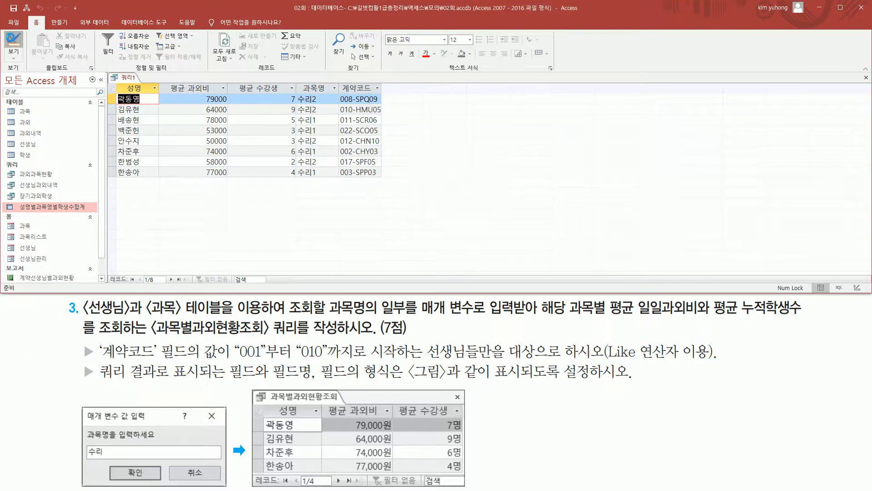
Return to the query design, widen the 계약코드 column and set its criterion to Like "00*" Or Like "010*"
left_click(13, 42)
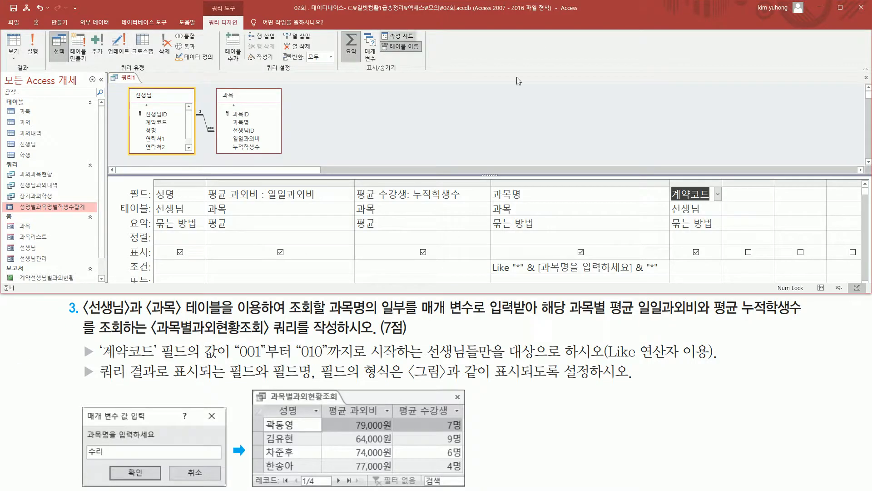
left_click_drag(721, 184, 816, 184)
left_click(696, 268)
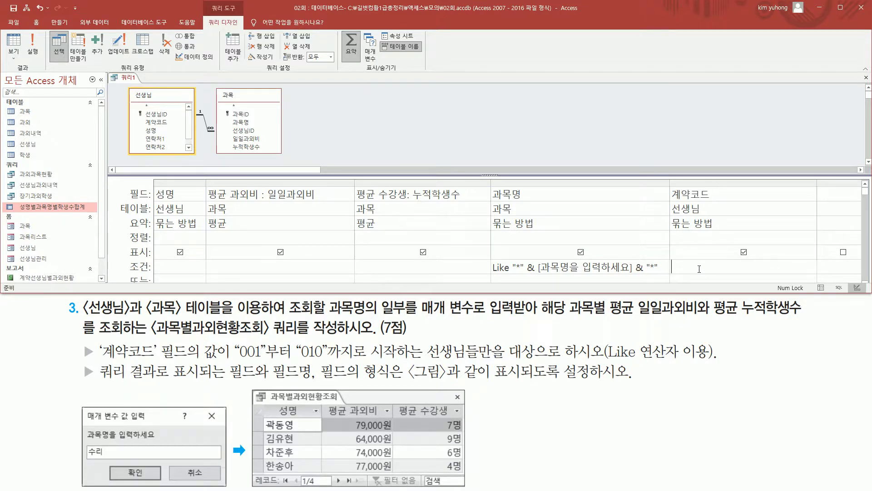
type("like")
type("ㅐ")
type(" like \"010*")
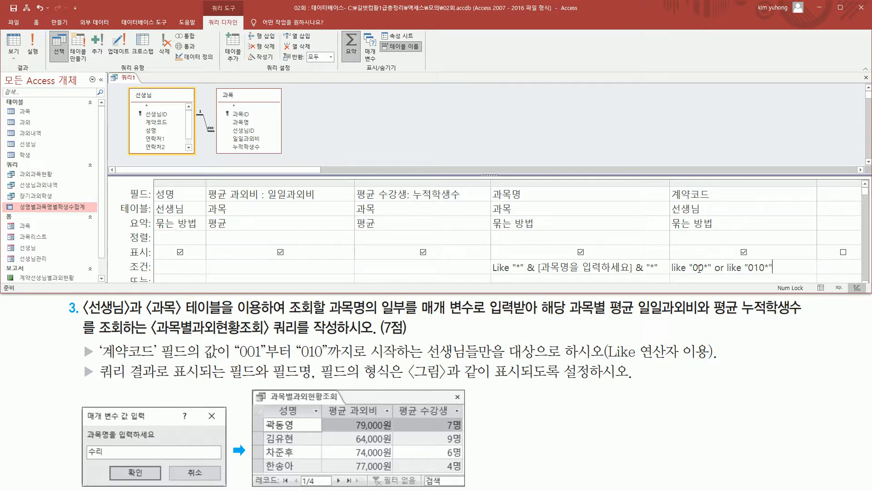
key("Tab")
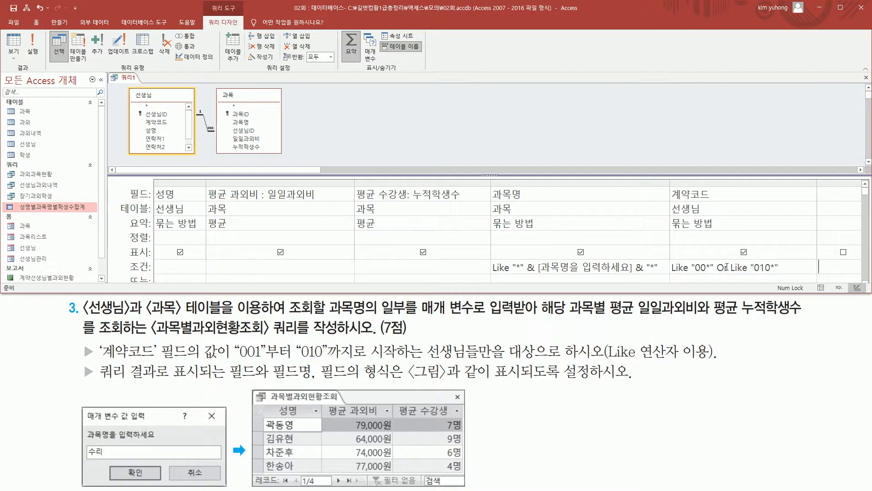
Run the query with 수리 as the subject parameter and check the 과목명 values and 계약코드 prefixes of the records
left_click(33, 45)
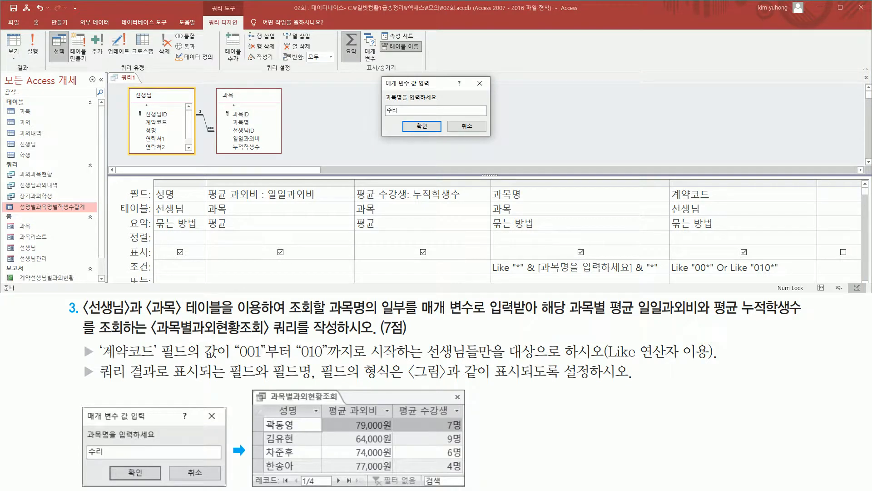
left_click(416, 125)
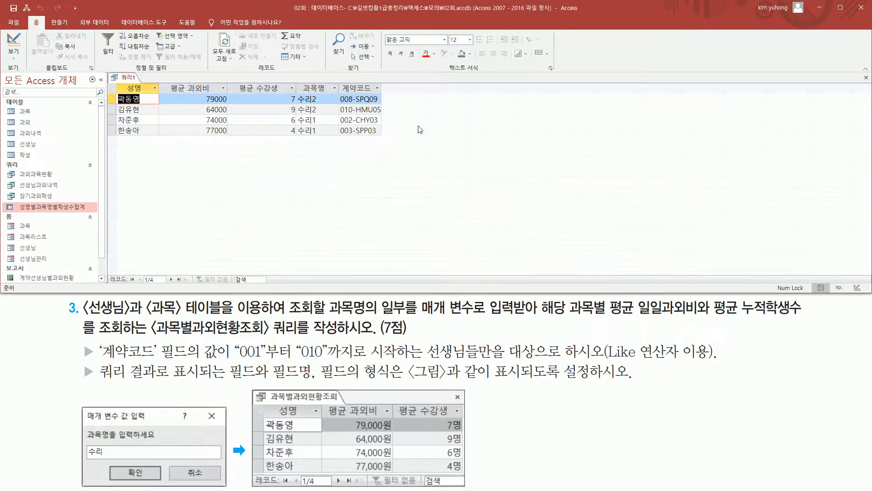
mouse_move(300, 94)
left_mouse_down()
mouse_move(321, 145)
mouse_move(312, 135)
left_mouse_up()
mouse_move(337, 93)
left_mouse_down()
mouse_move(356, 104)
mouse_move(349, 129)
mouse_move(364, 136)
mouse_move(363, 150)
mouse_move(341, 114)
mouse_move(357, 112)
left_mouse_up()
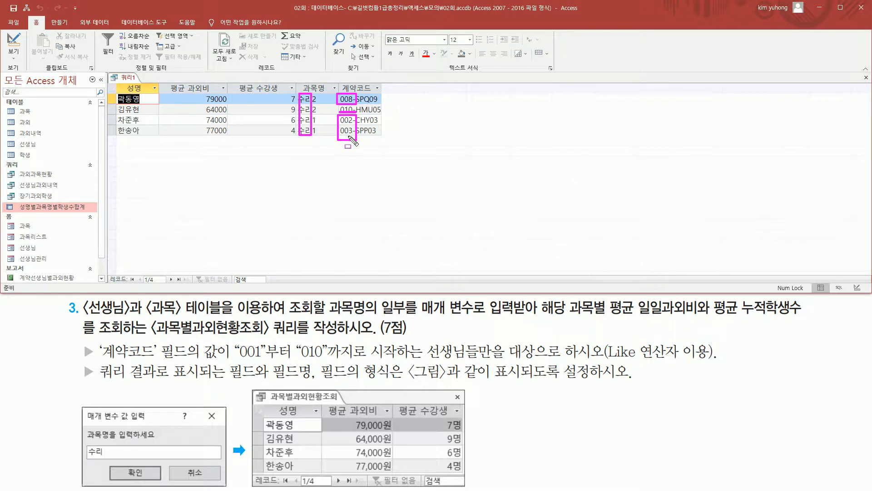
key("Escape")
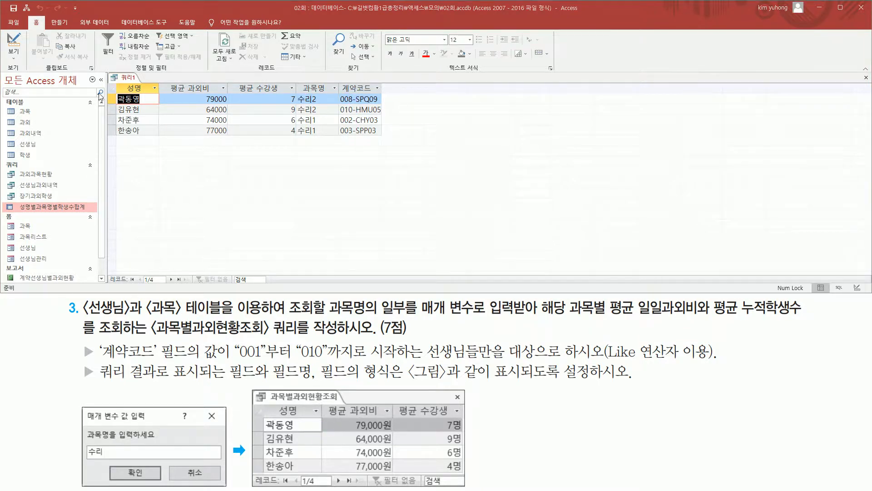
Compare the result's columns and number formats with the required output figure, including the 원 and 명 units and thousands separators
left_click_drag(111, 79, 146, 139)
left_click_drag(168, 77, 226, 138)
left_click_drag(233, 78, 299, 150)
left_click_drag(271, 407, 485, 483)
mouse_move(381, 418)
left_mouse_down()
mouse_move(389, 488)
mouse_move(396, 475)
left_mouse_up()
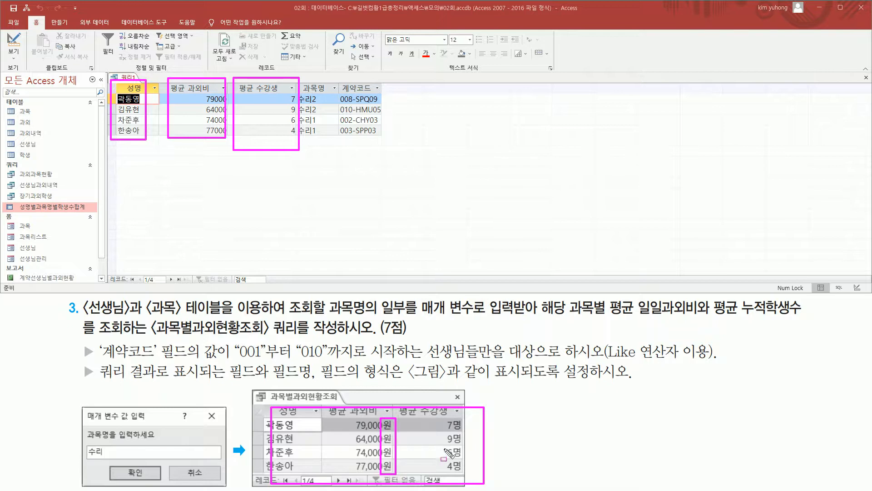
left_click_drag(452, 417, 461, 471)
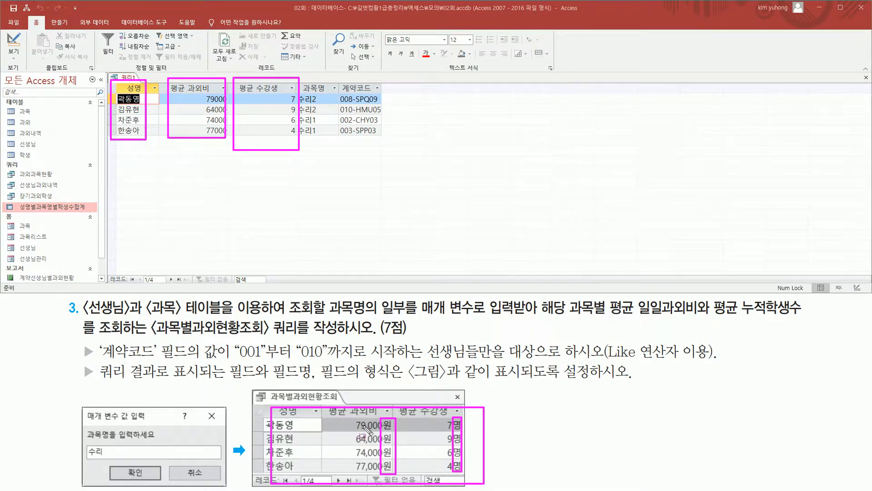
left_click_drag(363, 424, 371, 473)
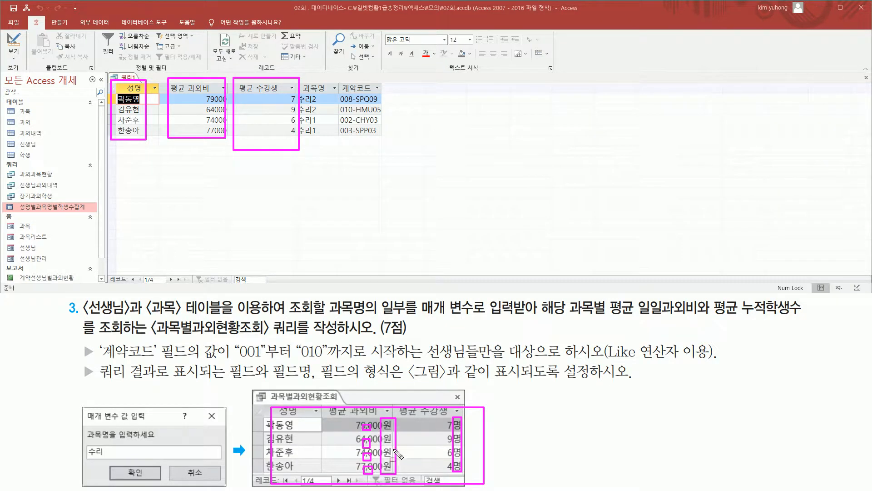
left_click_drag(319, 122, 323, 124)
left_click_drag(316, 73, 377, 144)
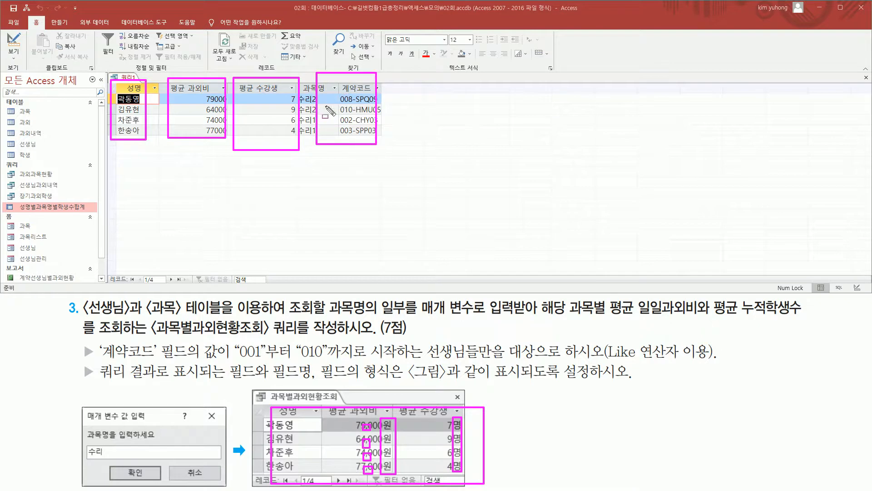
key("Escape")
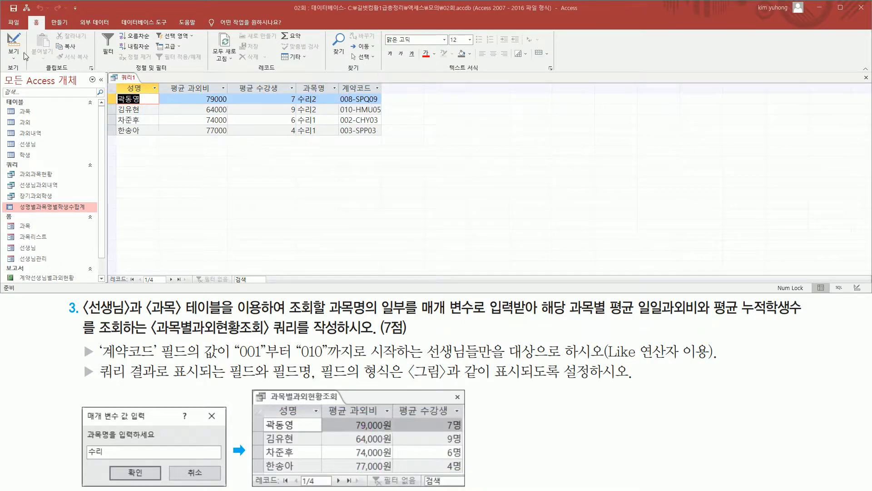
Return to the query design and exclude the 과목명 and 계약코드 fields from the displayed output
left_click(14, 45)
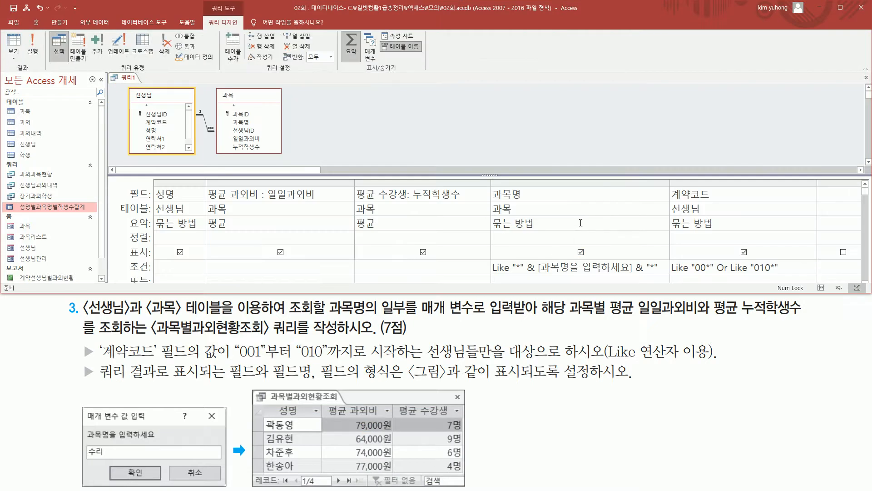
left_click(581, 253)
left_click(743, 252)
key("ctrl+2")
left_click_drag(560, 242, 761, 260)
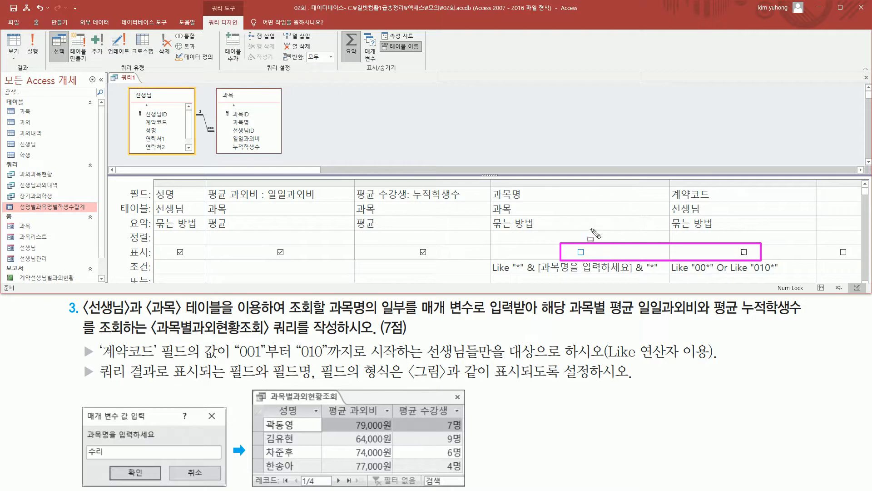
key("Escape")
Set the format property of the 평균 과외비 column to #,###원
left_click(258, 183)
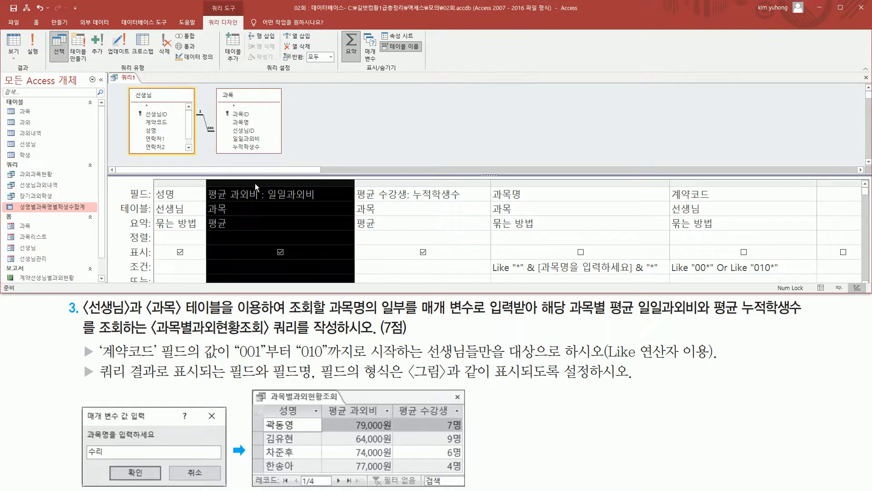
right_click(255, 184)
left_click(226, 265)
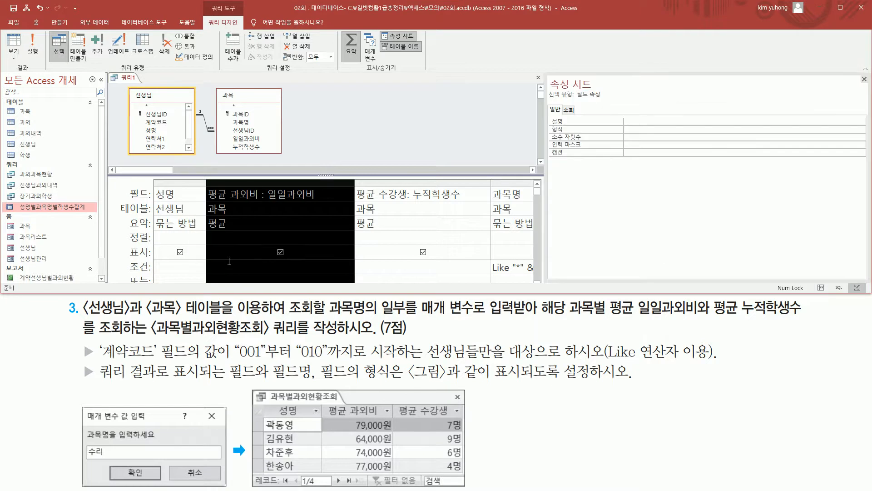
left_click(640, 130)
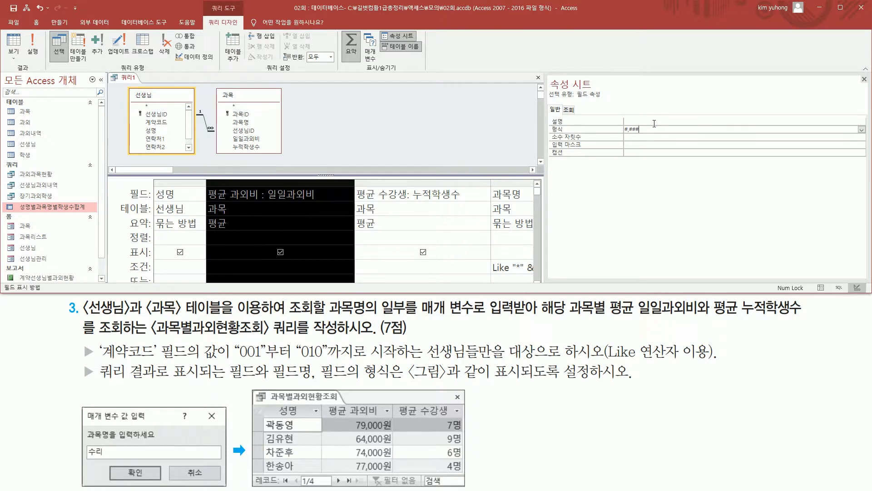
type("원")
key("Return")
Set the format property of the 평균 수강생 column to #₩명 and close the property sheet
left_click(422, 182)
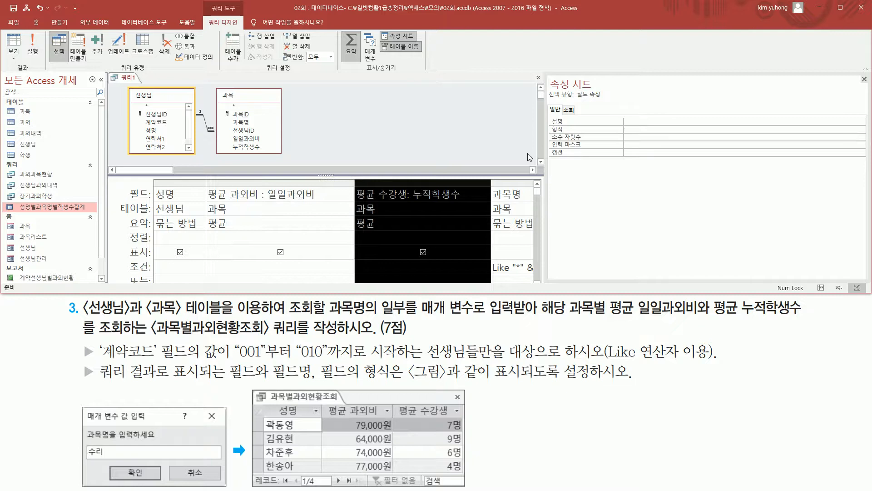
left_click(647, 128)
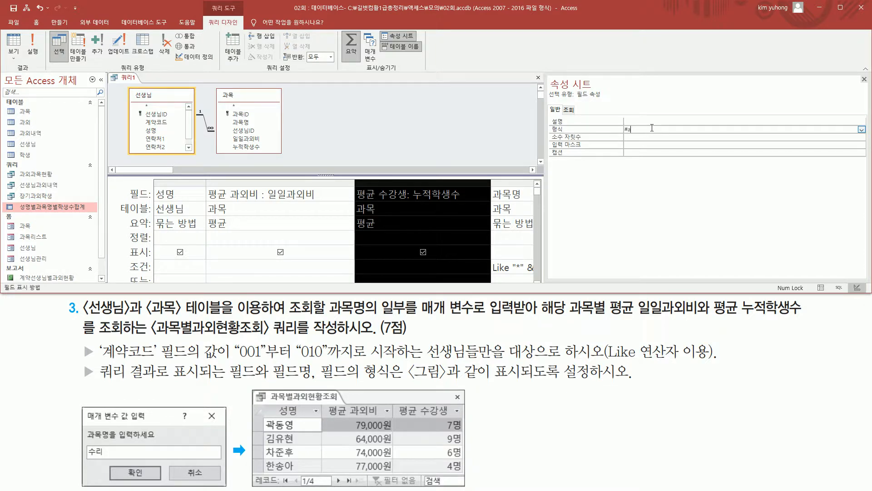
key("Return")
left_click(647, 130)
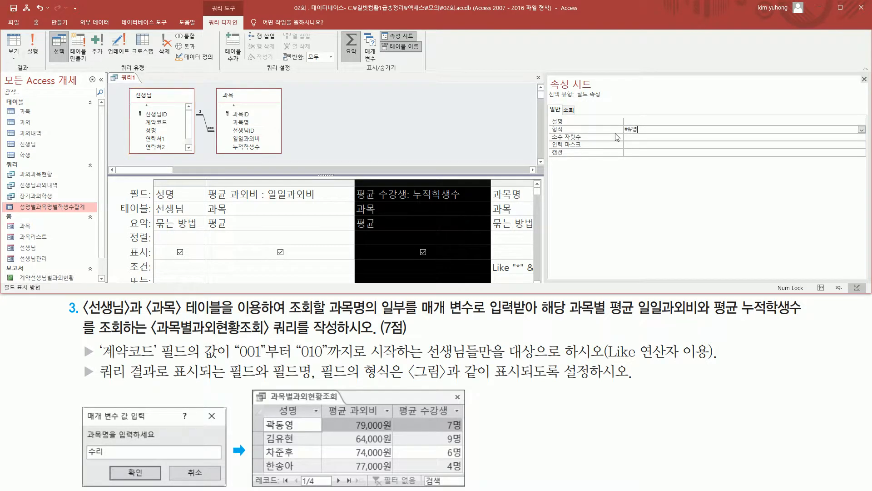
left_click(863, 79)
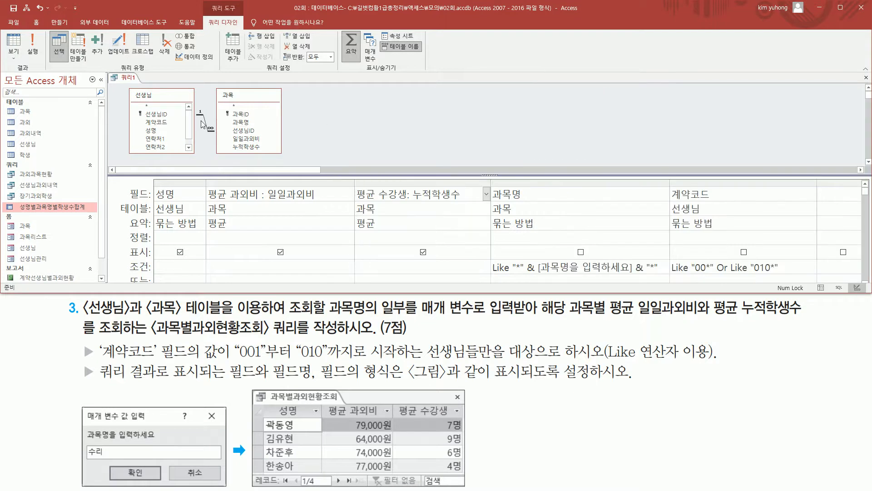
Close the query design and save the query as 과목별과외현황조회
left_click(866, 78)
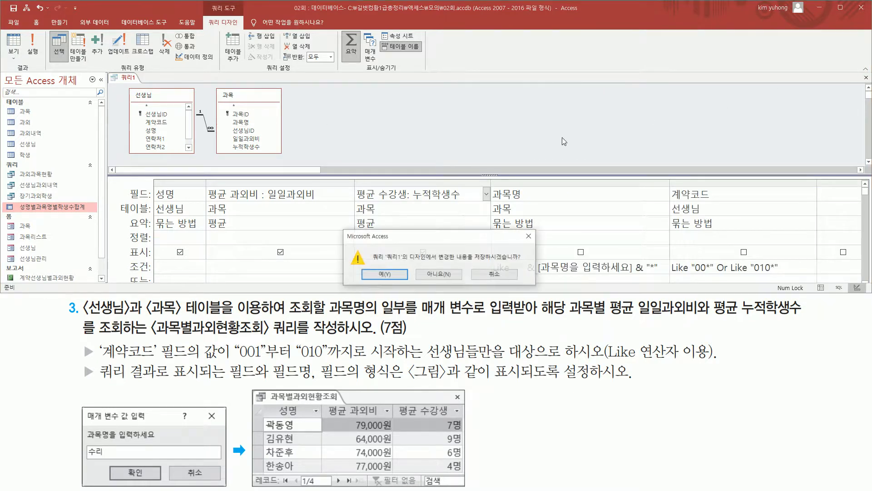
left_click(384, 274)
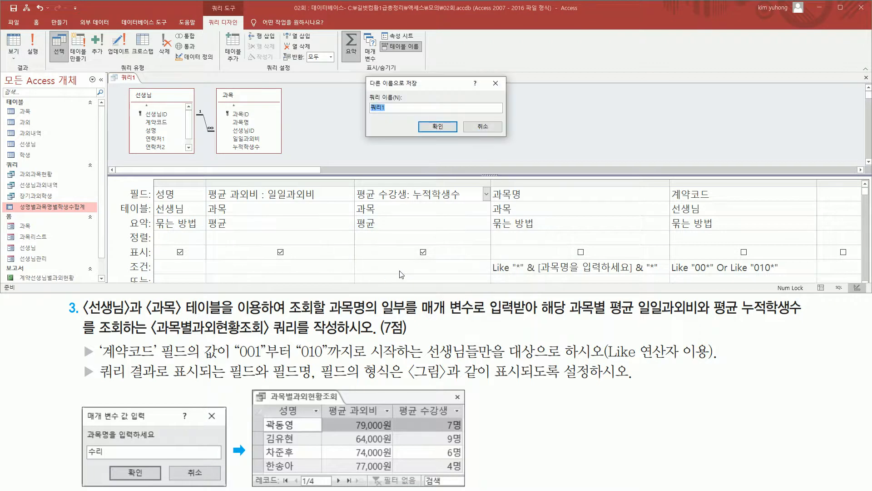
type("과목별과외현황조회")
left_click(436, 124)
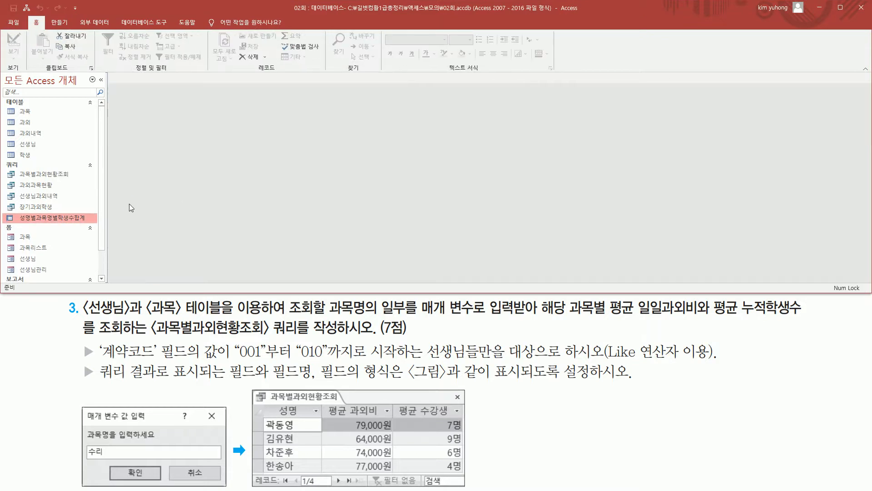
Run the saved 과목별과외현황조회 query with 수리 as the subject parameter
left_click_drag(17, 167, 83, 180)
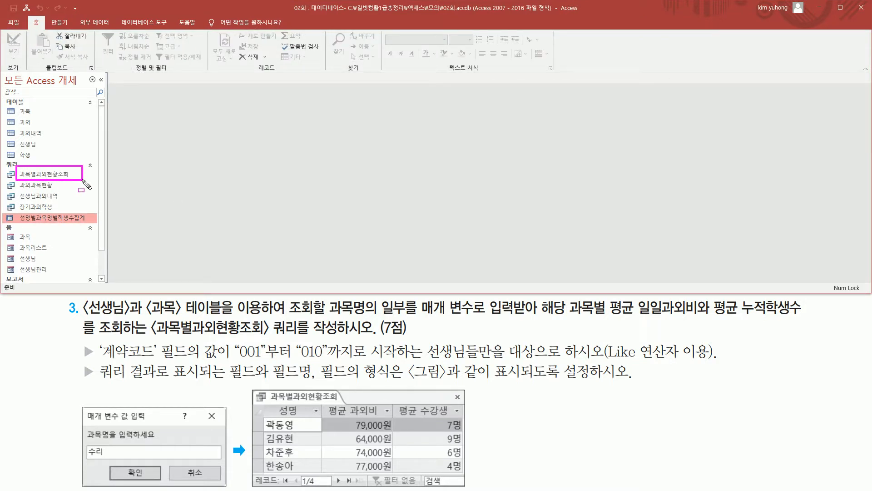
key("Escape")
double_click(64, 176)
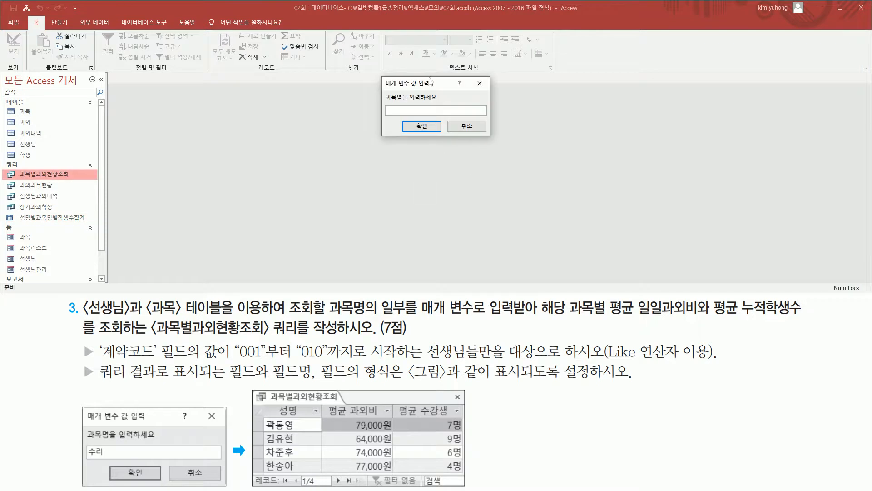
type("수리")
key("BackSpace")
key("BackSpace")
type("수리")
key("Return")
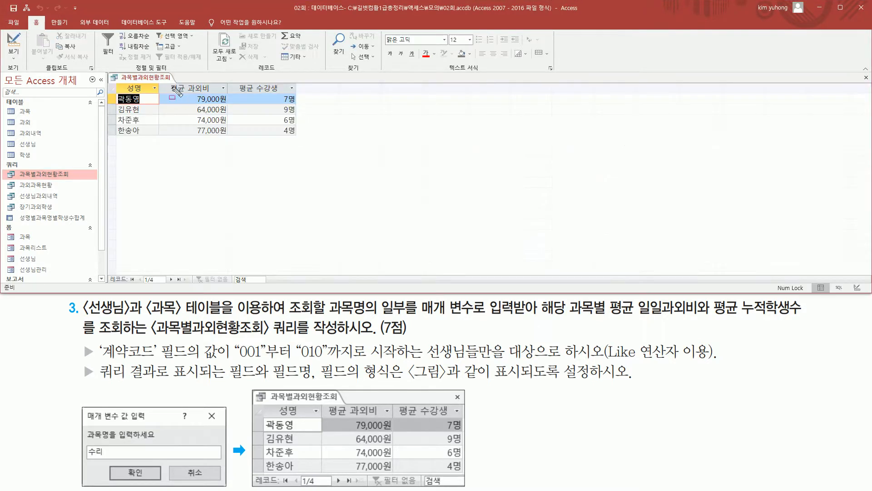
Compare the formatted fee and student columns with the required output figure, and close the query, saving its design changes
left_click_drag(190, 89, 233, 142)
left_click_drag(280, 92, 303, 140)
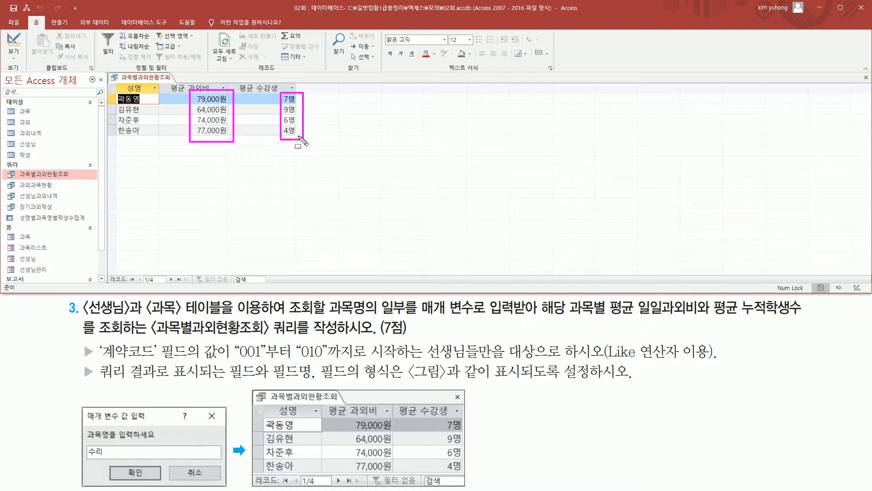
key("Escape")
key("ctrl+2")
mouse_move(114, 81)
left_mouse_down()
mouse_move(132, 112)
mouse_move(303, 141)
left_mouse_up()
mouse_move(253, 393)
left_mouse_down()
mouse_move(282, 439)
mouse_move(466, 487)
left_mouse_up()
key("Escape")
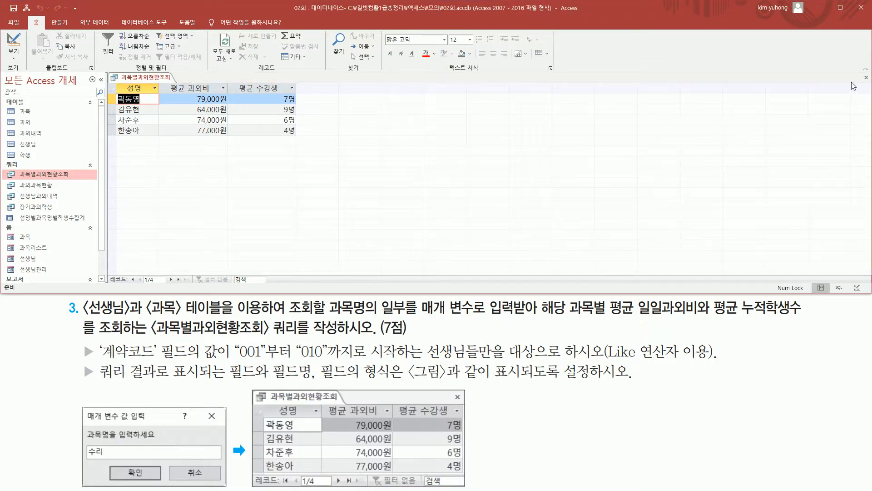
left_click(866, 77)
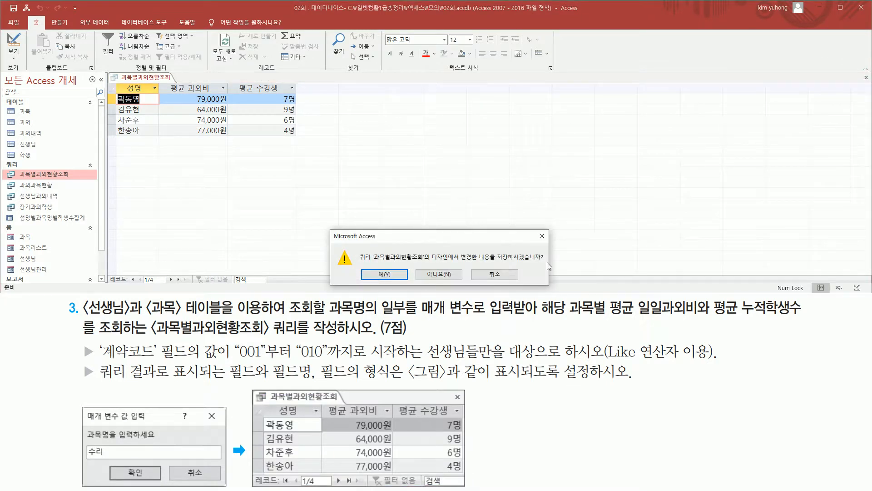
left_click(381, 275)
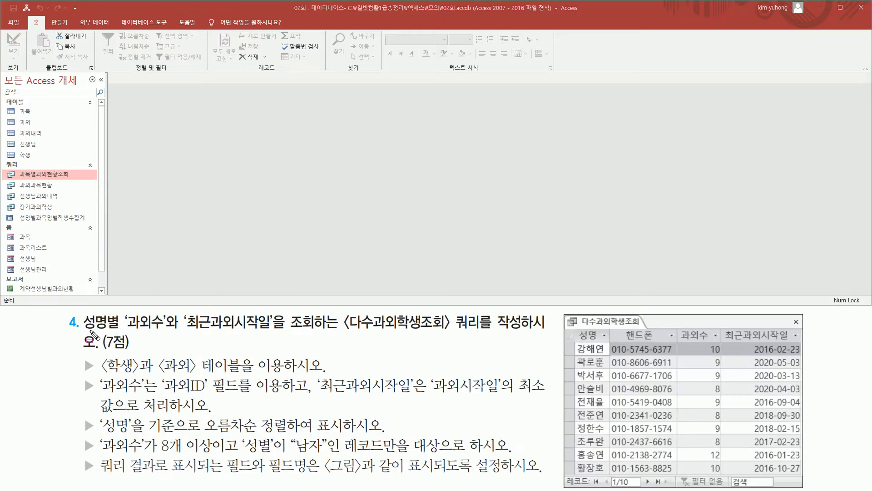
left_click_drag(84, 332, 277, 333)
mouse_move(342, 331)
left_mouse_down()
mouse_move(452, 331)
mouse_move(450, 318)
mouse_move(482, 317)
left_mouse_up()
left_click_drag(99, 352, 240, 374)
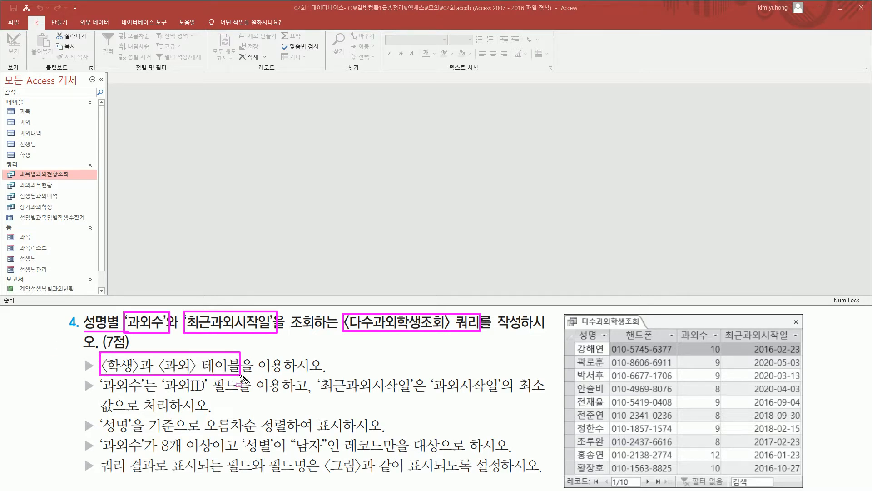
left_click_drag(563, 314, 803, 487)
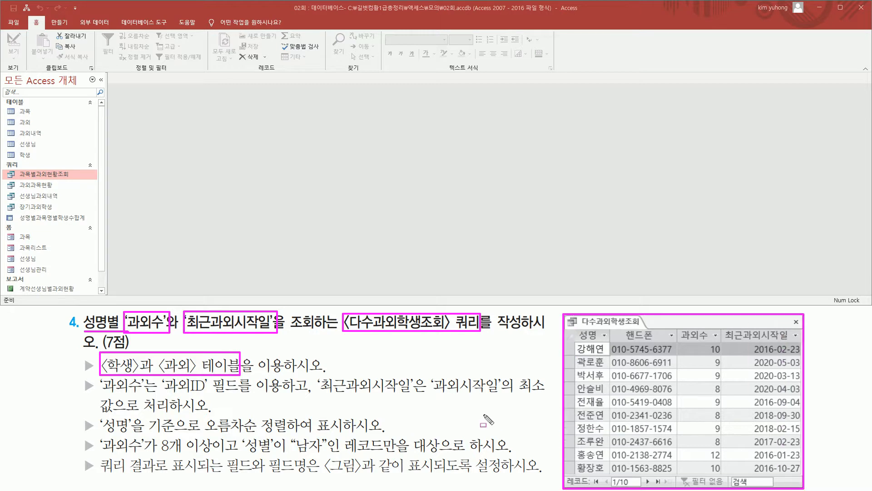
key("Escape")
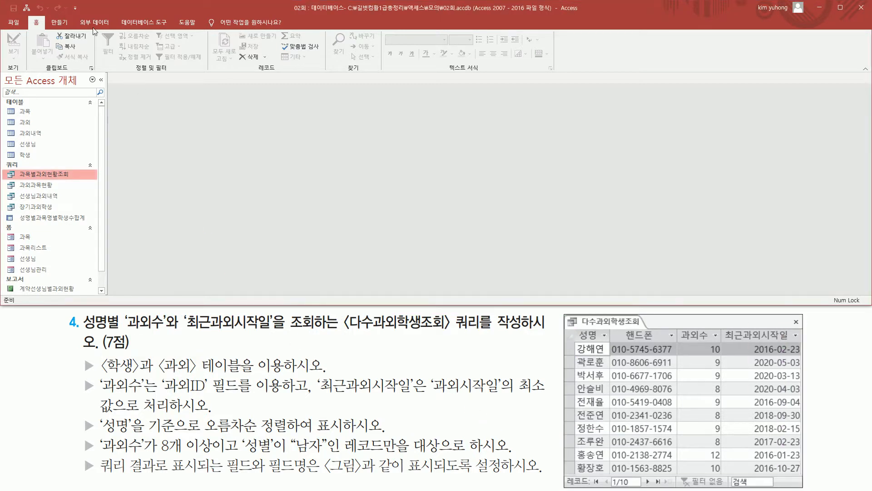
Create a new query in design view with the 학생 and 과외 tables, and close the property sheet
left_click(59, 22)
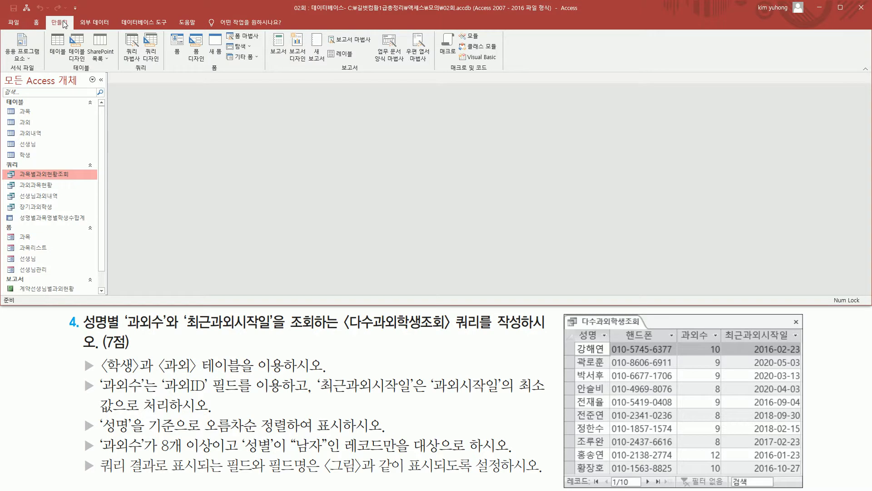
left_click(155, 50)
left_click_drag(408, 160, 414, 99)
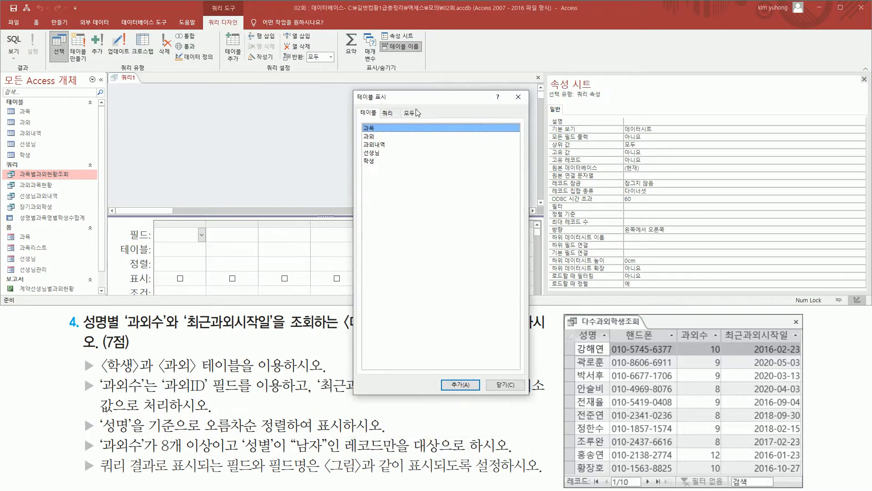
double_click(370, 161)
double_click(379, 136)
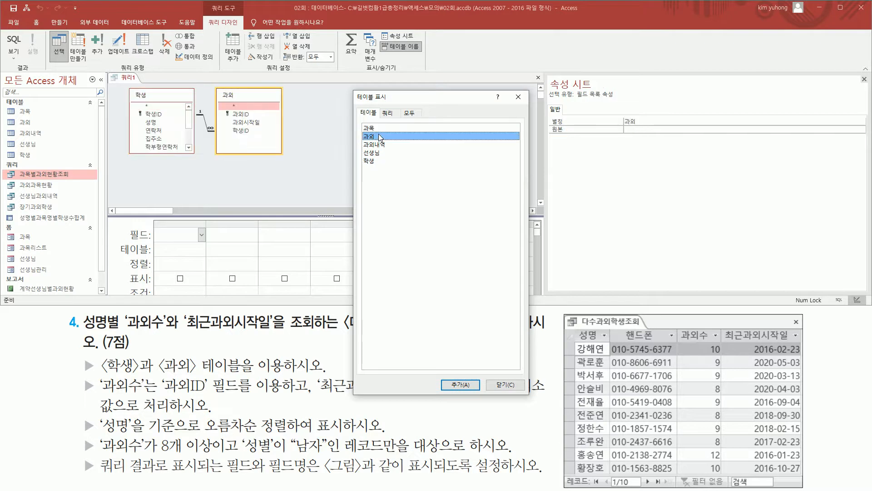
left_click(518, 97)
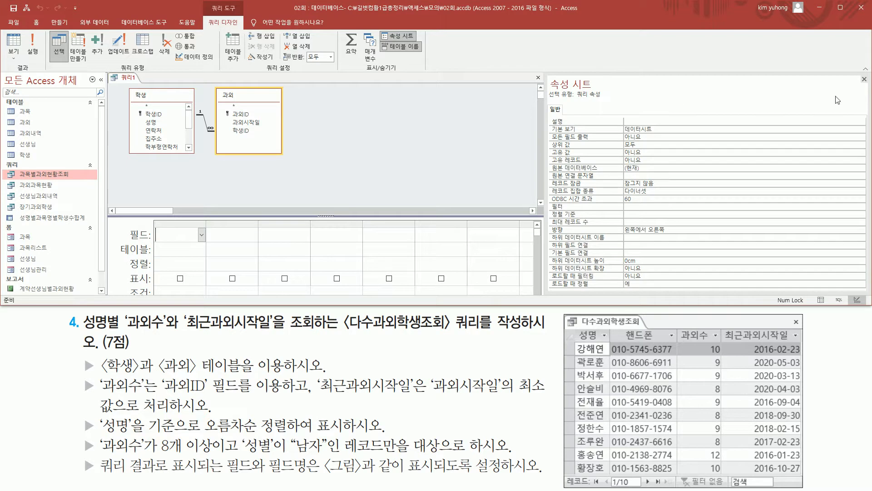
left_click(864, 80)
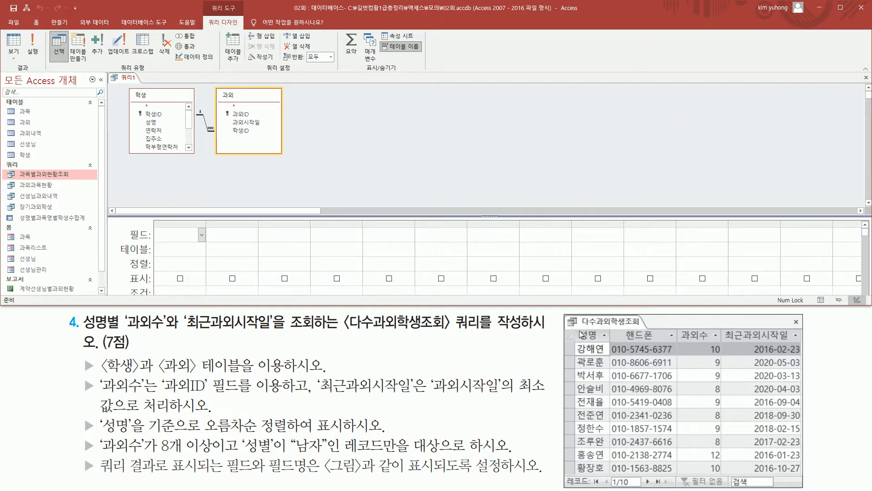
Add the 성명 and 연락처 fields from the 학생 table to the query grid
double_click(166, 122)
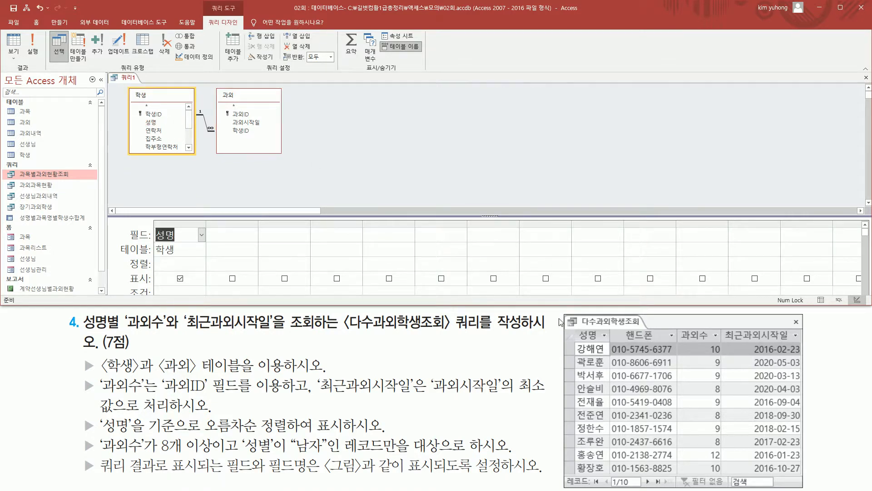
left_click(159, 132)
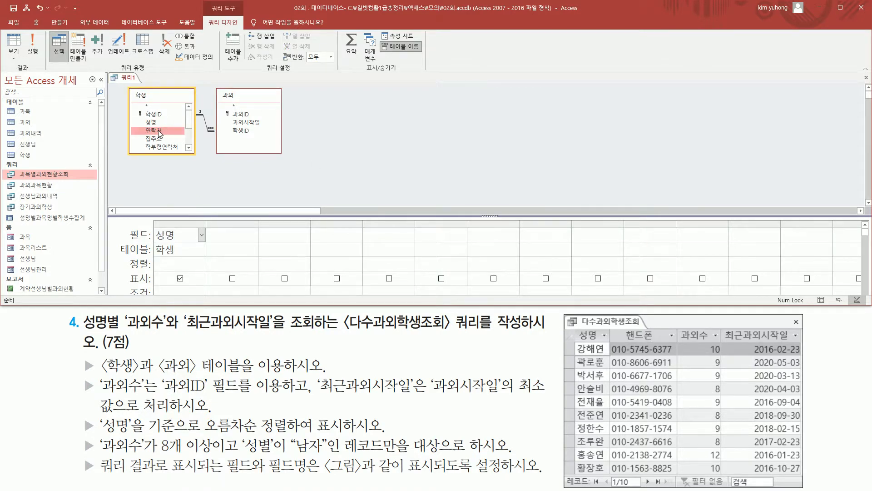
double_click(159, 132)
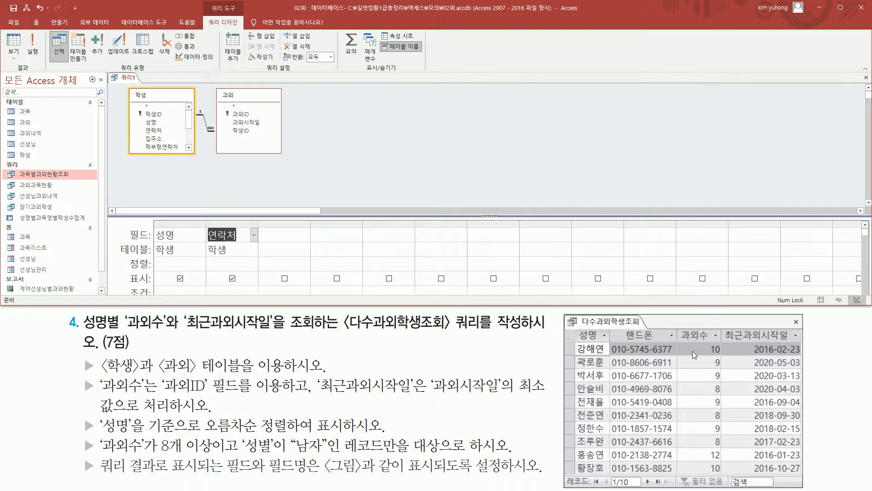
Add the 과외ID and 과외시작일 fields from the 과외 table to the query grid
left_click_drag(98, 391, 289, 395)
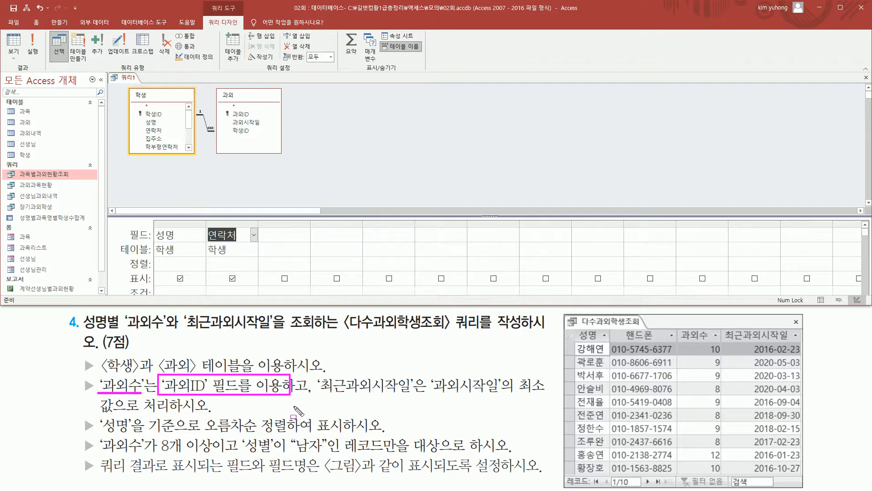
key("Escape")
double_click(246, 116)
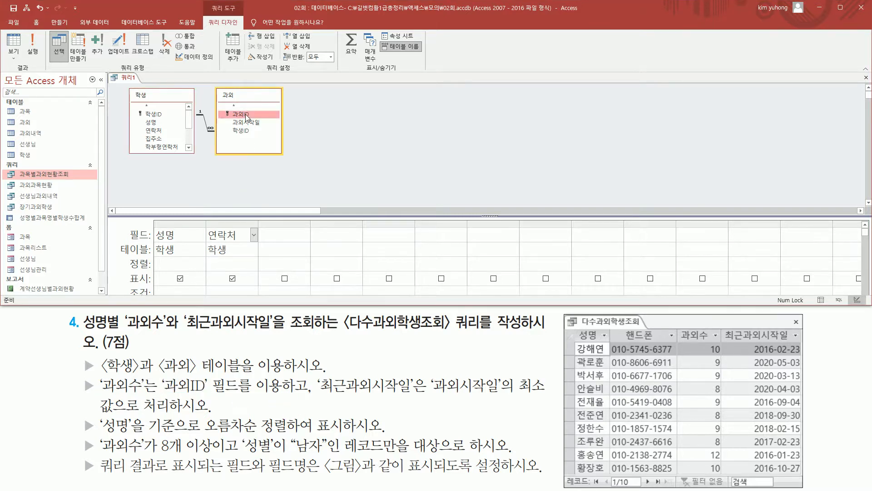
left_click_drag(727, 325, 796, 343)
mouse_move(322, 395)
left_mouse_down()
mouse_move(414, 394)
mouse_move(414, 373)
mouse_move(498, 394)
mouse_move(542, 391)
left_mouse_up()
left_click_drag(101, 412, 124, 412)
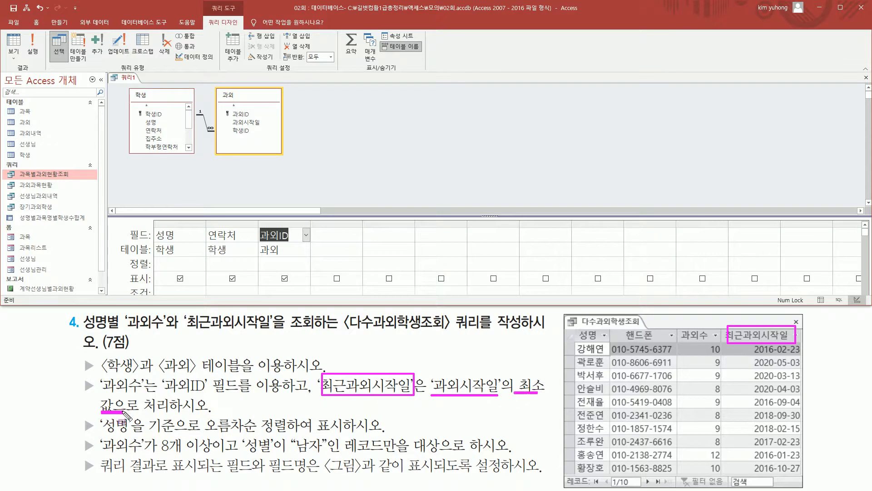
key("Escape")
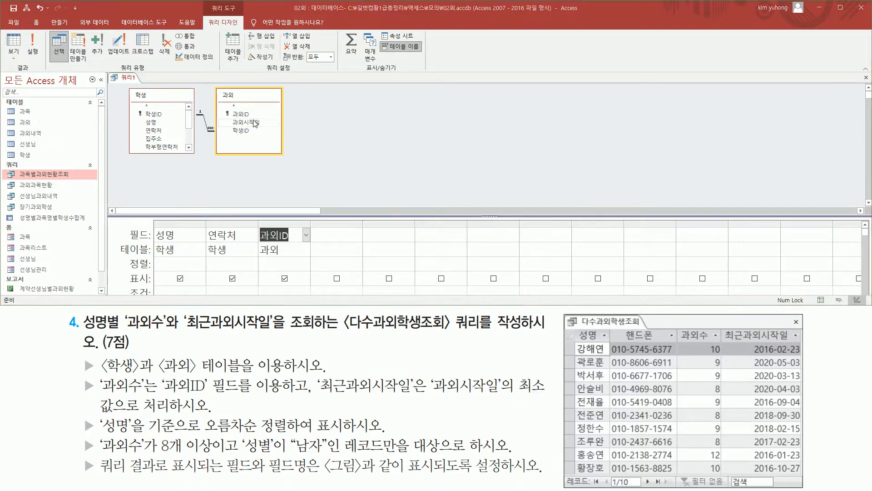
left_click(261, 121)
double_click(261, 122)
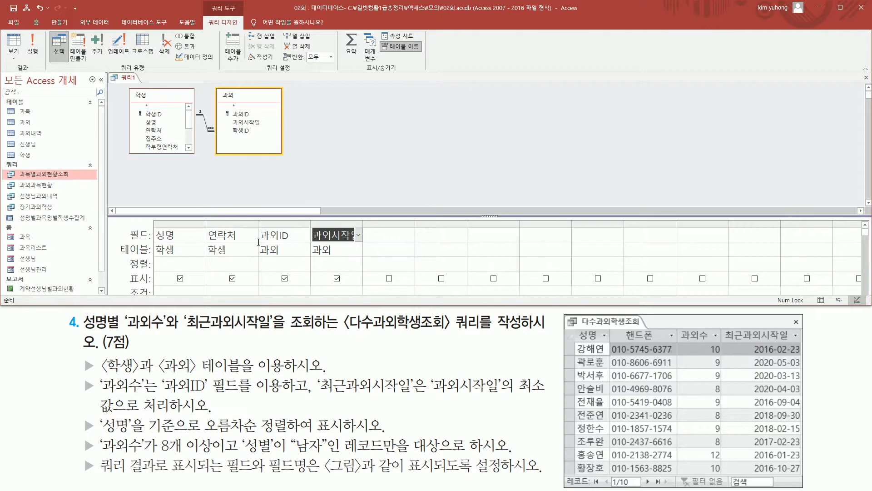
Give the 과외ID column the alias 과외수
left_click_drag(258, 243, 294, 228)
left_click_drag(683, 328, 714, 343)
key("Escape")
left_click(275, 235)
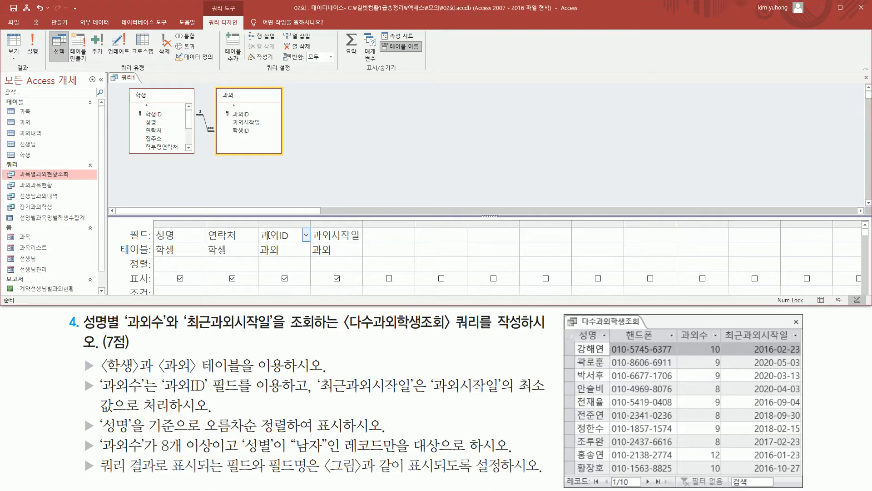
type("과")
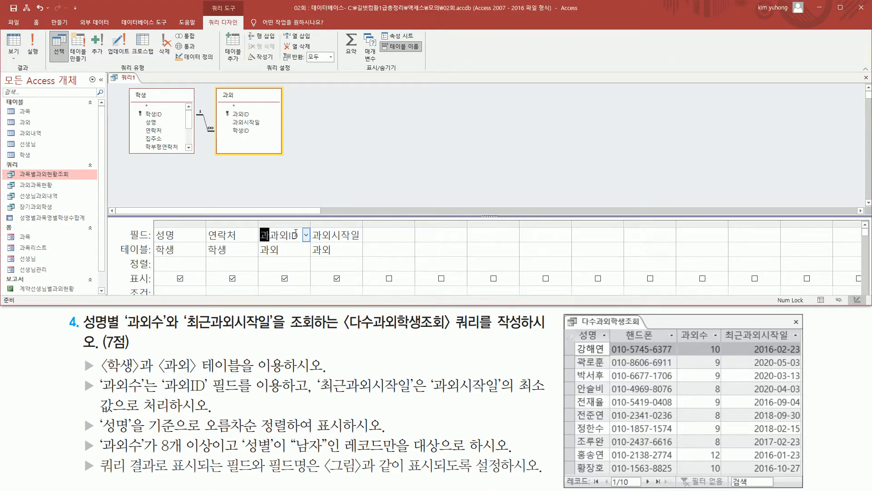
type("외수:")
key("Tab")
Give the 과외시작일 column the alias 최근과외시작일 and widen it to show the full expression
left_click_drag(311, 223, 461, 224)
left_click(422, 233)
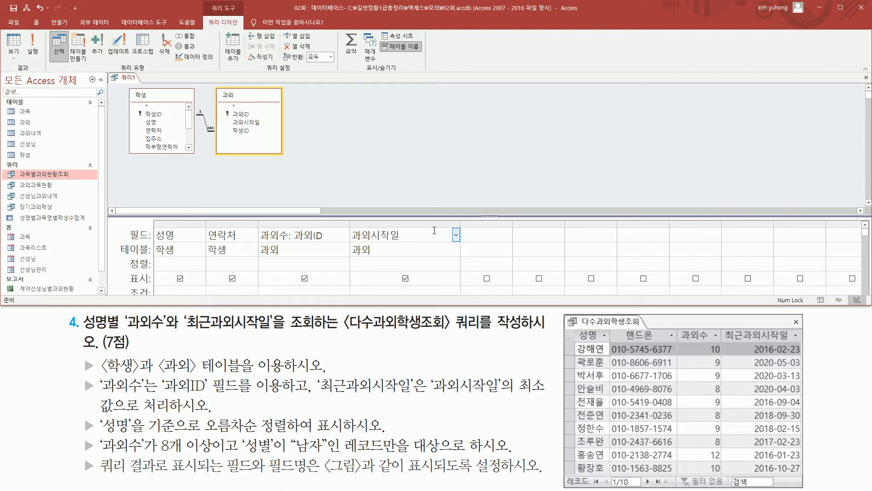
type("ㅊ")
type("근과외시")
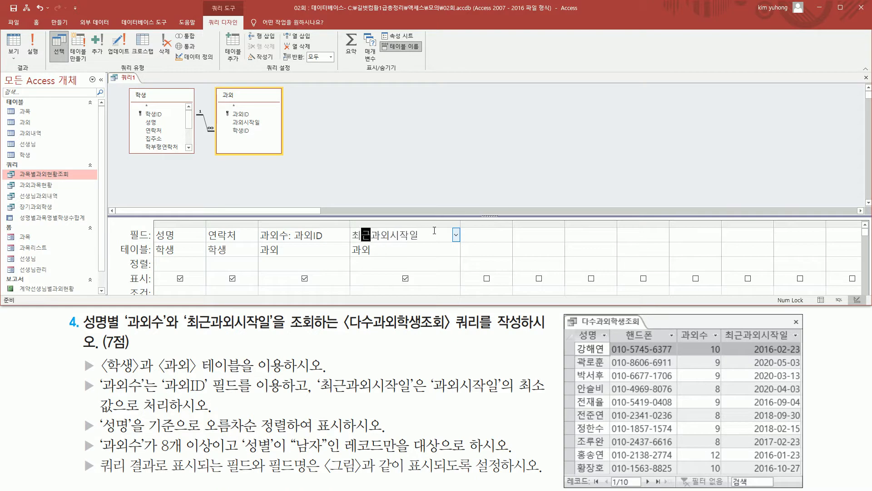
type("작ㅇ")
type(": 과외시작")
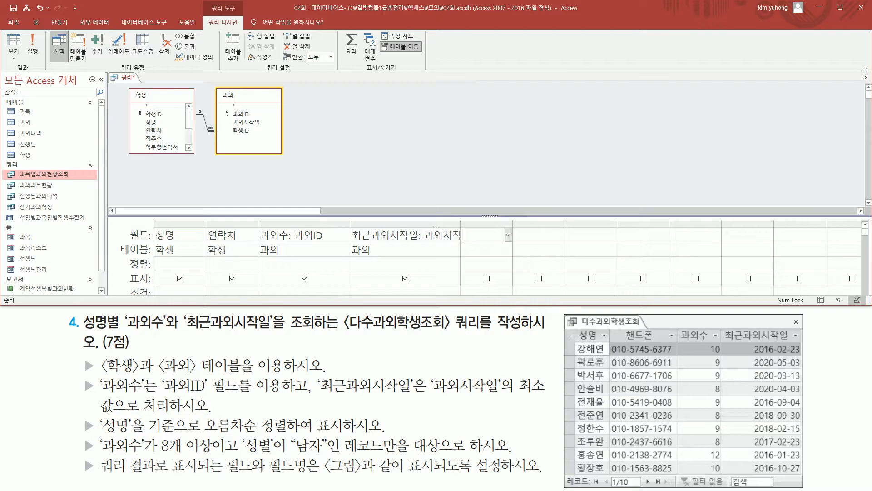
left_click_drag(459, 224, 496, 223)
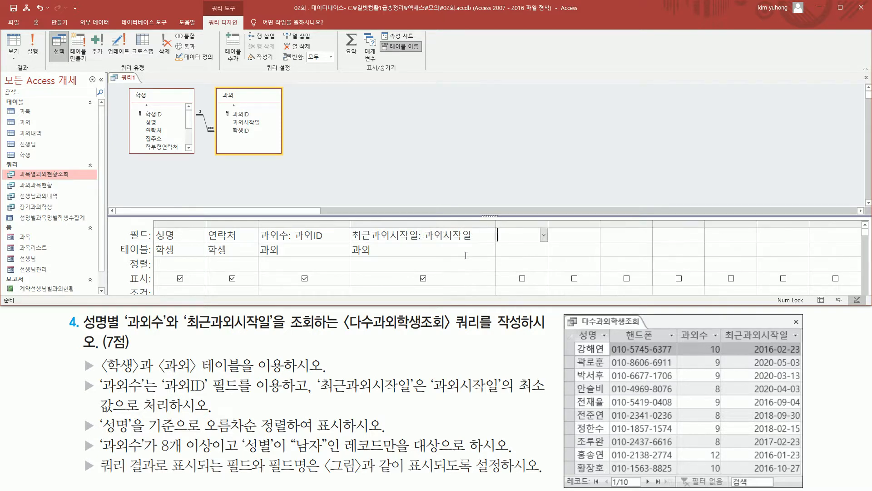
Turn on the 요약 (totals) row for the query grid
left_click(319, 260)
mouse_move(704, 340)
left_mouse_down()
mouse_move(716, 364)
mouse_move(726, 463)
left_mouse_up()
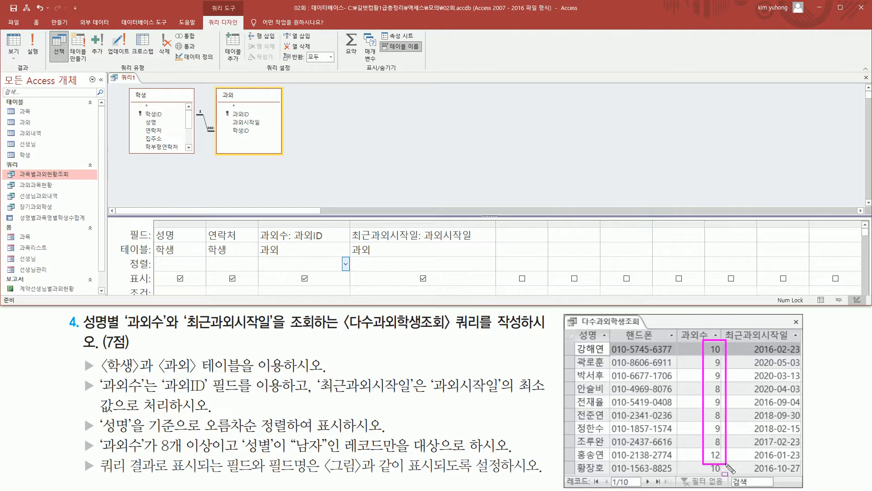
left_click_drag(750, 343, 809, 458)
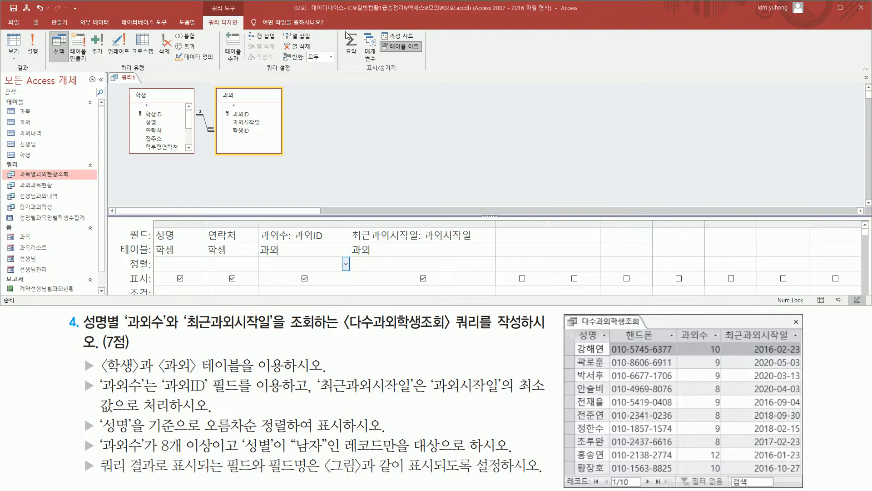
left_click(350, 44)
left_click_drag(339, 27, 359, 61)
left_click_drag(151, 261, 527, 275)
Summarize the 과외수 column by 개수 and the 최근과외시작일 column by 최소값
left_click(341, 263)
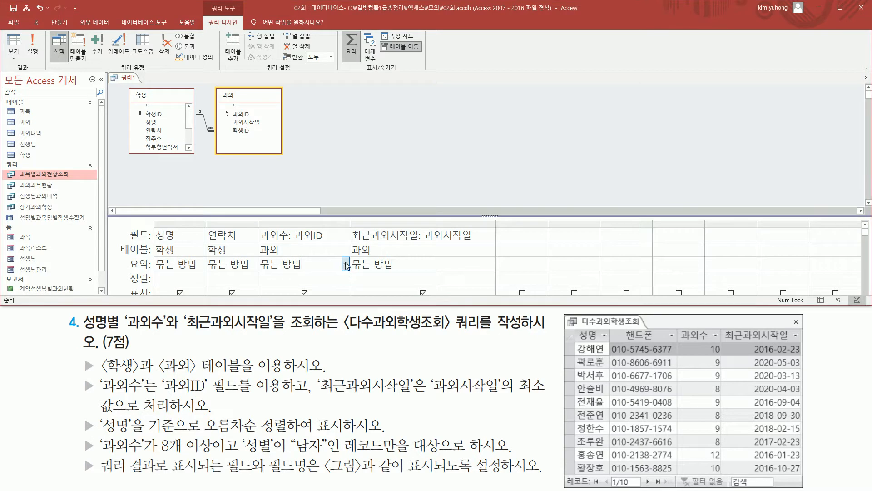
left_click(346, 264)
left_click(282, 344)
left_click(470, 263)
left_click(492, 264)
left_click(384, 322)
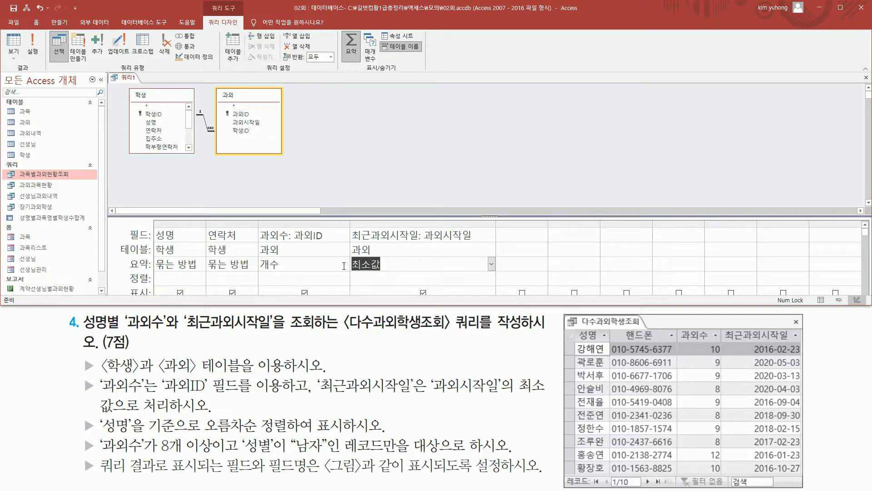
Sort the query by 성명 in ascending order (오름차순)
left_click_drag(75, 412, 540, 412)
left_click_drag(97, 433, 142, 432)
left_click_drag(194, 433, 291, 433)
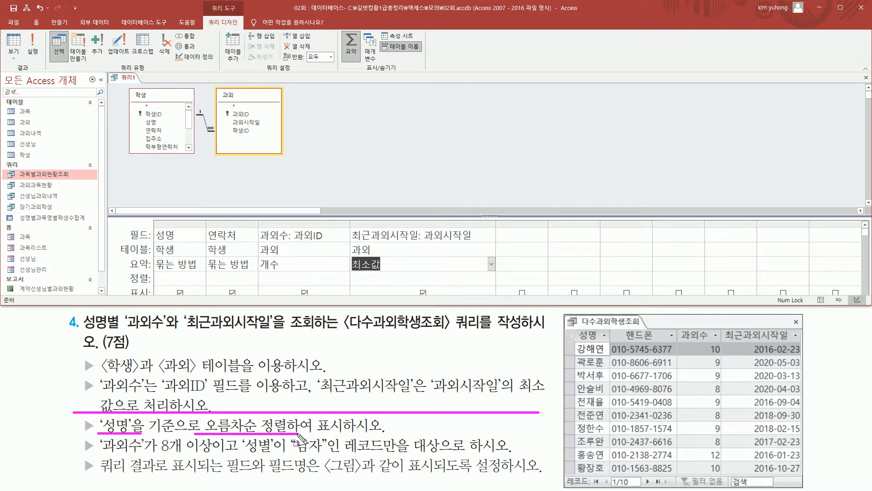
key("Escape")
key("ctrl+2")
left_click_drag(154, 270, 203, 287)
key("Escape")
left_click(198, 278)
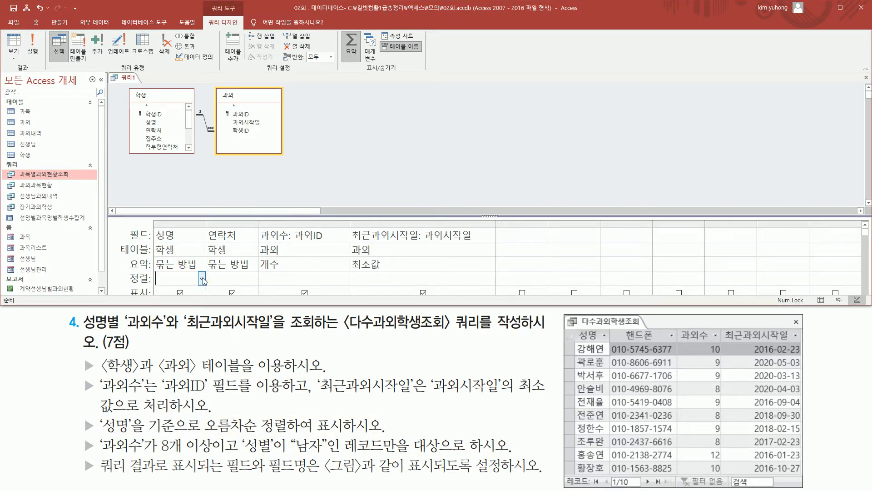
left_click(202, 279)
left_click(189, 293)
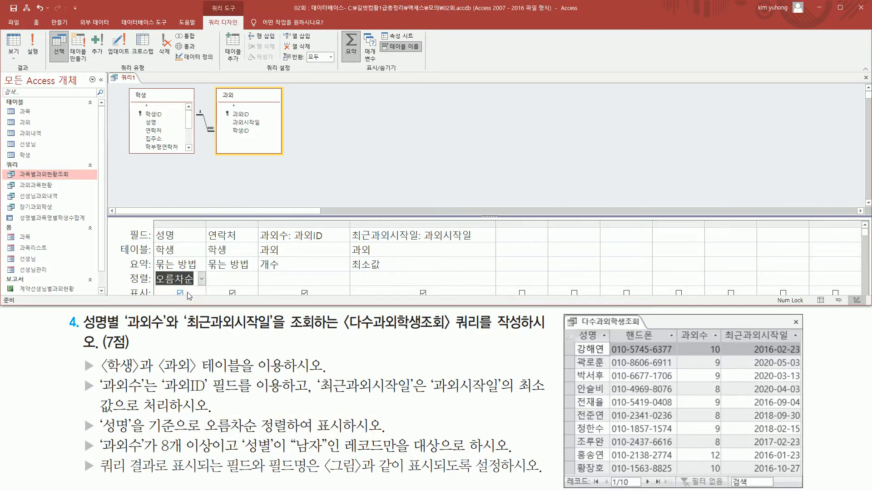
Add the 성별 field from the 학생 table and enlarge the design grid to show its criteria rows
key("ctrl+2")
mouse_move(96, 435)
left_mouse_down()
mouse_move(222, 456)
mouse_move(336, 454)
mouse_move(343, 435)
mouse_move(519, 457)
left_mouse_up()
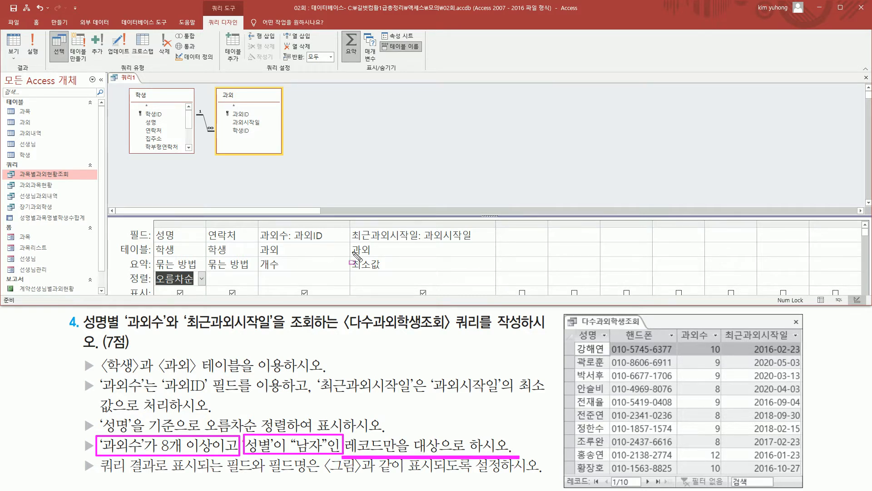
key("Escape")
left_click(522, 232)
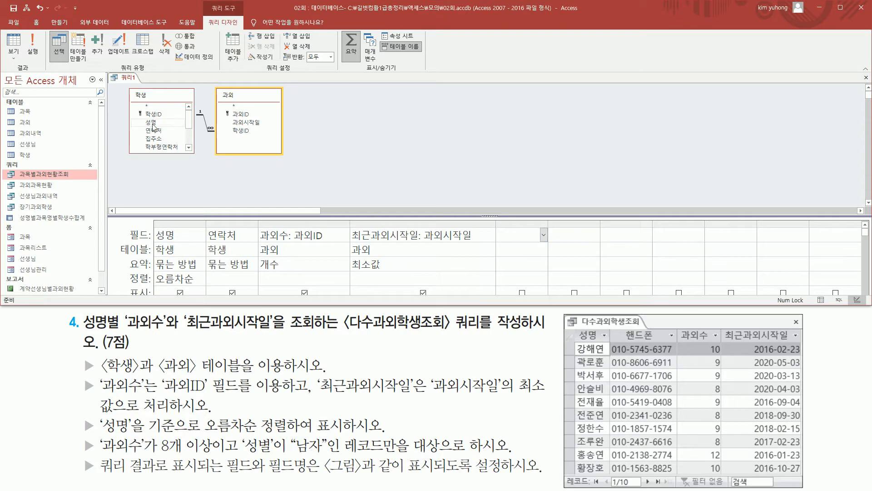
left_click(188, 137)
left_click(152, 115)
double_click(159, 114)
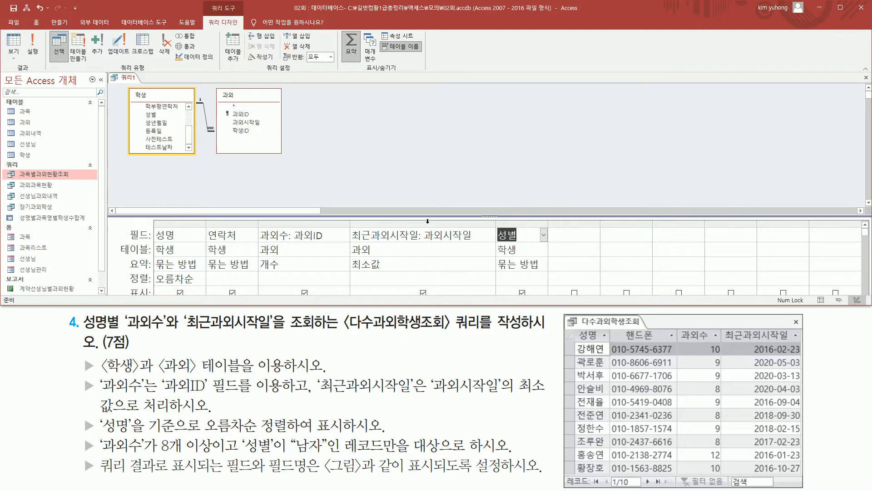
left_click_drag(374, 215, 372, 174)
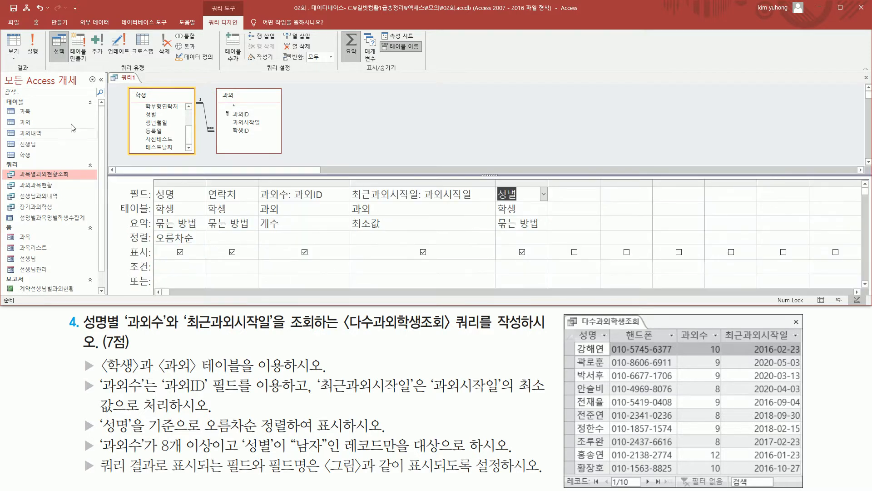
Run the query and fit the widths of the 핸드폰 and 최근과외시작일 columns to their contents
left_click(32, 50)
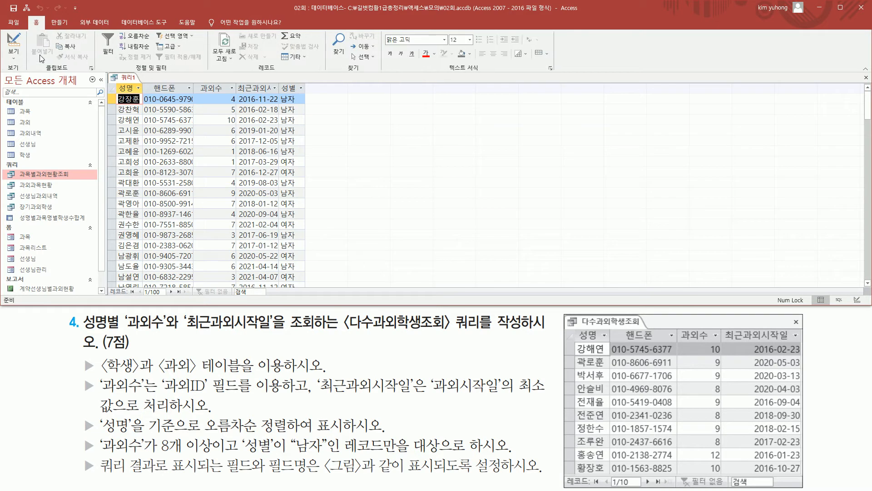
double_click(194, 94)
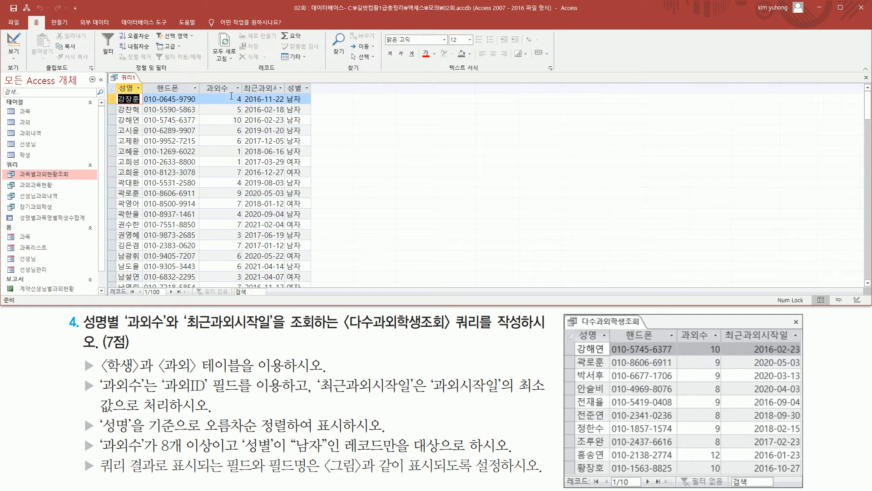
double_click(284, 89)
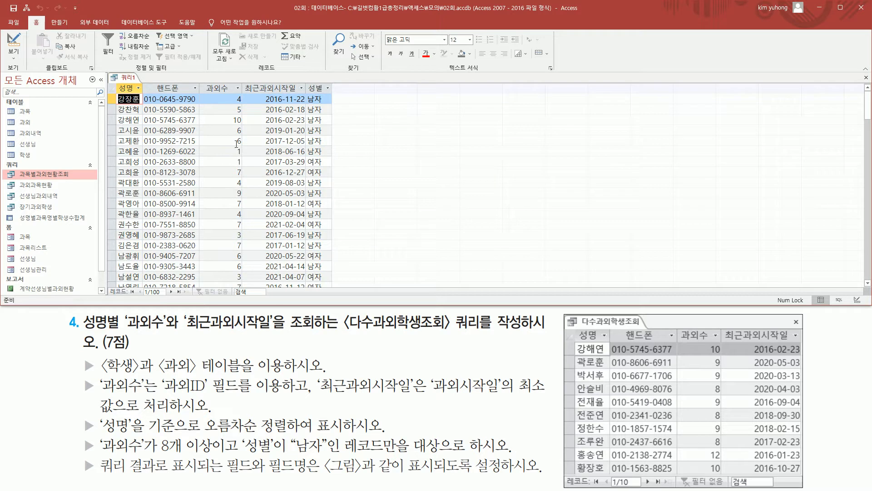
Examine the 과외수 and 성별 columns in the results against the two conditions in the task text
key("ctrl+alt+d")
mouse_move(99, 434)
left_mouse_down()
mouse_move(108, 450)
mouse_move(213, 454)
left_mouse_up()
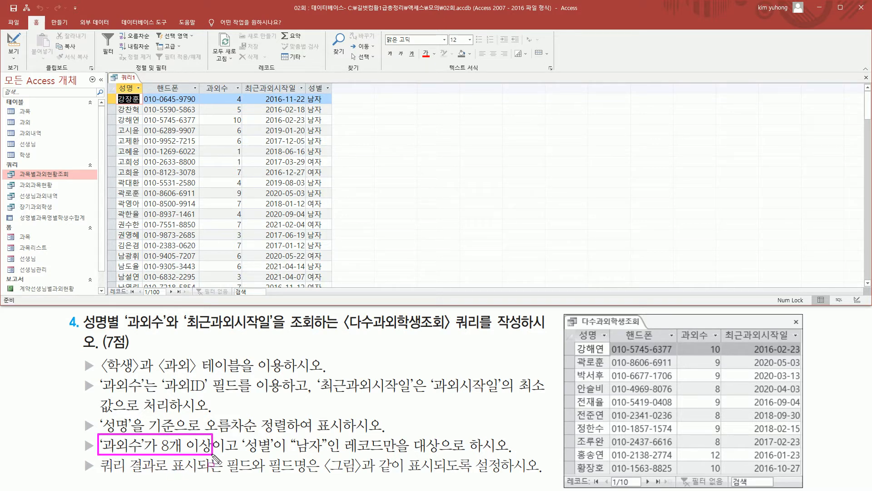
mouse_move(244, 434)
left_mouse_down()
mouse_move(255, 456)
mouse_move(440, 454)
left_mouse_up()
mouse_move(305, 91)
left_mouse_down()
mouse_move(334, 157)
mouse_move(337, 288)
left_mouse_up()
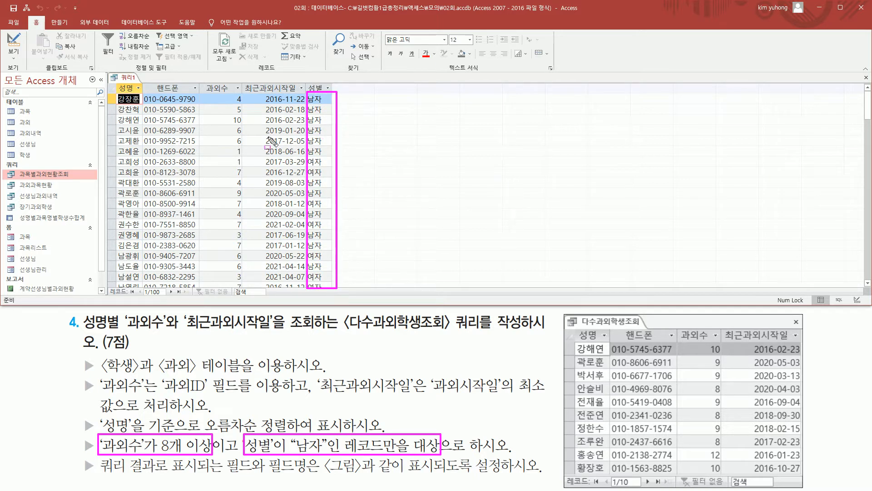
left_click_drag(219, 91, 246, 285)
key("Escape")
In the query design, set the criteria >=8 for 과외수 and "남자" for 성별 on the same 조건 row
left_click(13, 46)
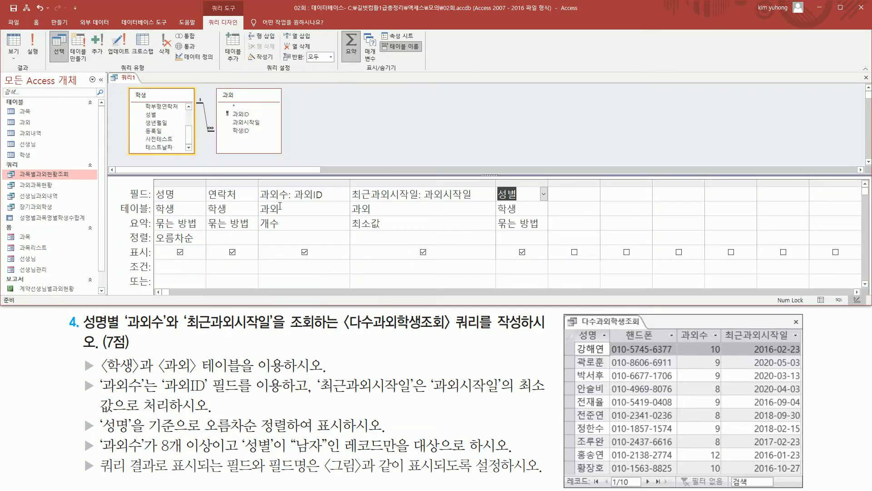
left_click(290, 268)
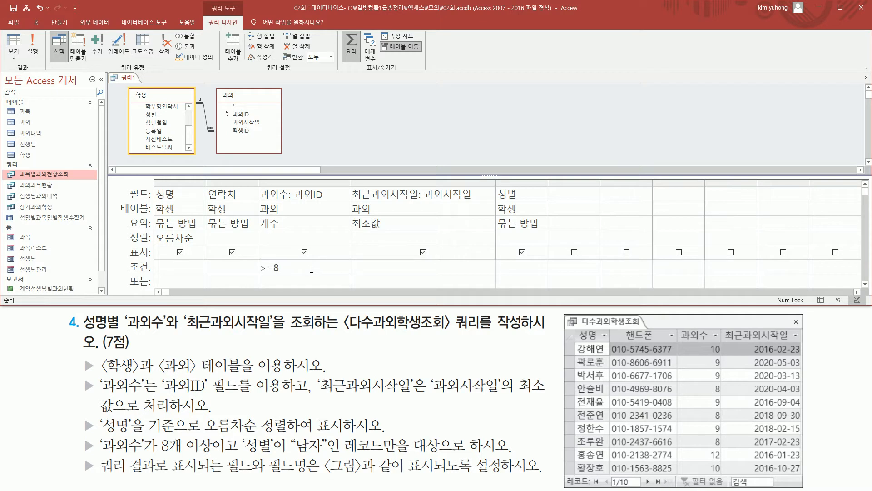
left_click(523, 266)
type("\"ㄴ")
type("자\"")
Run the query, check the 과외수 and 성별 columns, and review both criteria in the design grid
left_click(33, 45)
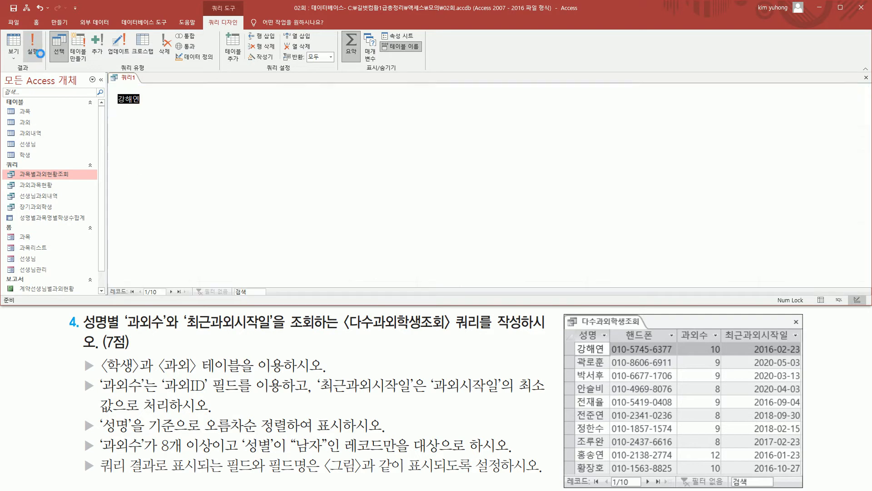
mouse_move(221, 92)
left_mouse_down()
mouse_move(241, 209)
mouse_move(248, 209)
left_mouse_up()
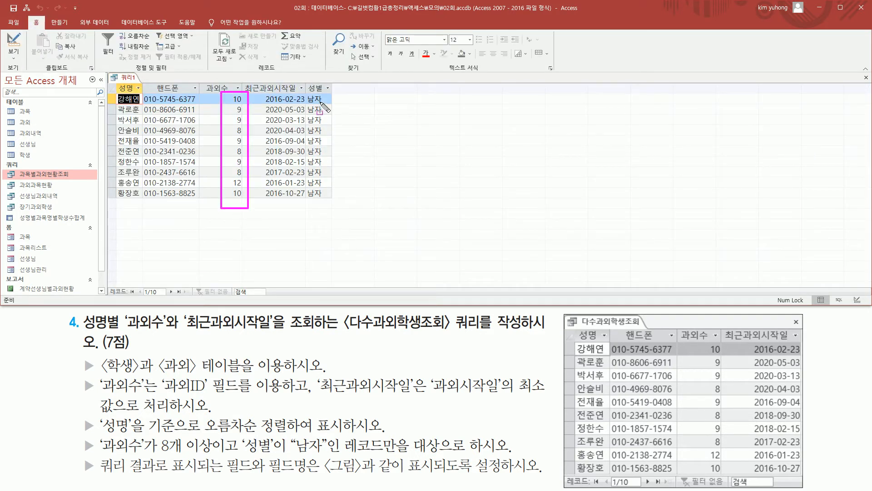
left_click_drag(304, 92, 329, 205)
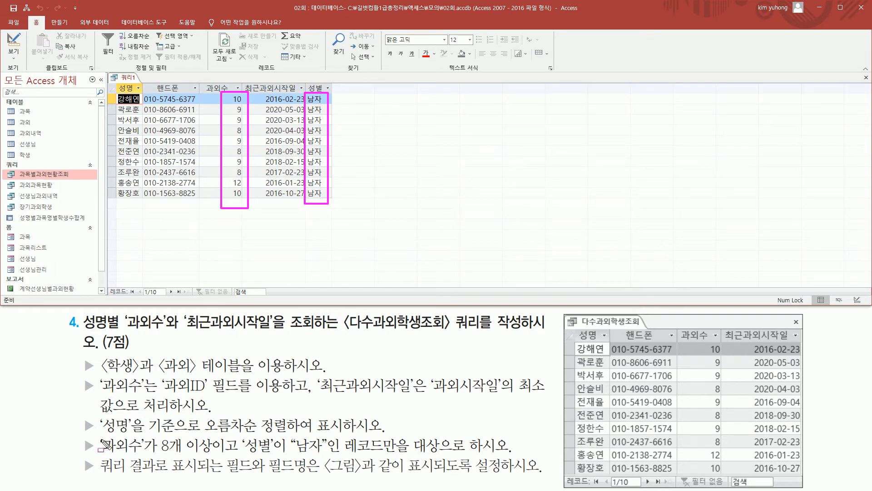
mouse_move(97, 434)
left_mouse_down()
mouse_move(210, 455)
mouse_move(349, 455)
left_mouse_up()
left_click_drag(214, 452, 243, 453)
key("Escape")
left_click(14, 41)
mouse_move(255, 260)
left_mouse_down()
mouse_move(341, 273)
mouse_move(546, 273)
left_mouse_up()
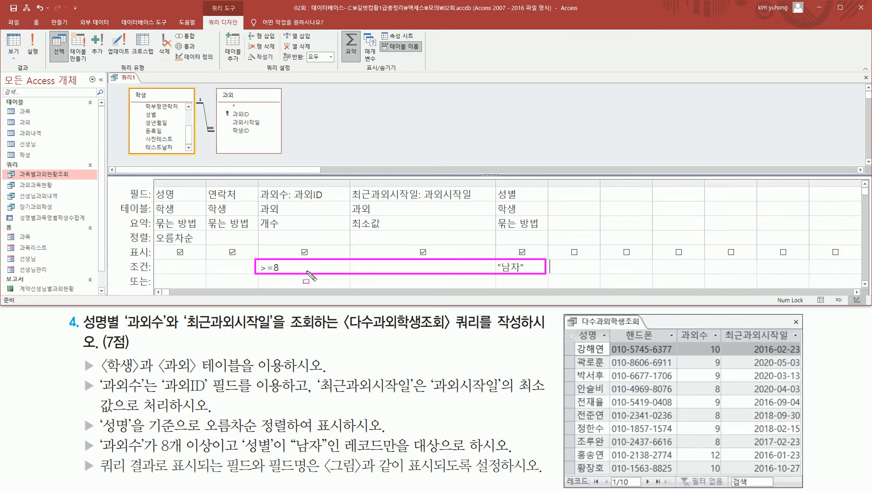
key("Escape")
Run the query again and compare its record count and each column with the reference result picture
left_click(33, 46)
left_click_drag(140, 282, 168, 301)
mouse_move(610, 475)
left_mouse_down()
mouse_move(619, 489)
mouse_move(641, 489)
left_mouse_up()
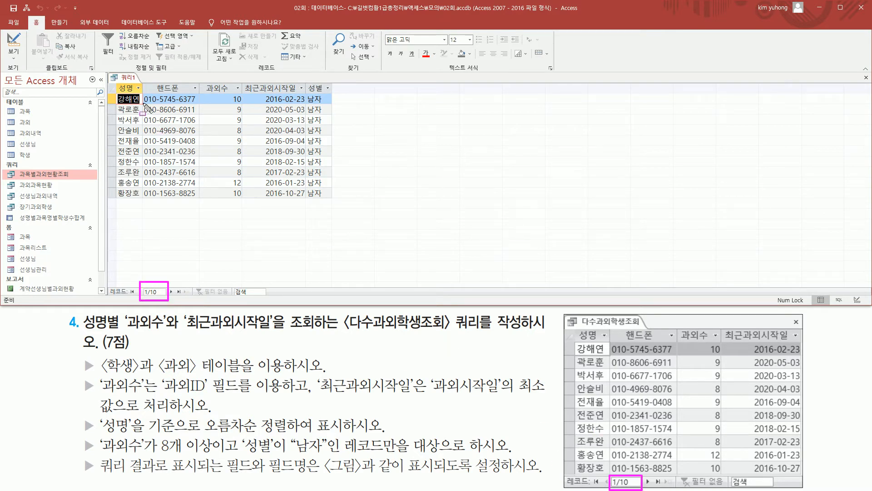
mouse_move(113, 82)
left_mouse_down()
mouse_move(143, 104)
mouse_move(131, 175)
mouse_move(143, 203)
left_mouse_up()
left_click_drag(580, 325, 604, 484)
left_click_drag(145, 80, 201, 202)
mouse_move(612, 322)
left_mouse_down()
mouse_move(657, 409)
mouse_move(674, 487)
left_mouse_up()
left_click_drag(681, 331, 722, 486)
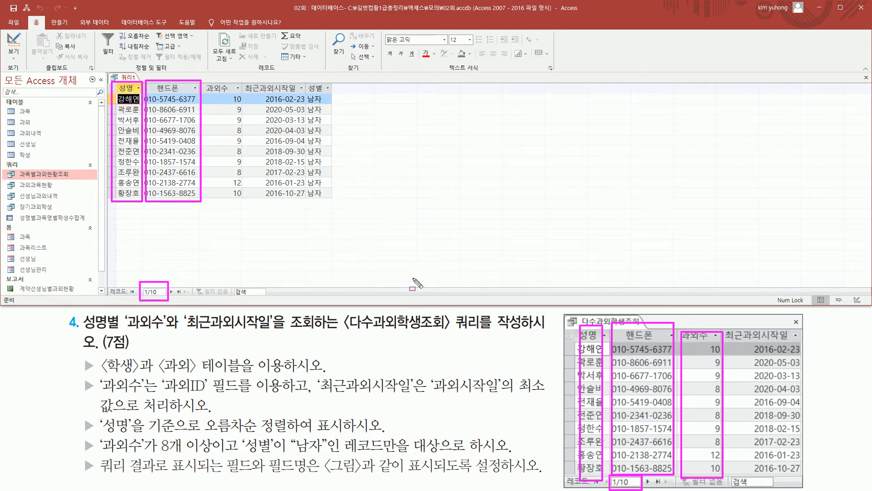
left_click_drag(214, 78, 246, 208)
left_click_drag(252, 78, 302, 210)
mouse_move(726, 333)
left_mouse_down()
mouse_move(805, 420)
mouse_move(805, 474)
mouse_move(795, 480)
left_mouse_up()
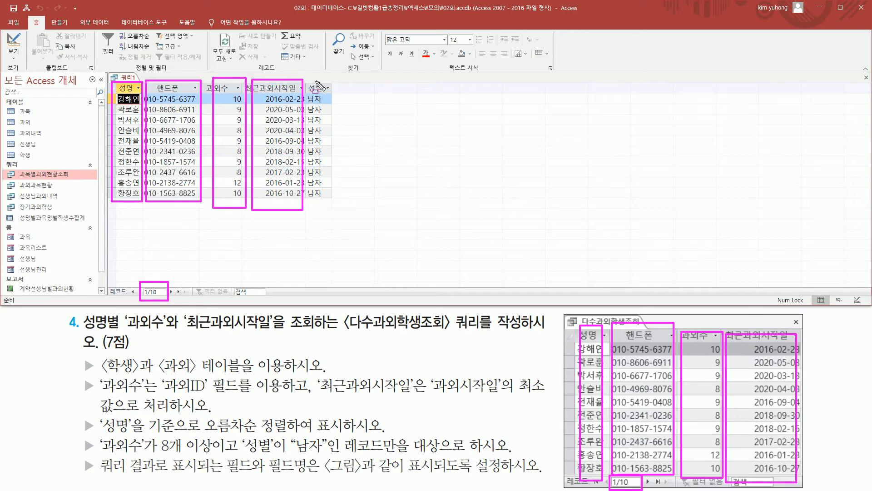
left_click_drag(311, 75, 326, 93)
key("Escape")
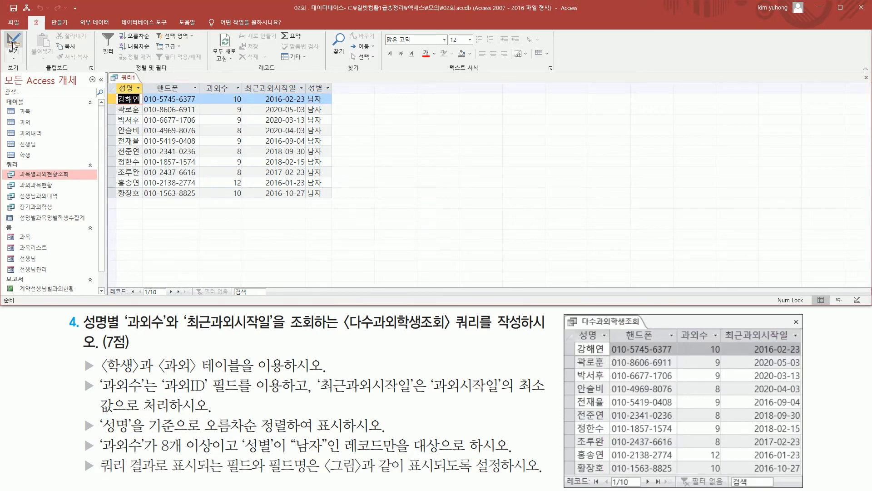
Hide the 성별 field from the query output in the design grid and run the query
left_click(14, 45)
left_click_drag(495, 184, 551, 290)
key("Escape")
left_click(522, 251)
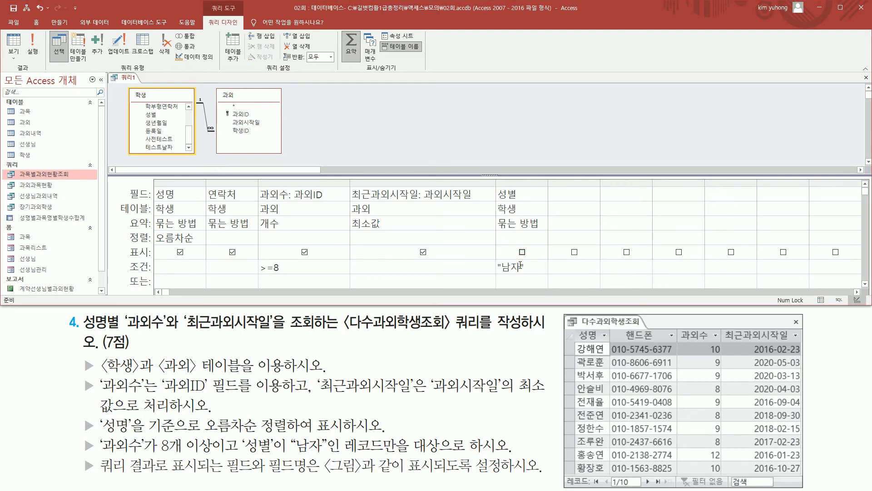
left_click(33, 45)
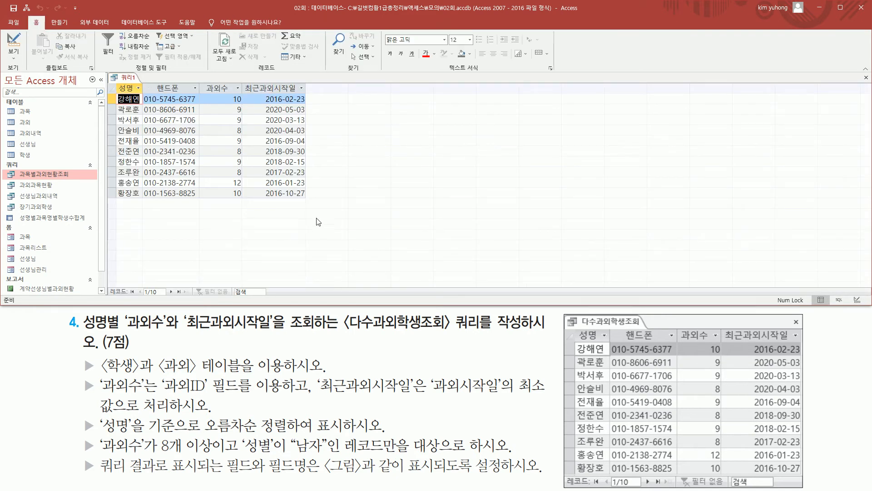
Close the query and save it under the name 다수과외학생조회
left_click(865, 78)
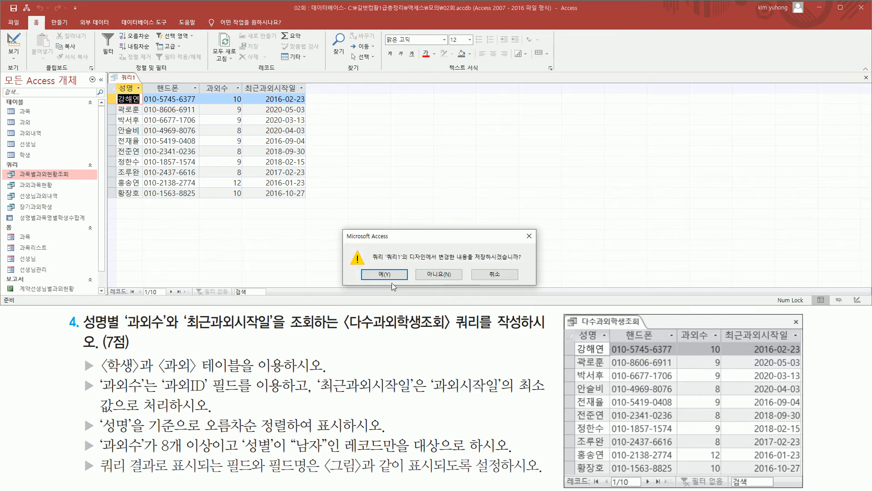
left_click(400, 274)
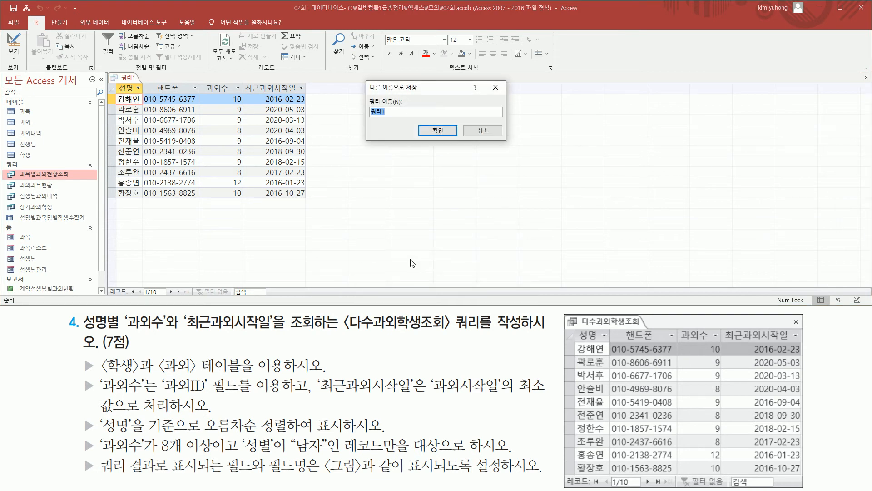
type("다수과외학생조회")
left_click(437, 130)
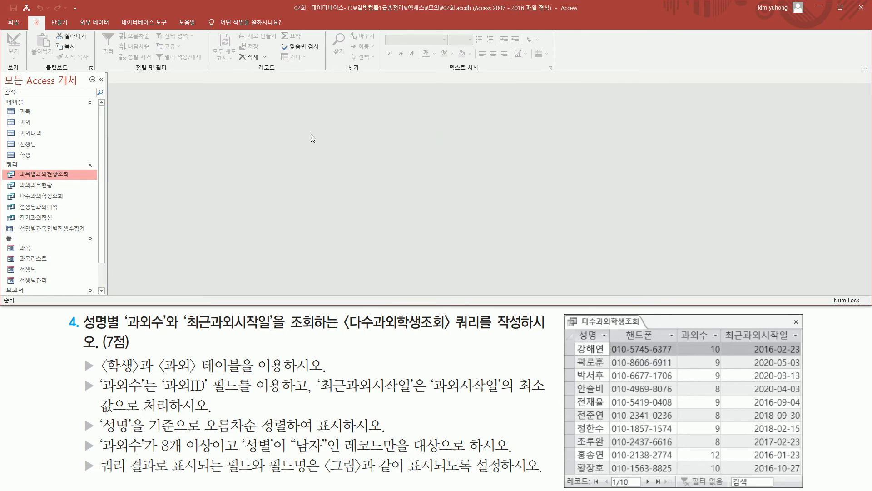
left_click_drag(11, 191, 71, 203)
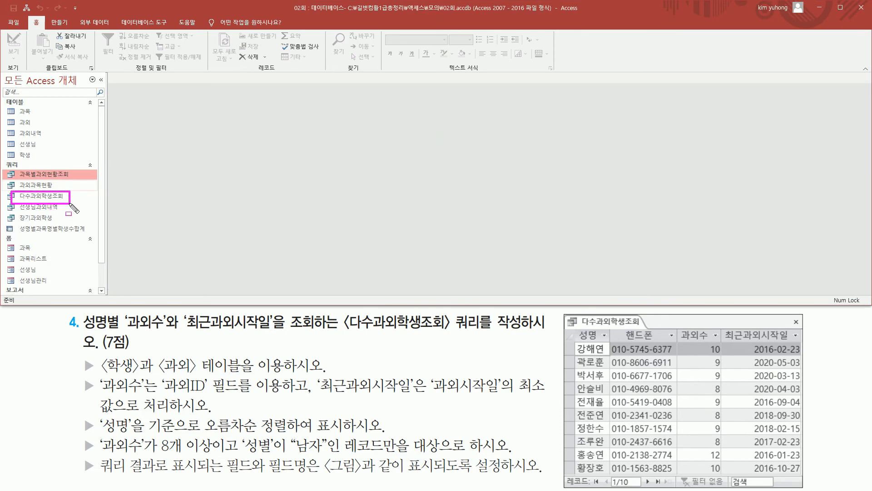
key("Escape")
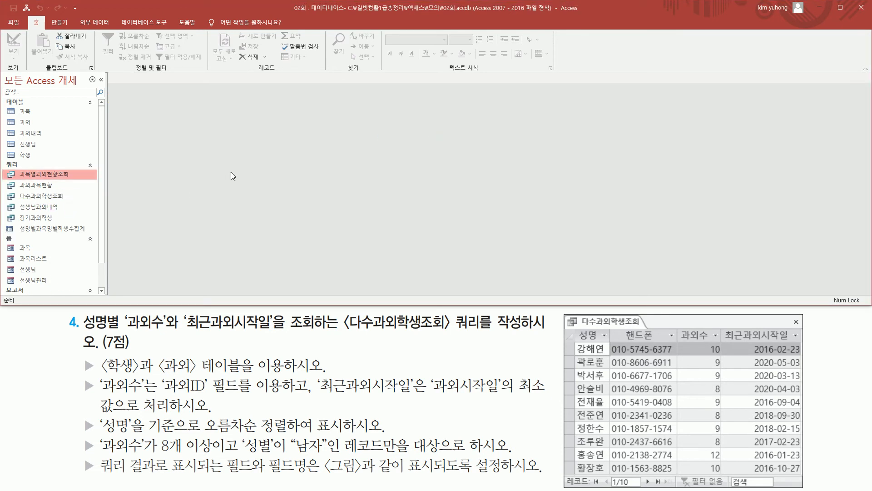